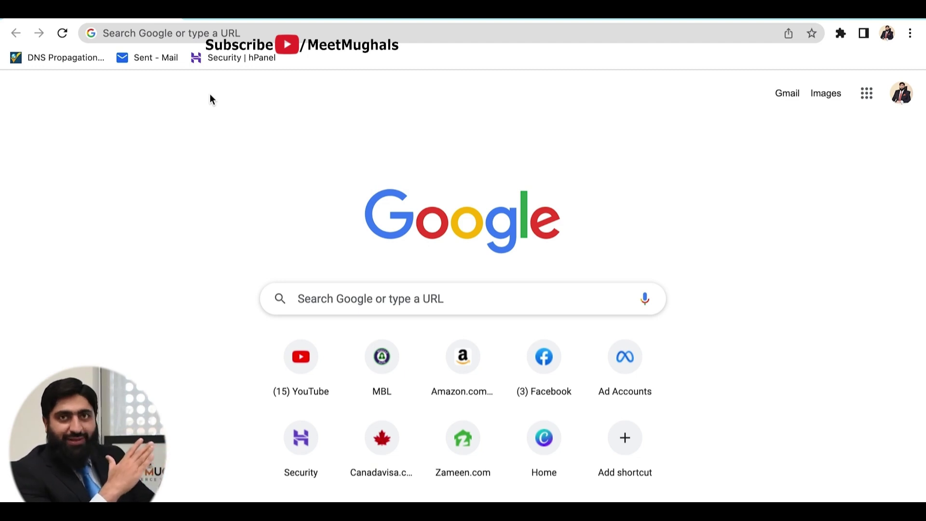
- Load business.facebook.com in Chrome, dropping the autocompleted account path
left_click(175, 35)
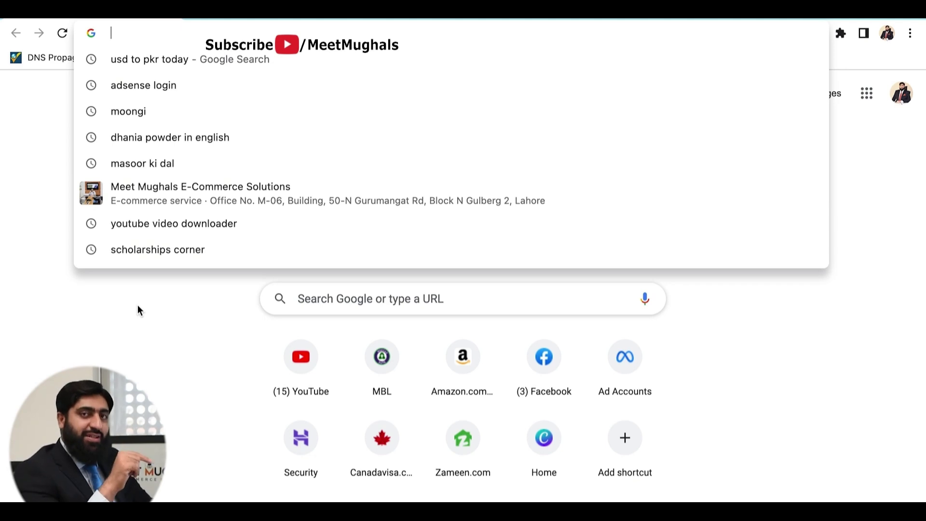
type("business.facebook.com")
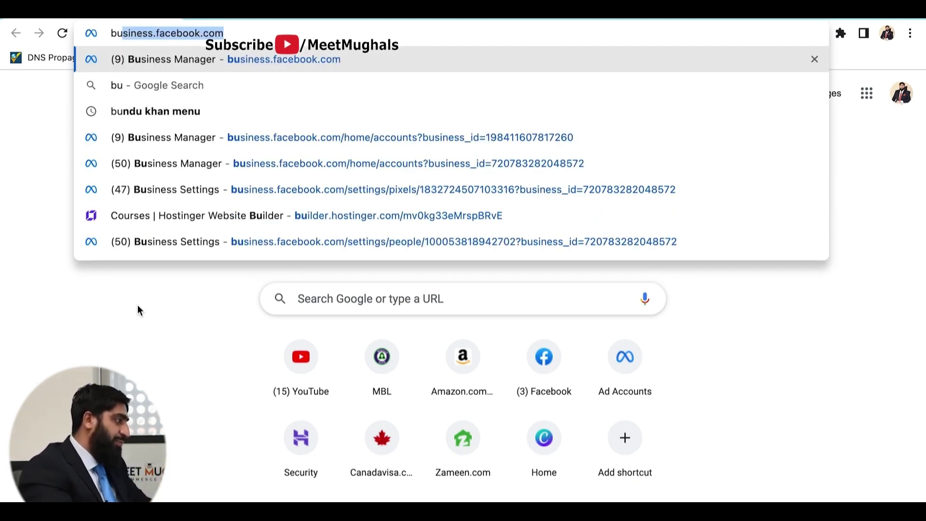
left_click(240, 32)
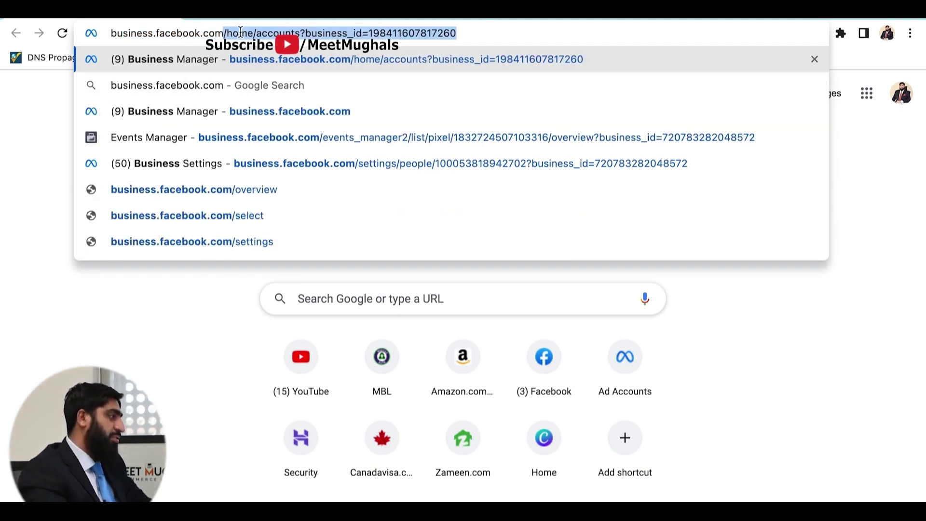
key("Delete")
key("Return")
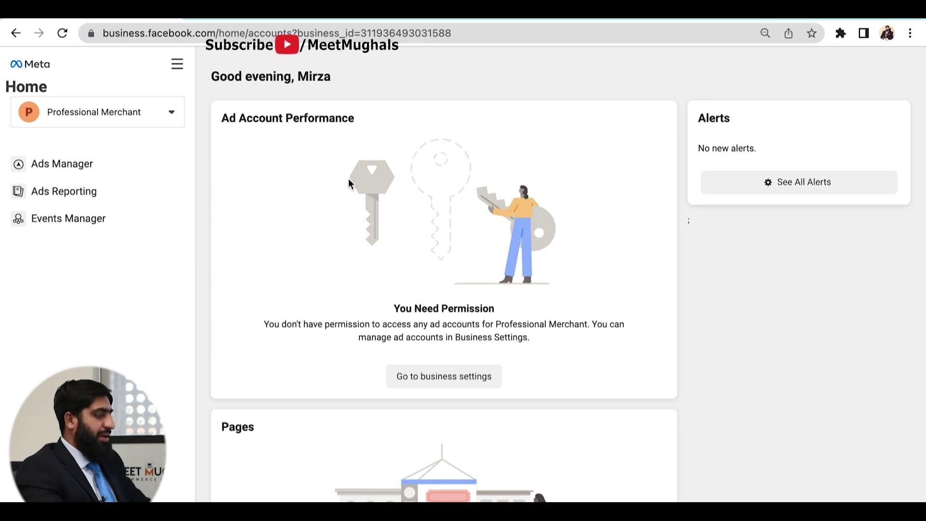
- Switch to the Meet Mughals Business Manager and go to its Ads Manager
left_click(175, 112)
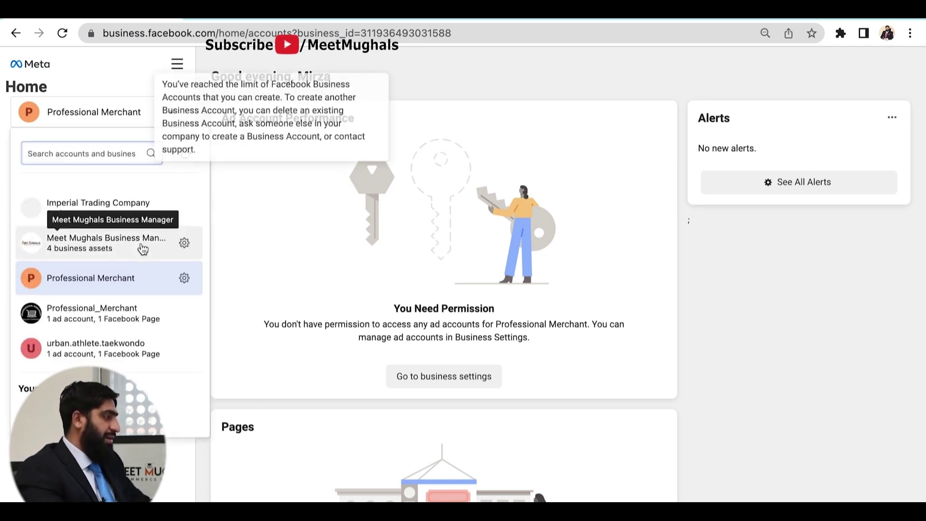
mouse_move(142, 248)
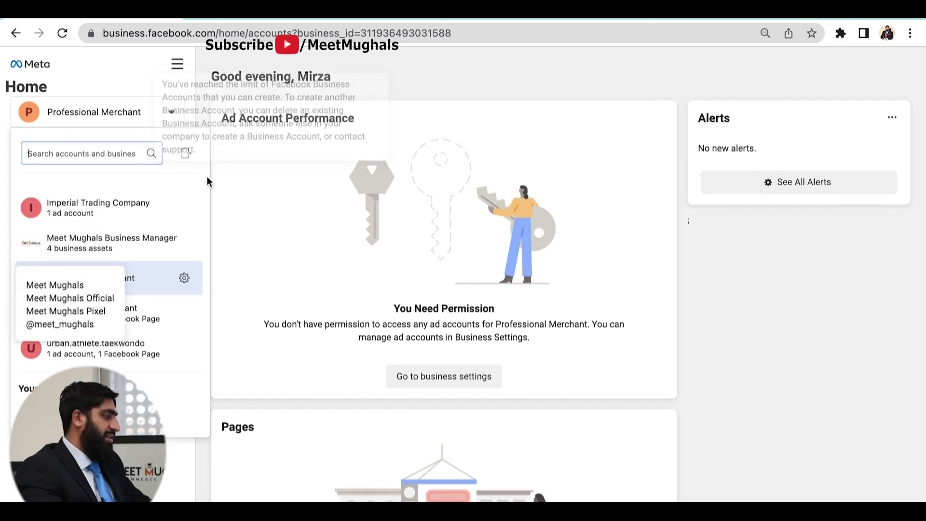
left_click(117, 250)
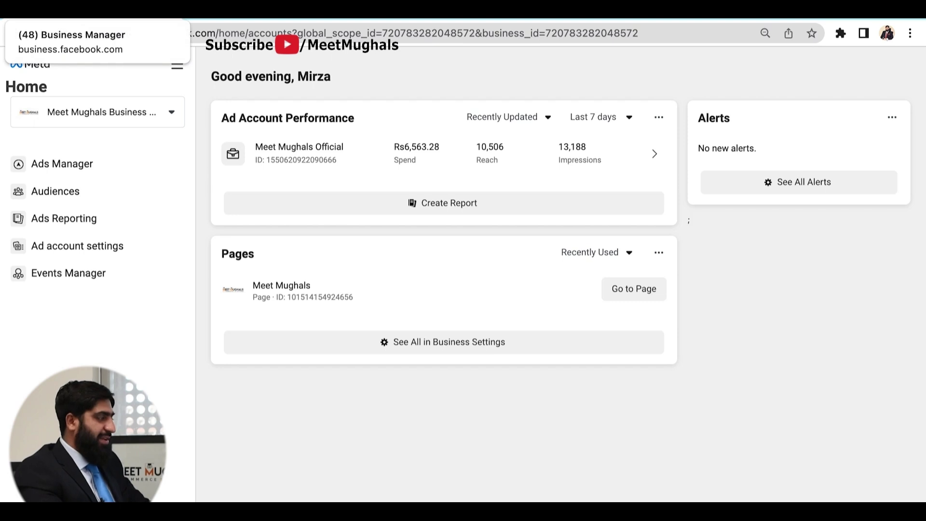
left_click(179, 65)
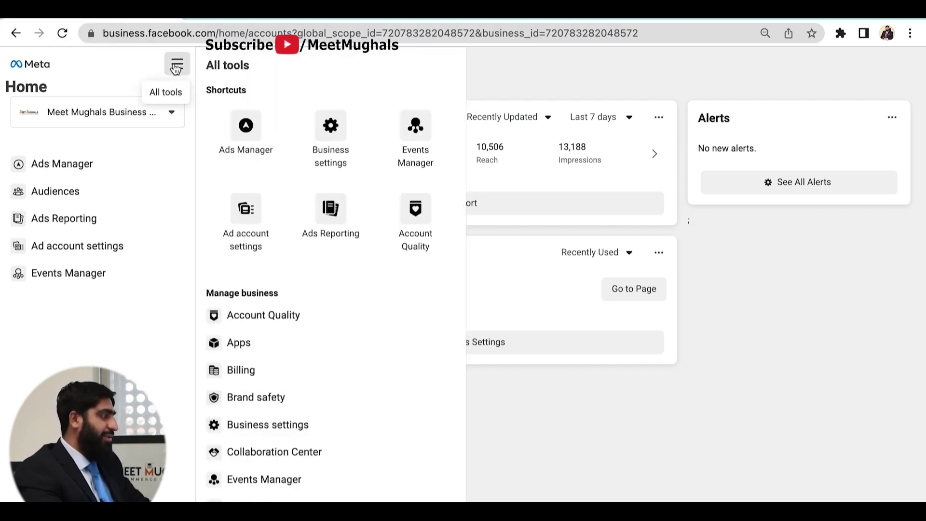
left_click(246, 128)
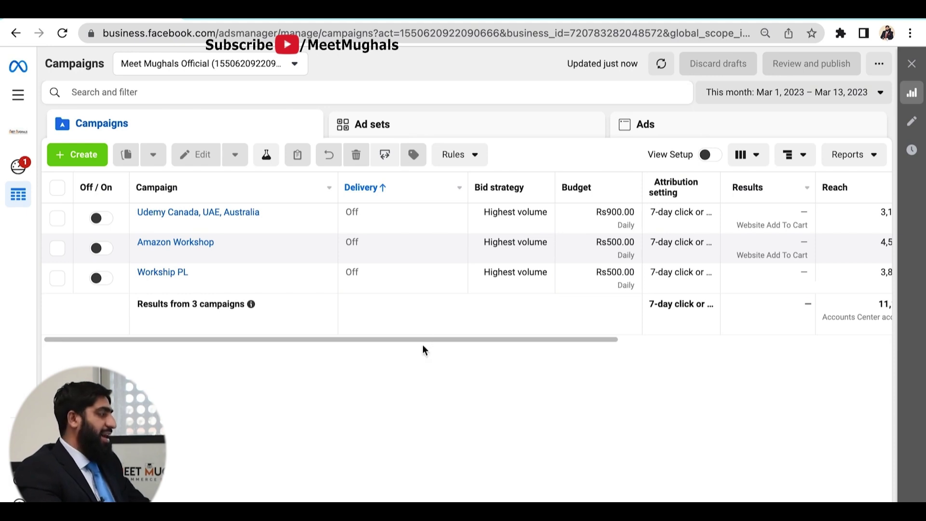
left_click(675, 132)
left_click(491, 124)
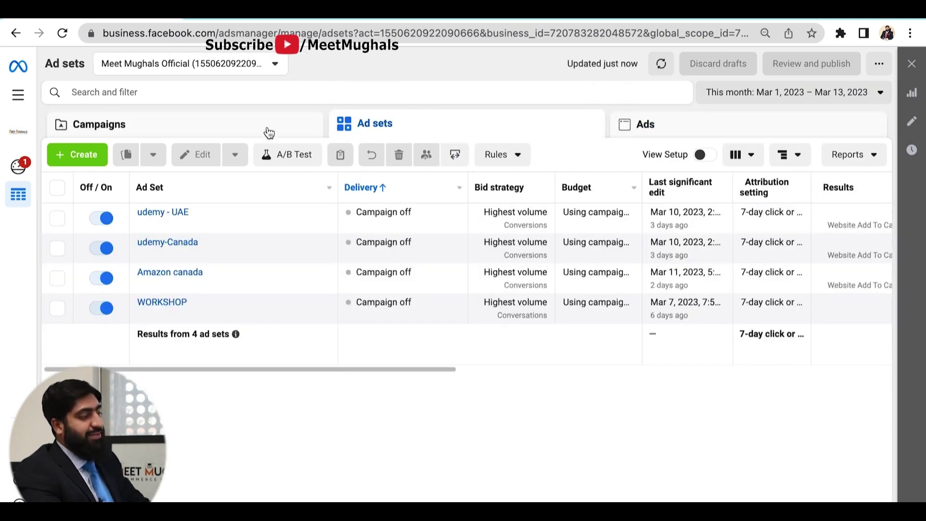
left_click(268, 131)
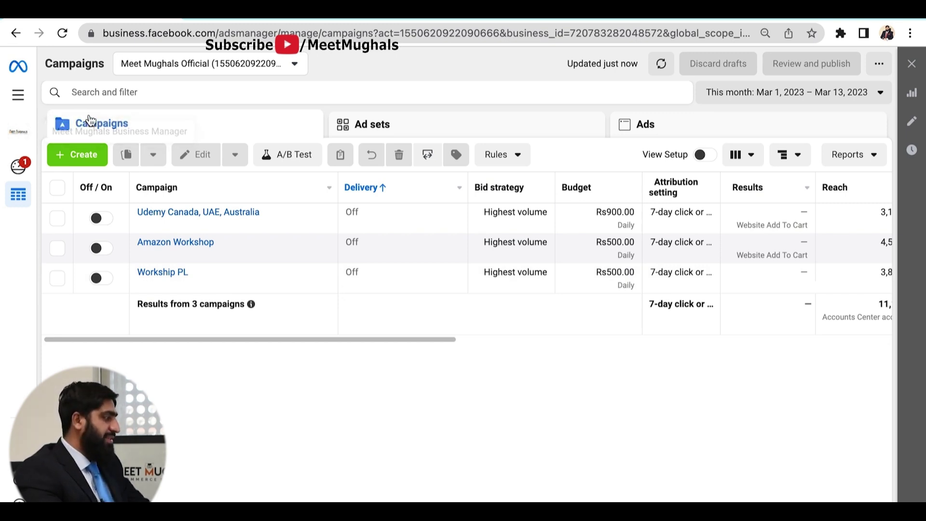
- Start a new campaign from + Create to see the Awareness-to-Sales objectives
left_click(76, 156)
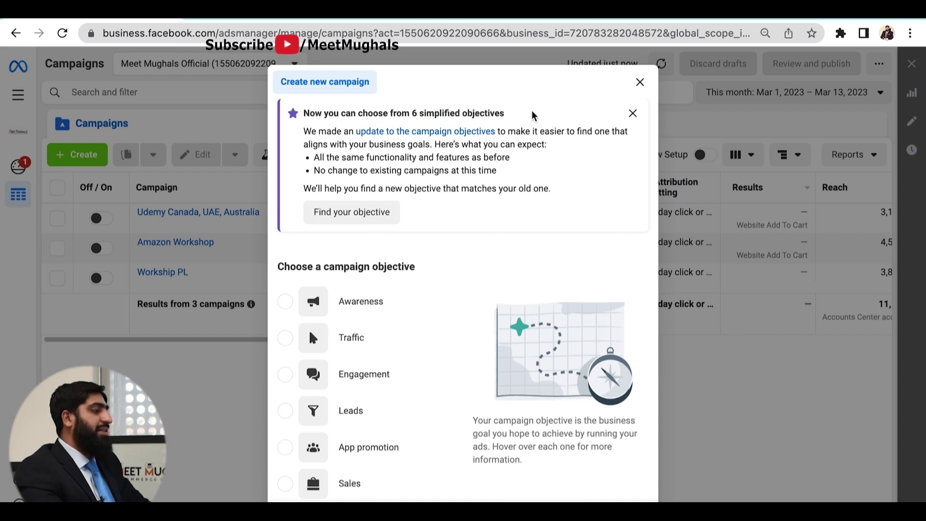
scroll(482, 257, "down", 1)
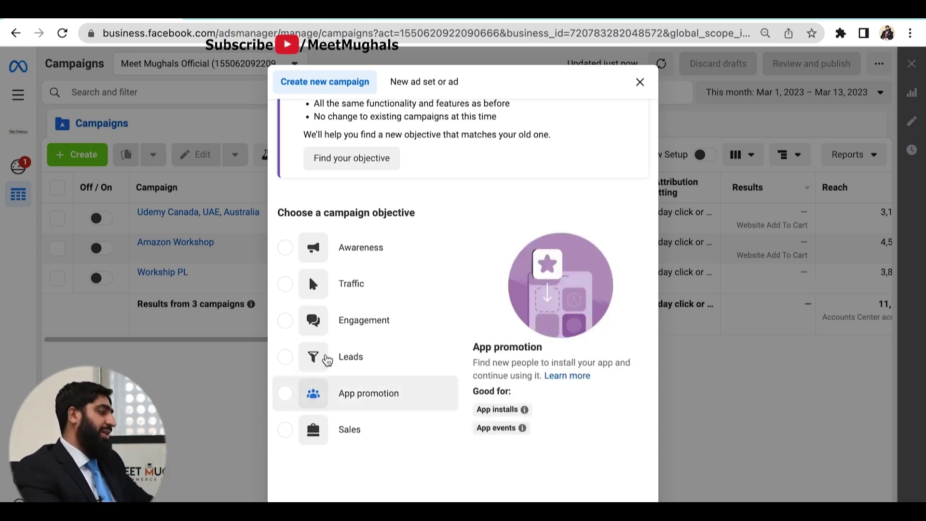
mouse_move(368, 261)
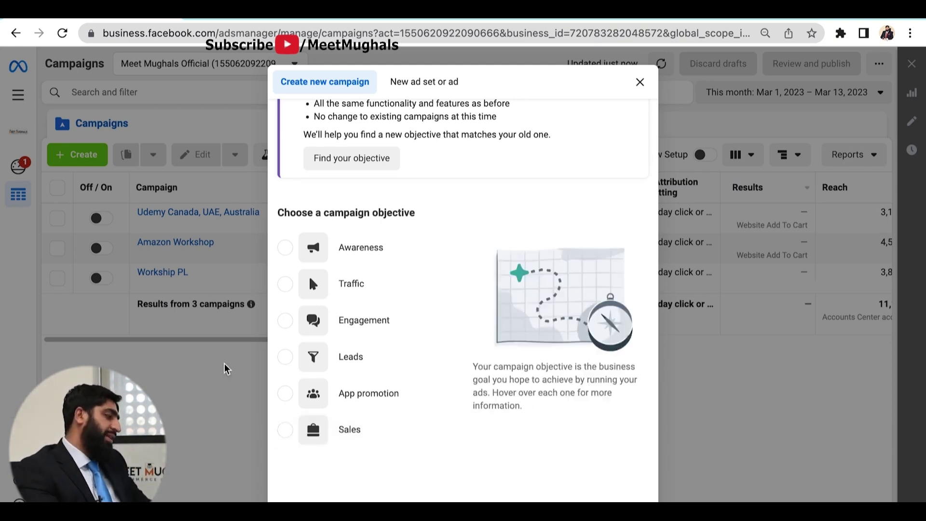
- Choose Sales as the campaign objective
left_click(287, 436)
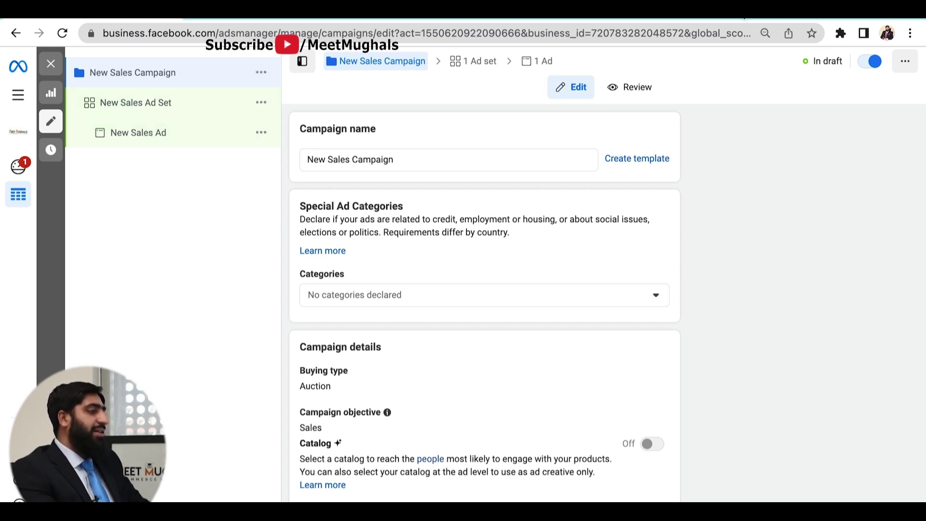
left_click(452, 162)
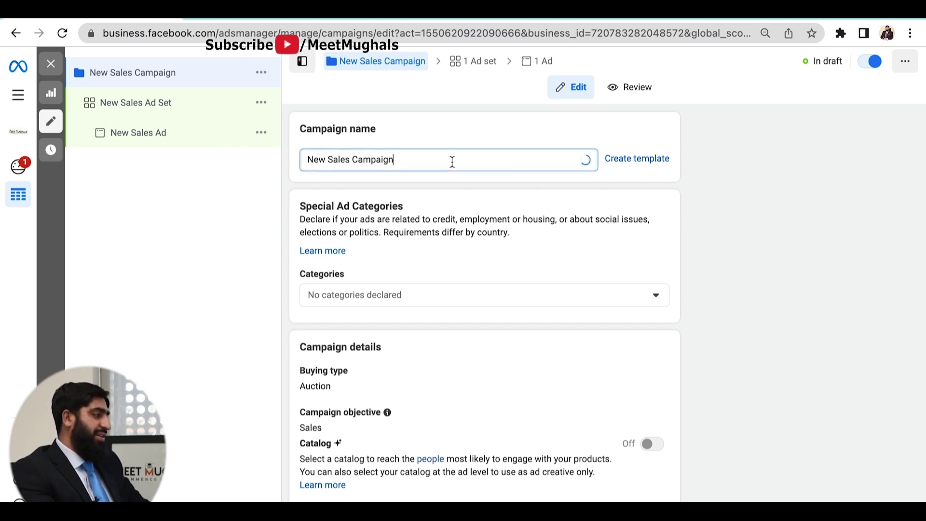
key("BackSpace")
key("BackSpace")
key("BackSpace")
key("BackSpace")
key("BackSpace")
key("BackSpace")
key("BackSpace")
key("BackSpace")
key("BackSpace")
key("BackSpace")
key("BackSpace")
key("BackSpace")
key("BackSpace")
key("BackSpace")
key("BackSpace")
key("BackSpace")
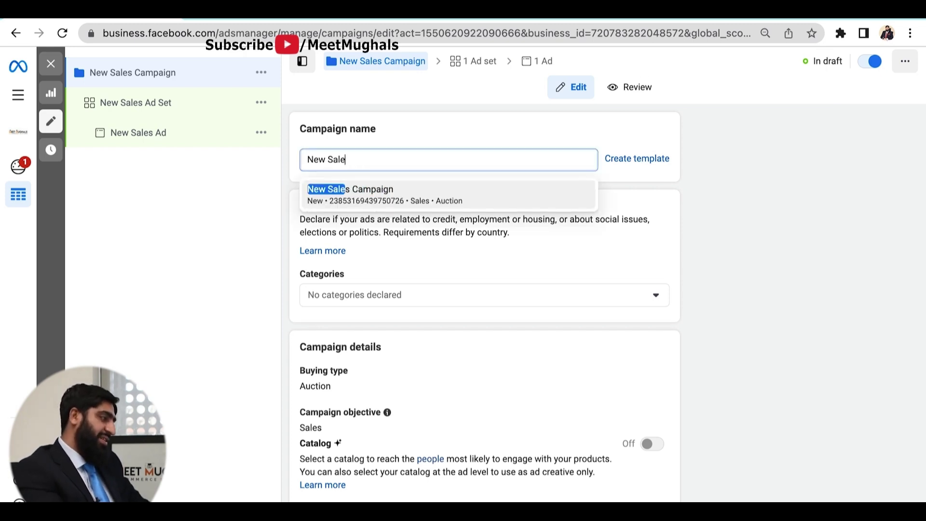
key("BackSpace")
key("BackSpace")
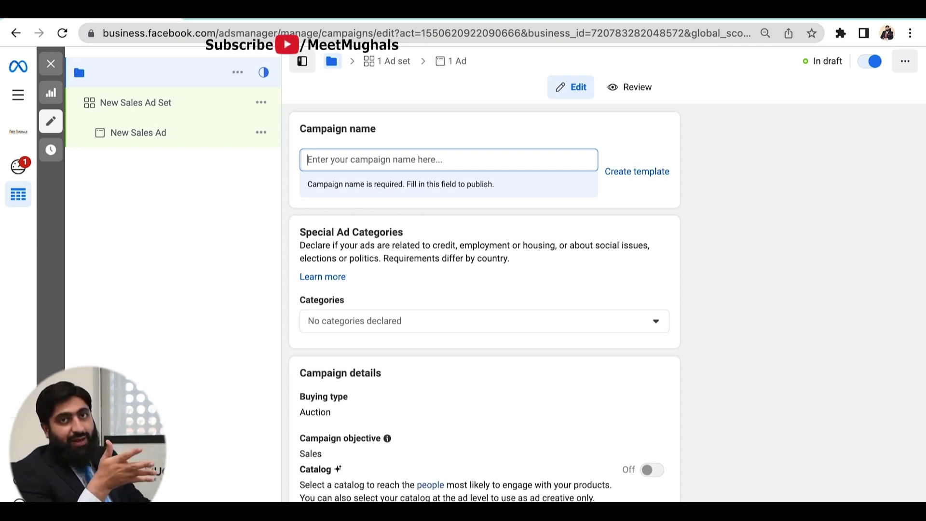
type("Workshop")
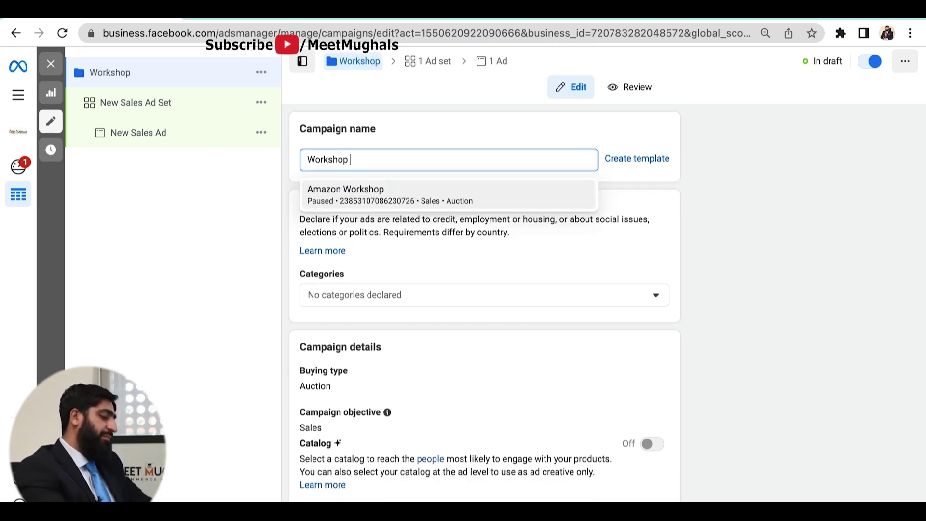
left_click(728, 246)
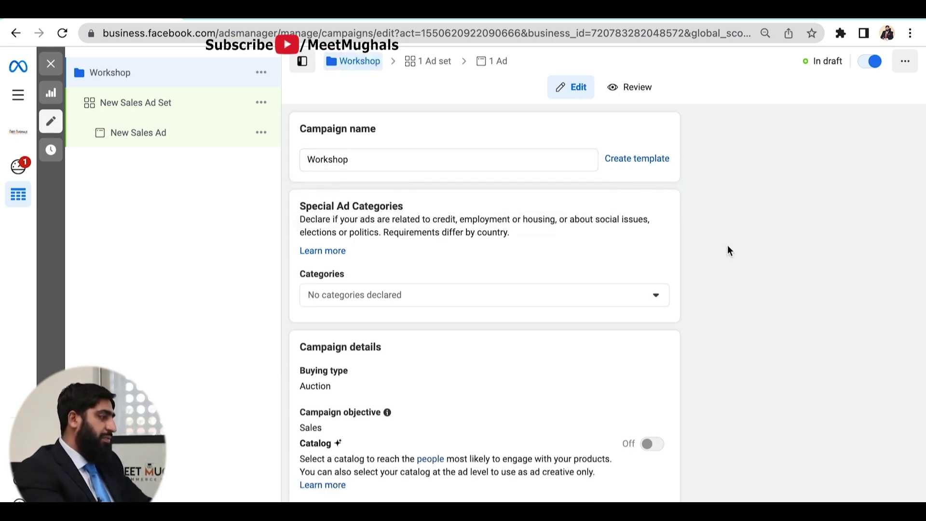
scroll(441, 180, "down", 2)
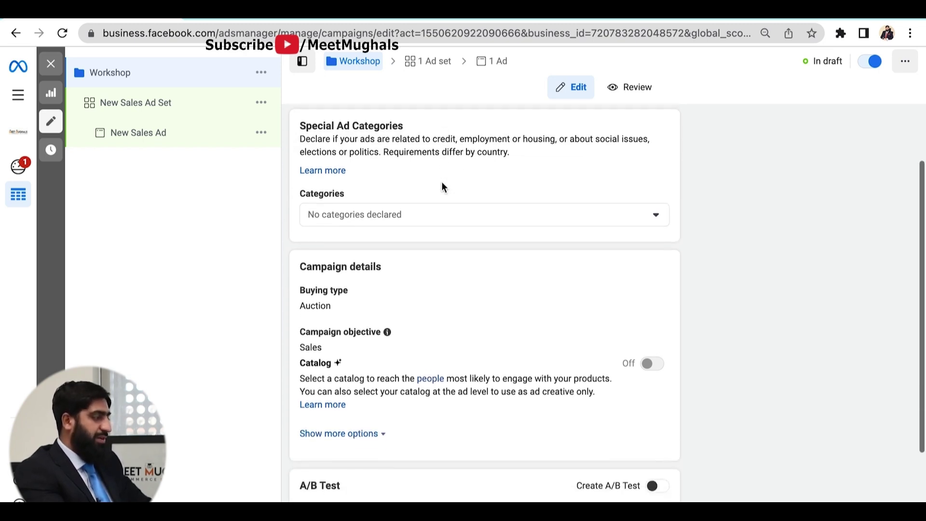
scroll(441, 181, "up", 2)
left_click(397, 160)
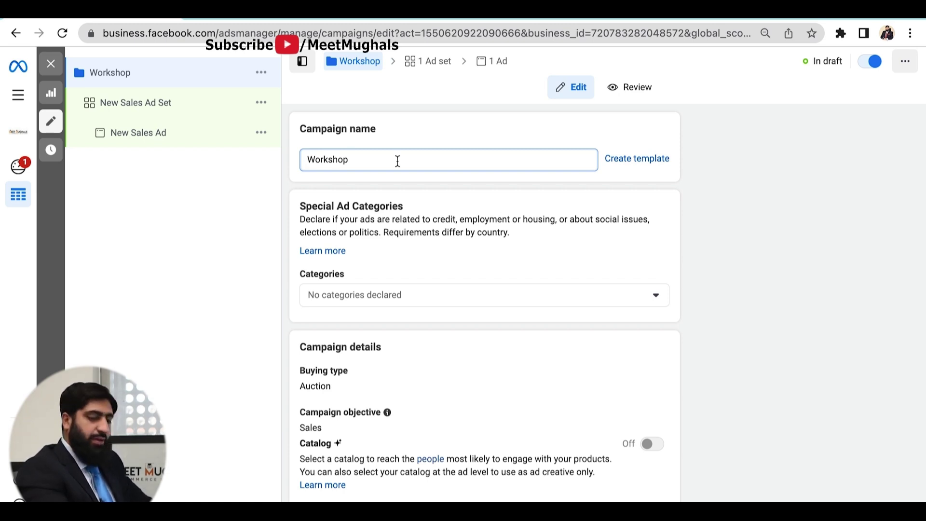
type("Digi")
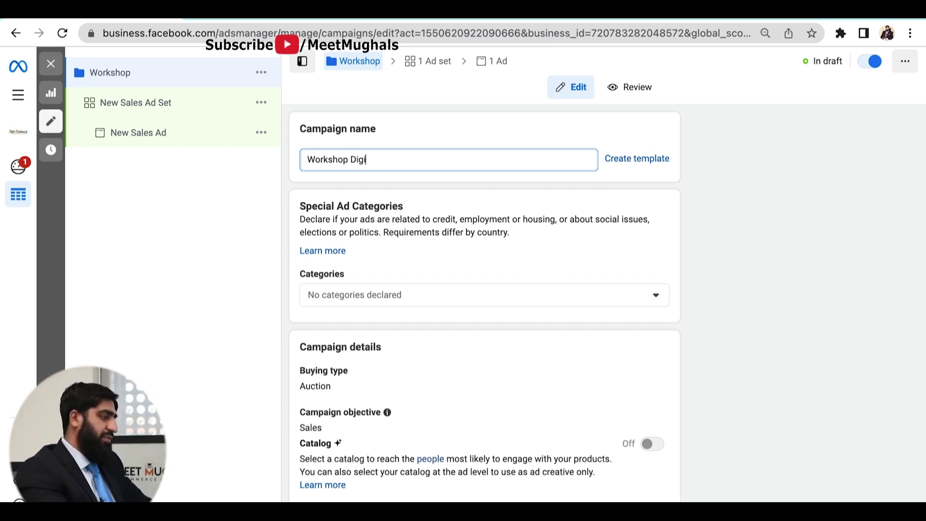
type("tal Marketing ")
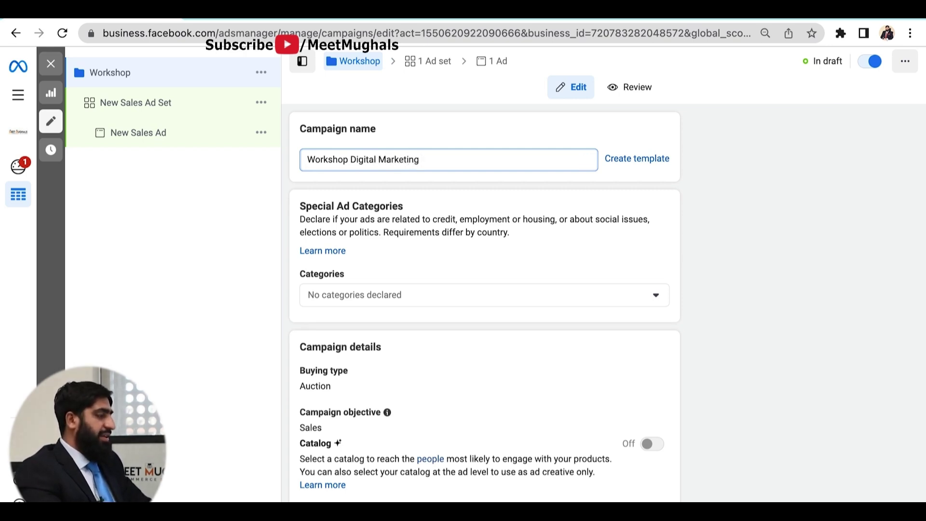
type("13/3")
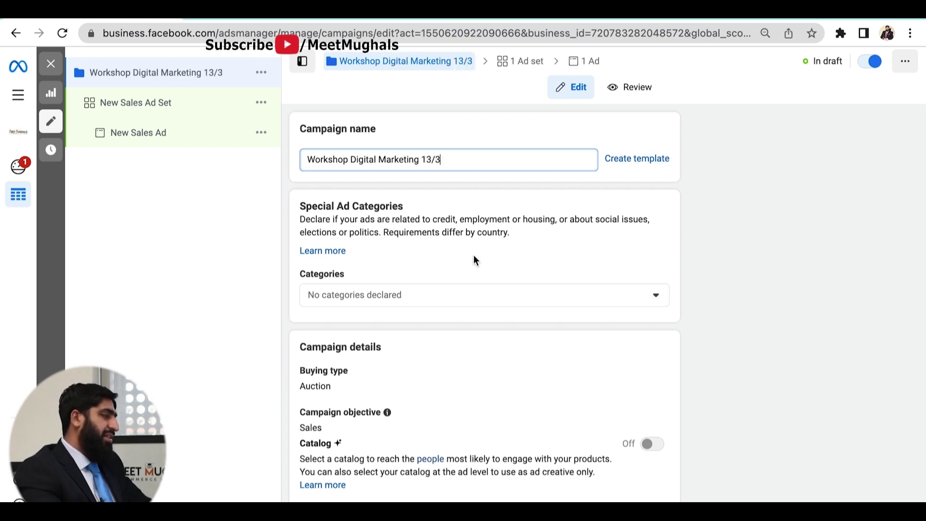
scroll(473, 256, "down", 2)
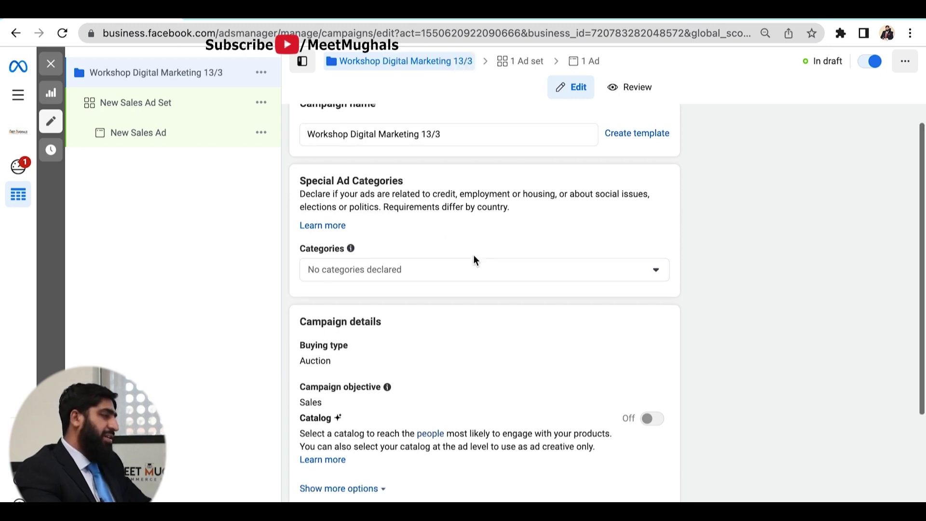
scroll(473, 260, "down", 1)
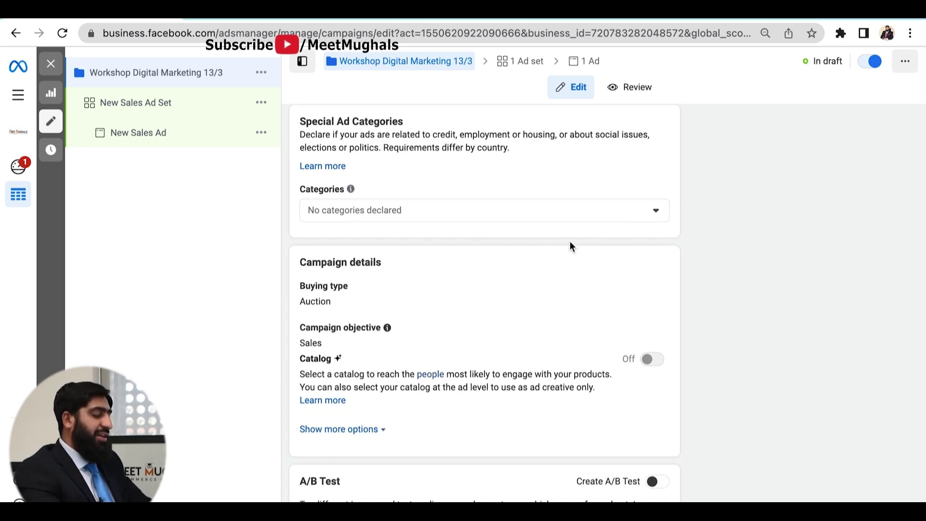
left_click(657, 217)
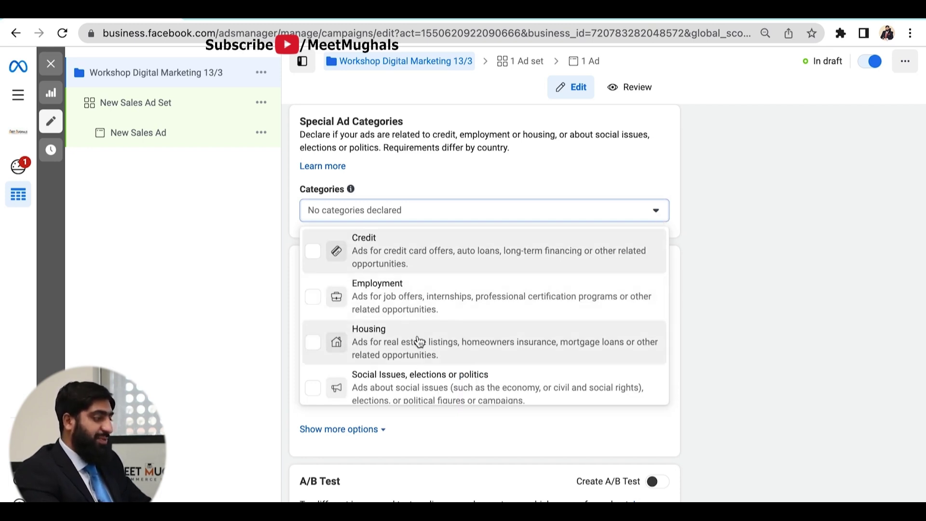
scroll(422, 390, "down", 1)
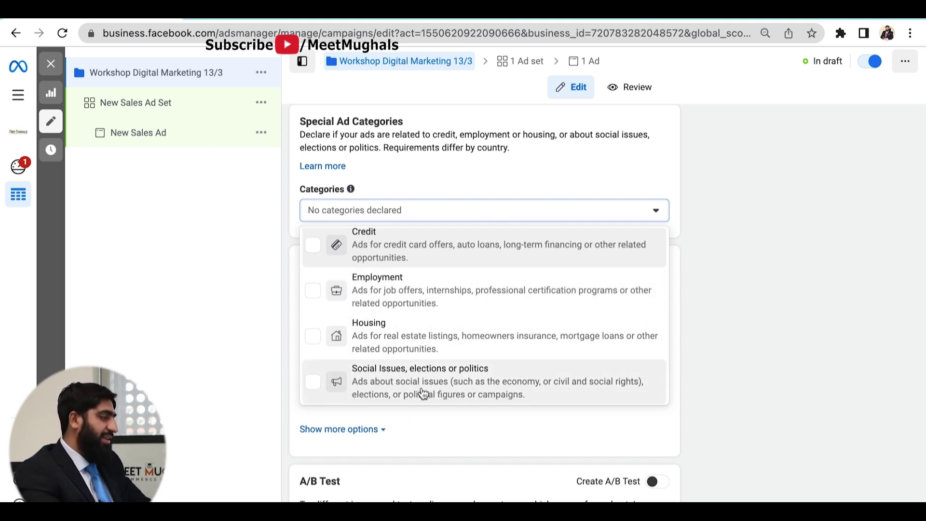
left_click(698, 321)
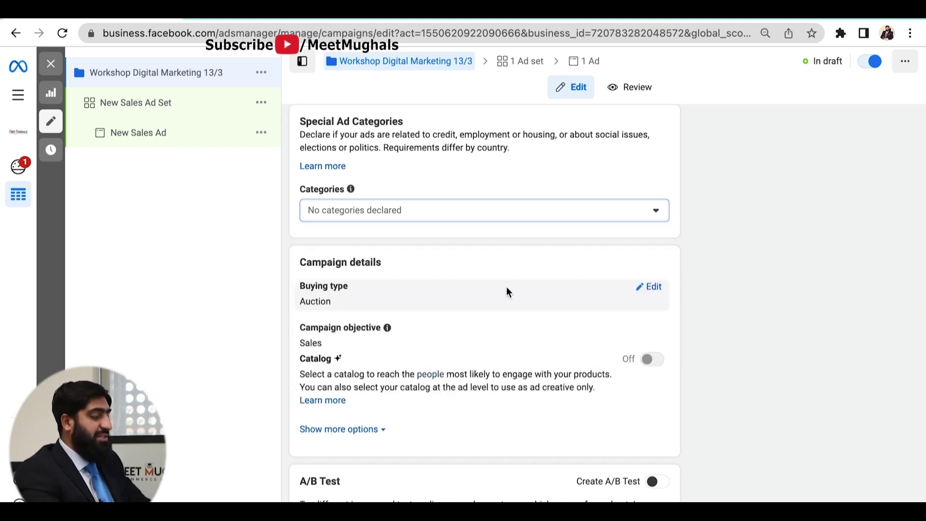
scroll(506, 291, "down", 1)
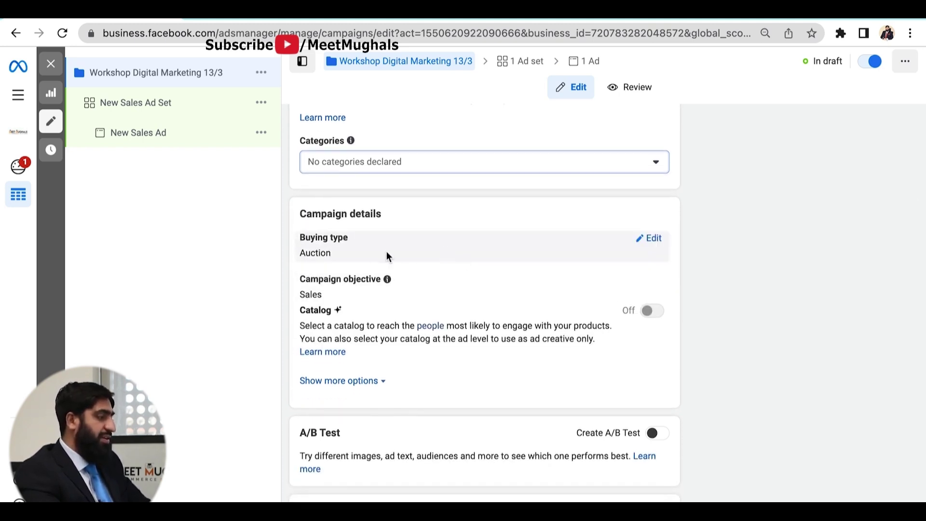
- Check the buying type dropdown and leave it on Auction, its only option
left_click(655, 241)
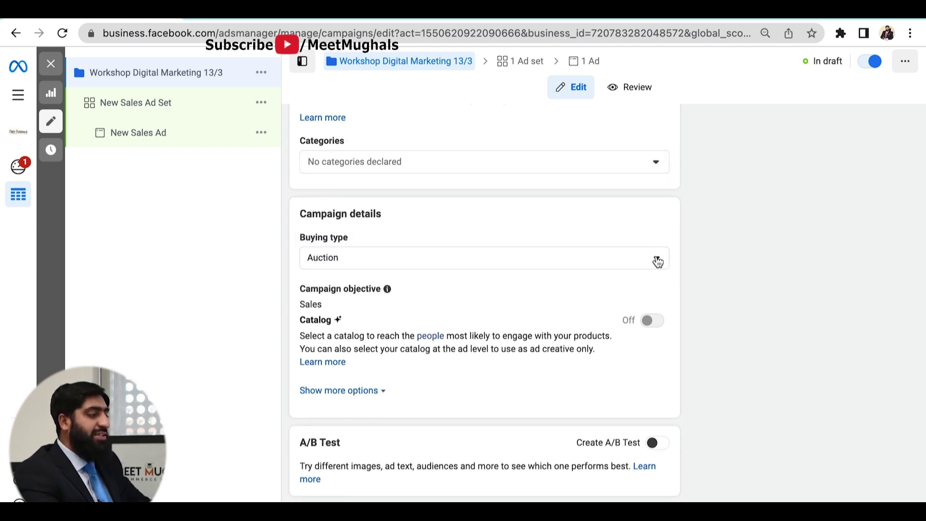
left_click(659, 264)
left_click(660, 267)
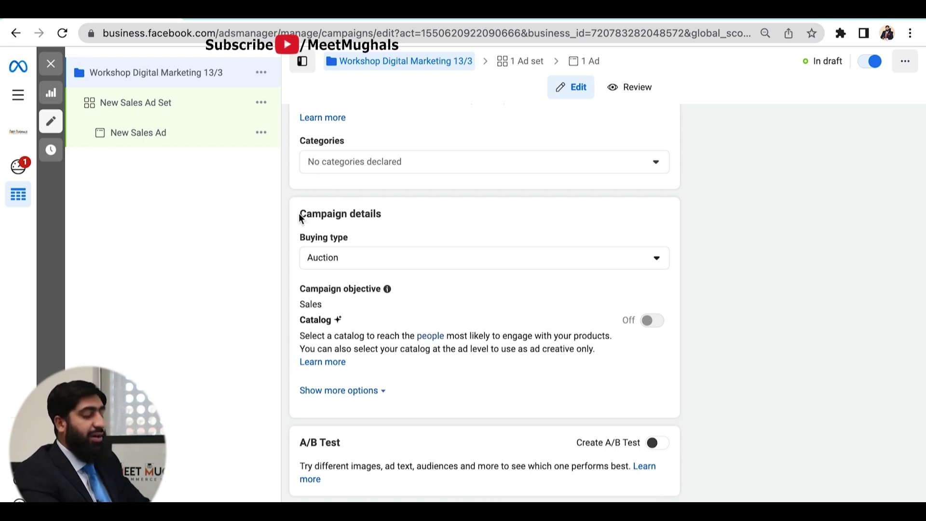
left_click(562, 260)
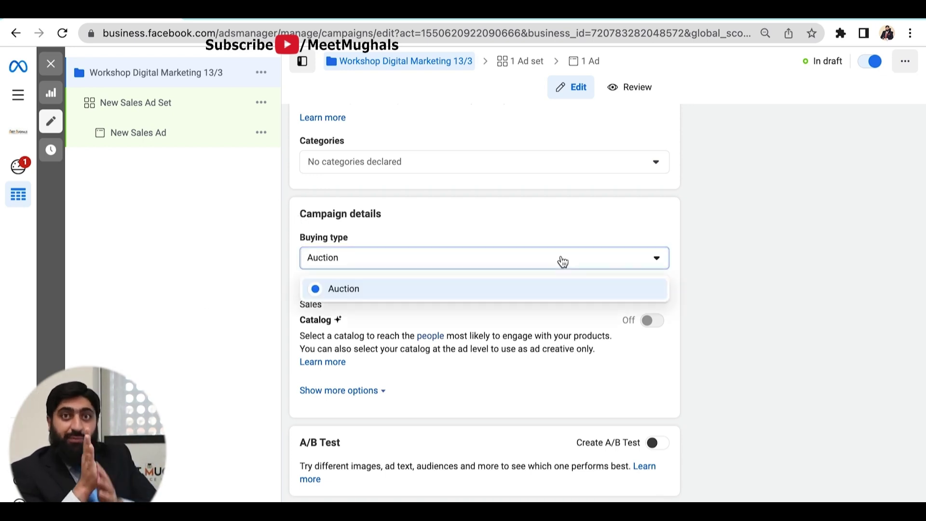
left_click(562, 260)
left_click(559, 260)
left_click(707, 260)
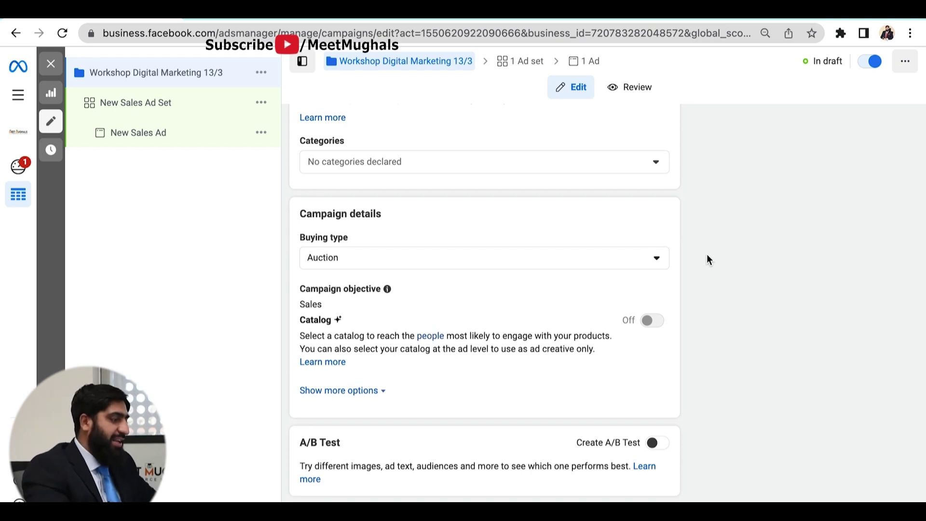
scroll(726, 318, "down", 1)
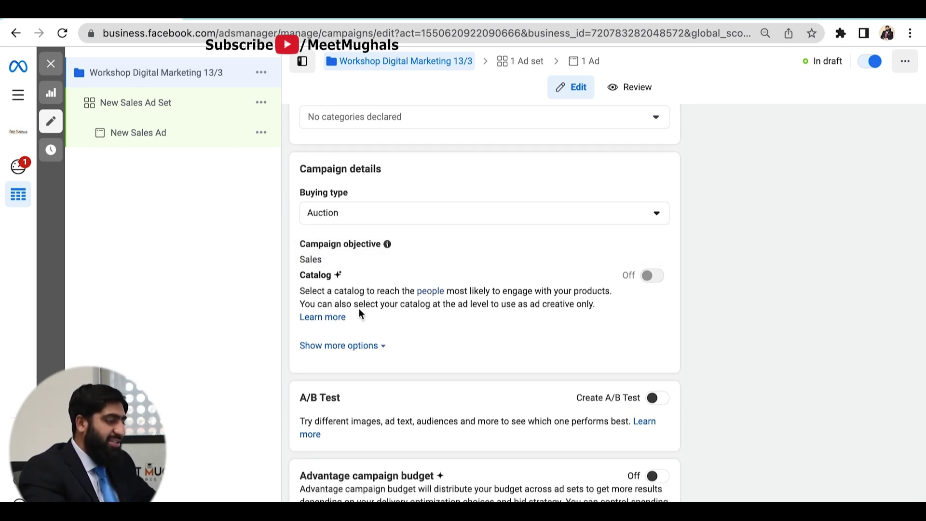
scroll(648, 325, "down", 1)
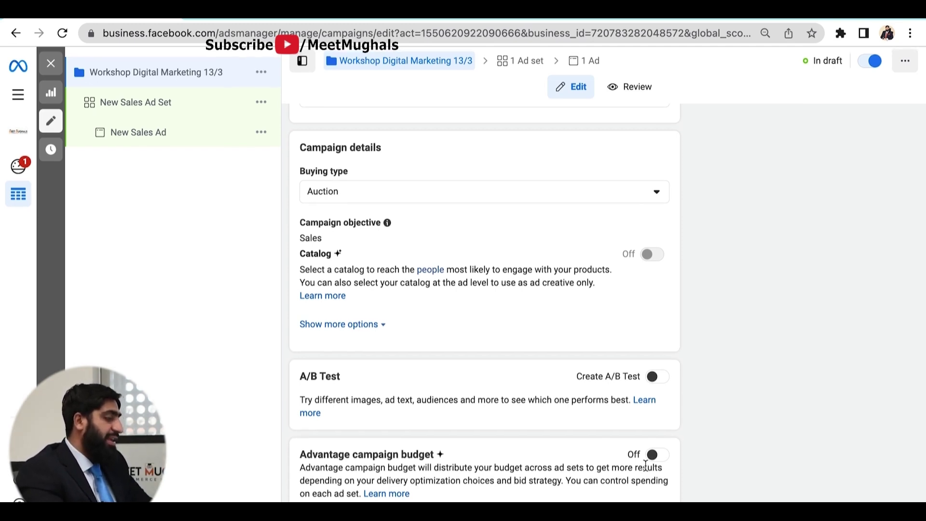
- Turn on Advantage campaign budget
left_click(656, 455)
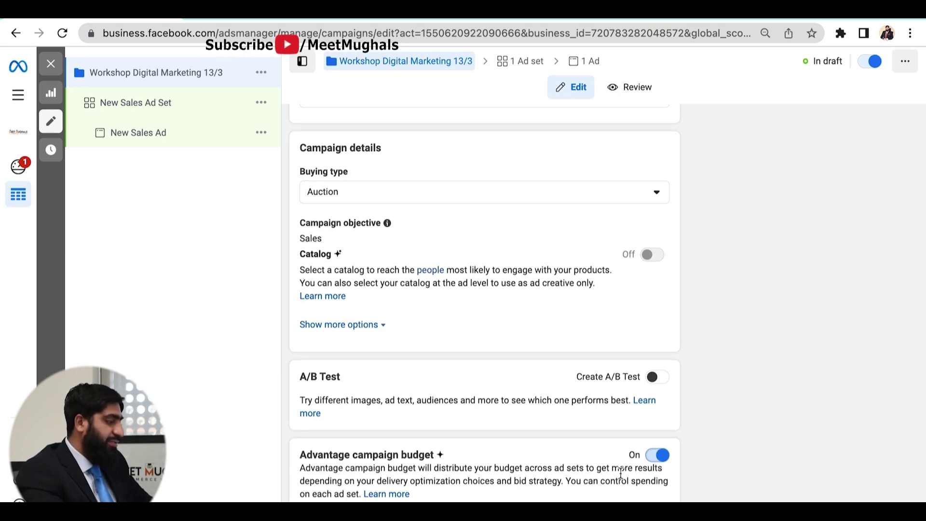
scroll(621, 473, "down", 2)
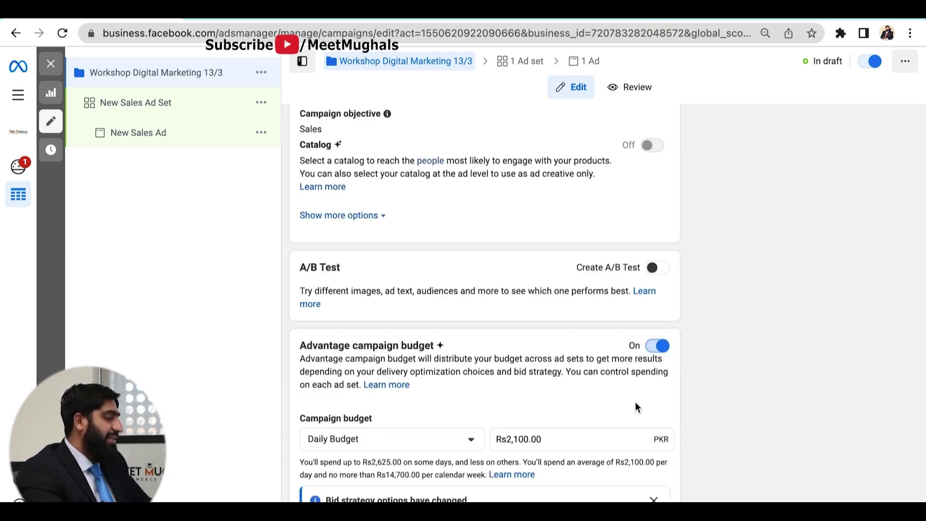
scroll(635, 406, "down", 2)
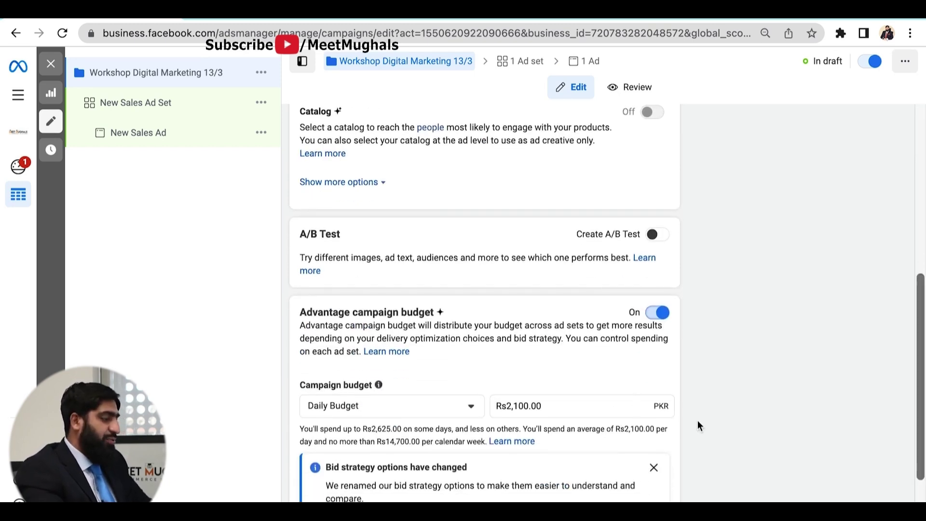
scroll(709, 421, "down", 1)
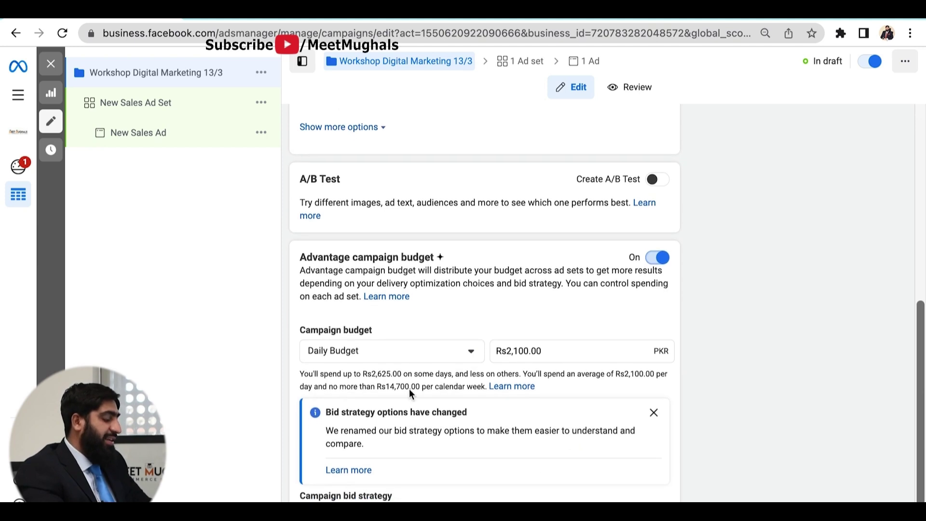
- Keep Daily Budget and set the amount to Rs300.00 PKR
left_click(398, 356)
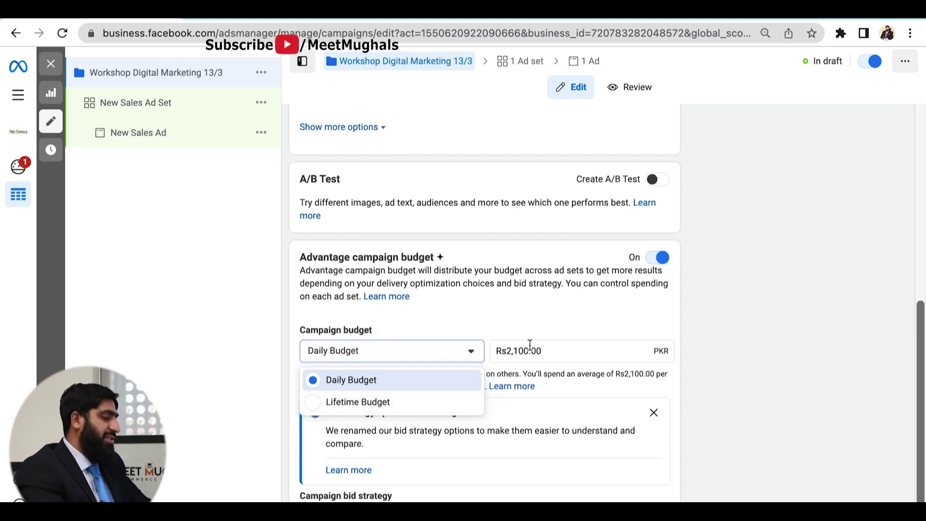
left_click(554, 354)
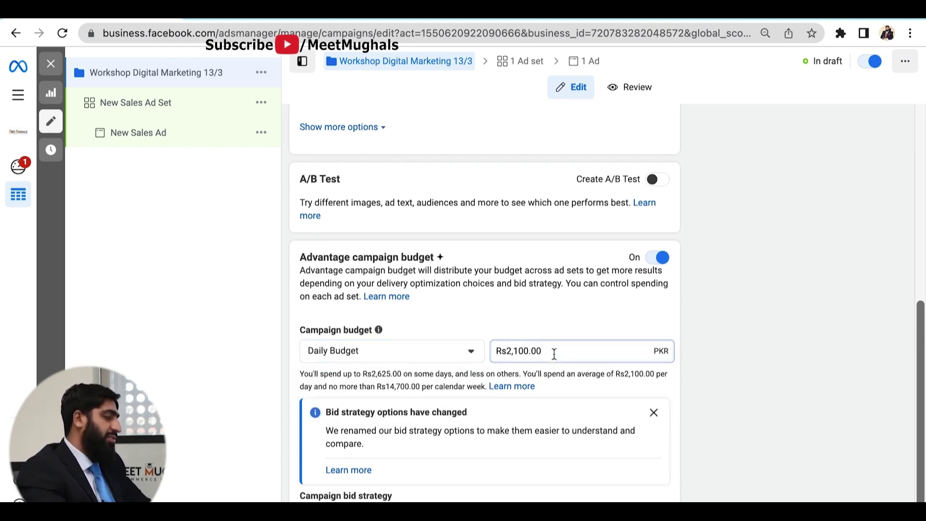
key("BackSpace")
key("BackSpace")
key("BackSpace")
key("BackSpace")
key("BackSpace")
key("BackSpace")
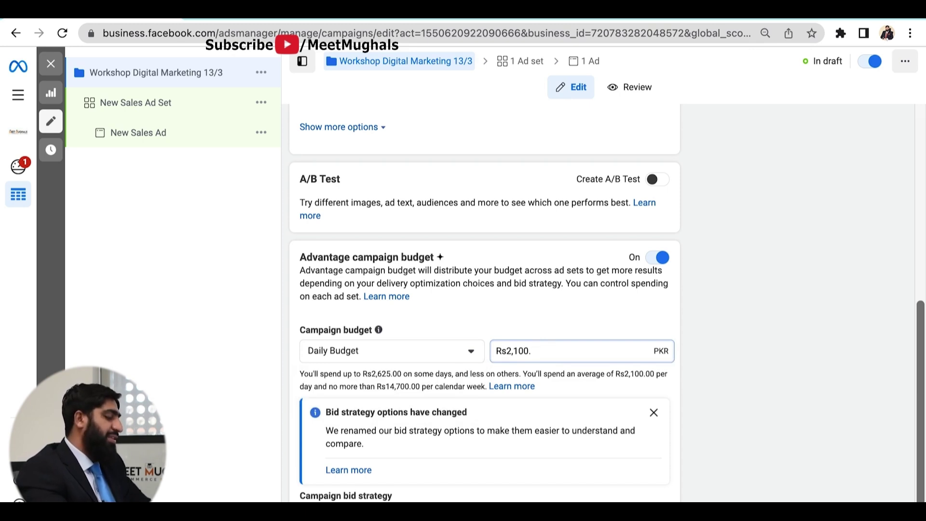
key("BackSpace")
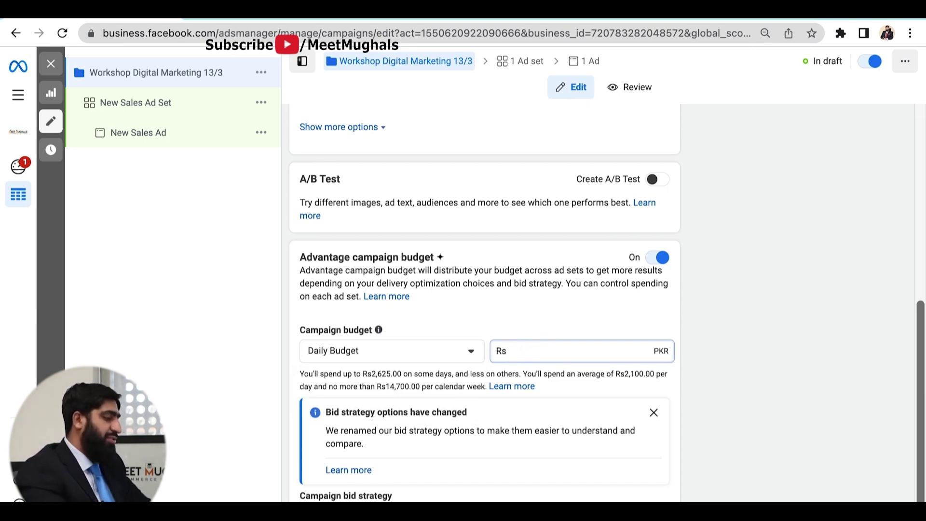
type("280")
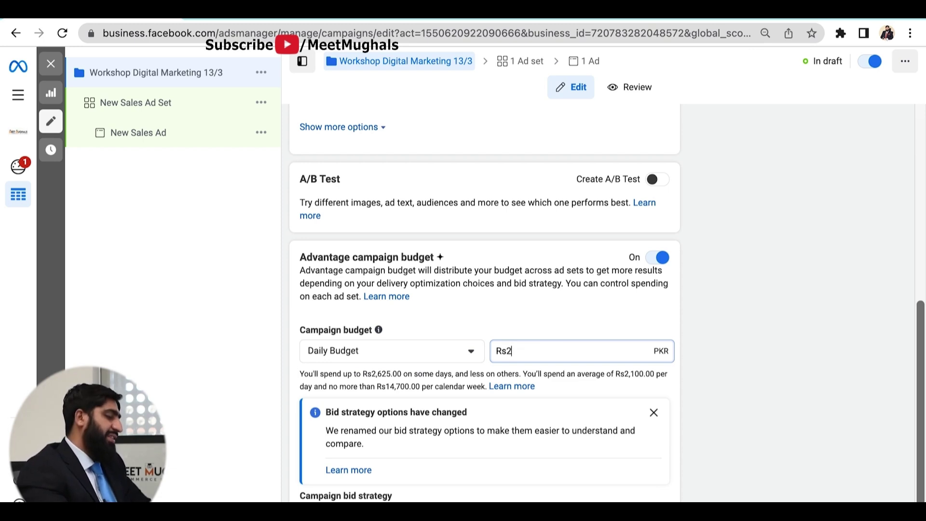
left_click(559, 353)
key("BackSpace")
key("BackSpace")
key("BackSpace")
key("BackSpace")
key("BackSpace")
key("BackSpace")
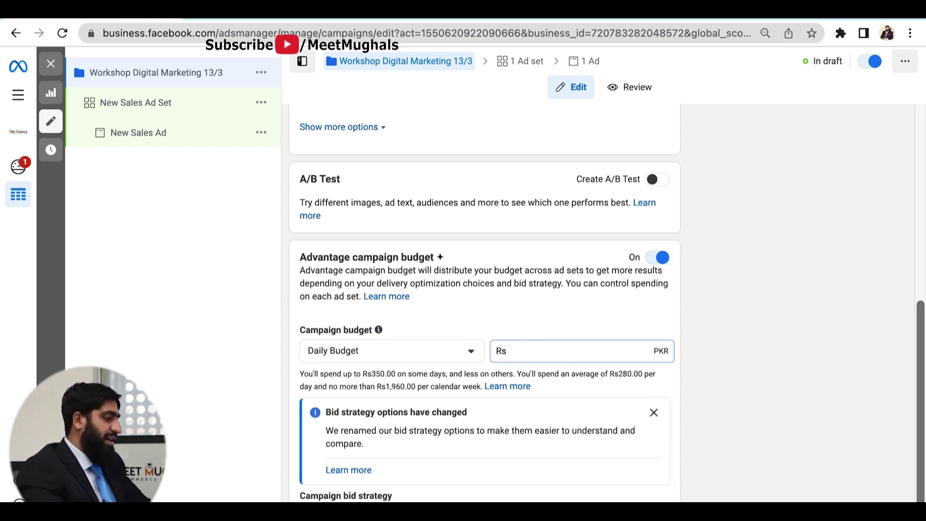
type("300")
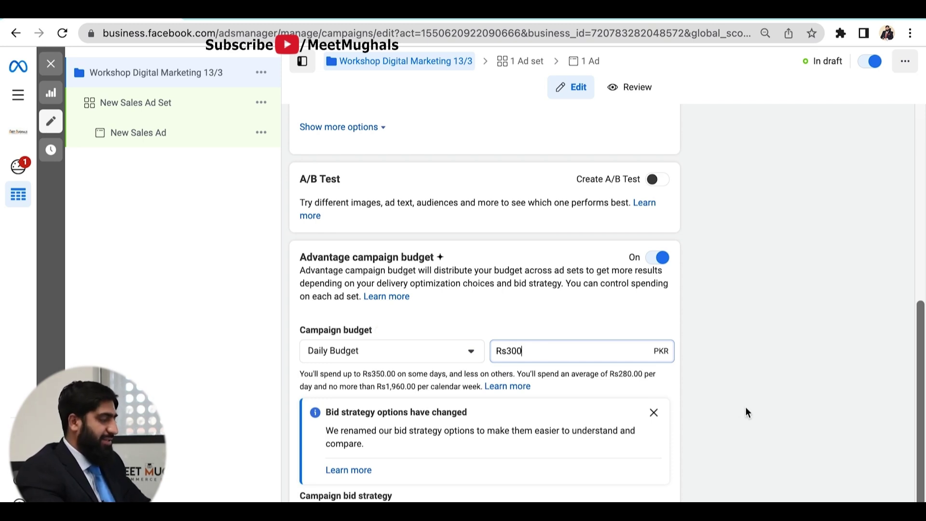
left_click(747, 413)
scroll(472, 390, "down", 1)
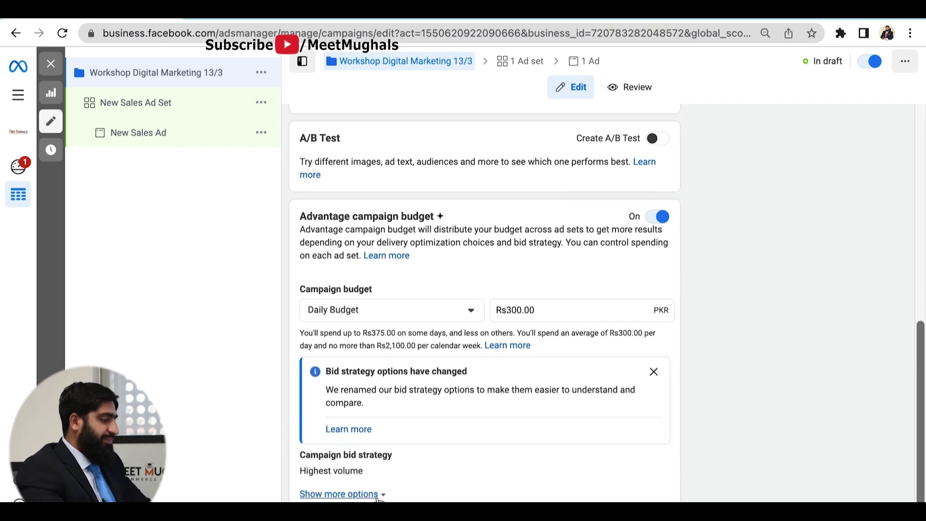
- Switch to a Rs7,350.00 lifetime budget and enable Run ads on a schedule
left_click(378, 495)
scroll(426, 482, "down", 1)
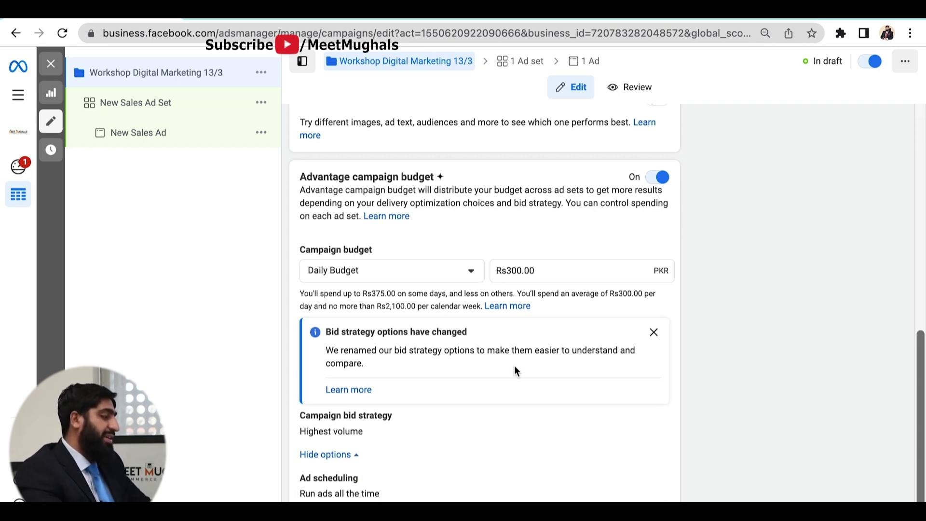
left_click(472, 273)
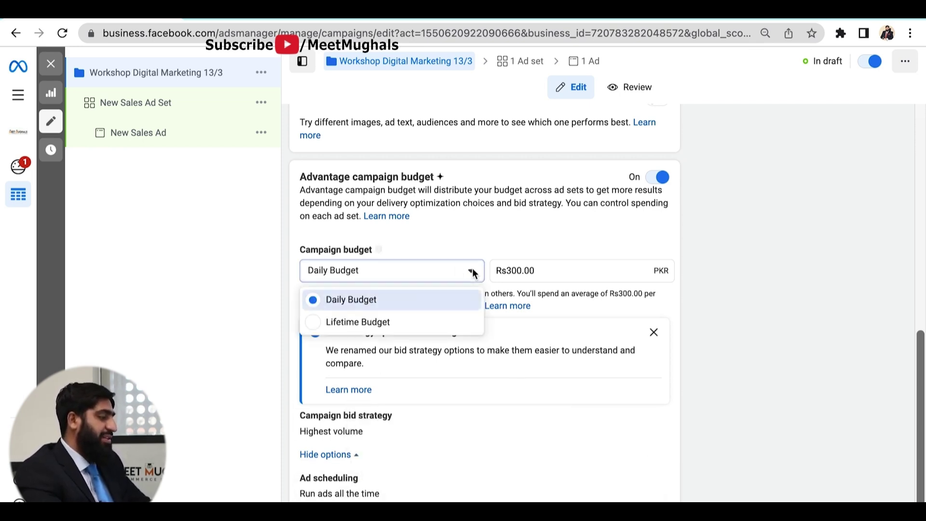
left_click(423, 327)
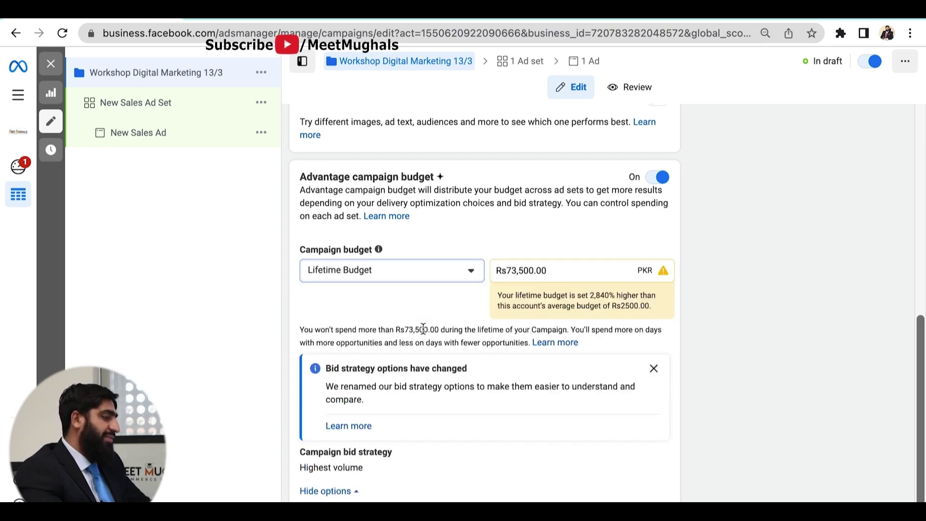
left_click(525, 270)
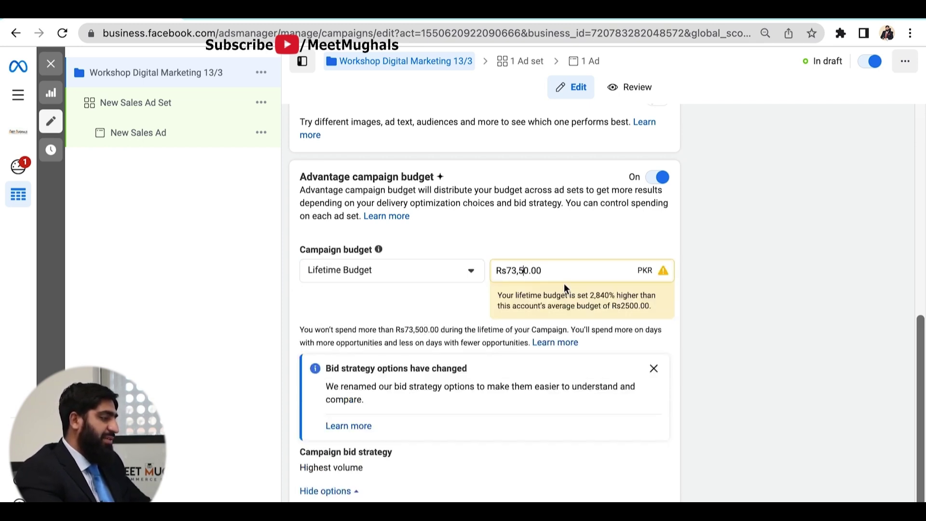
left_click(430, 311)
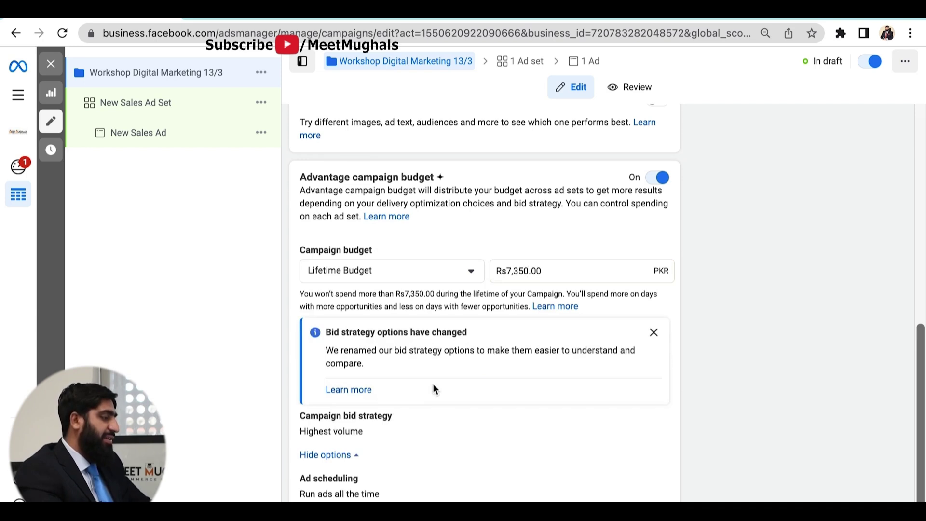
left_click(654, 482)
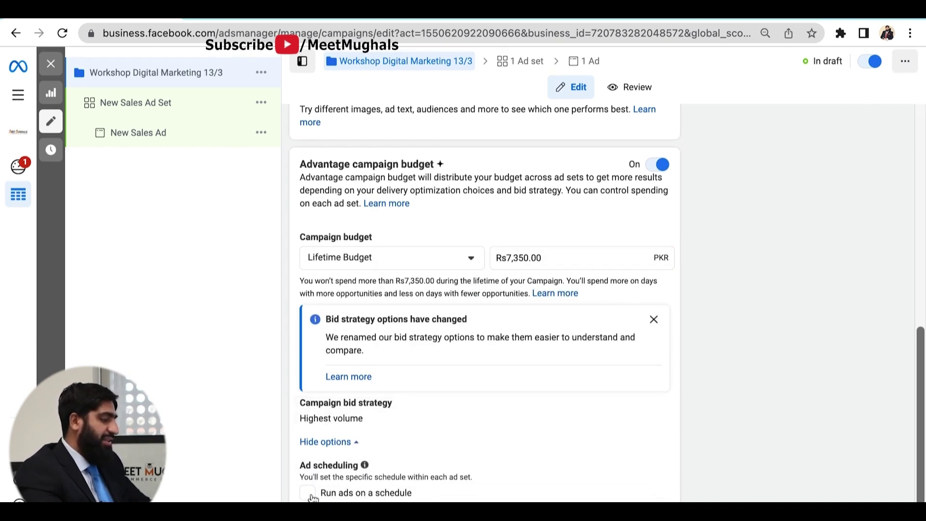
left_click(308, 494)
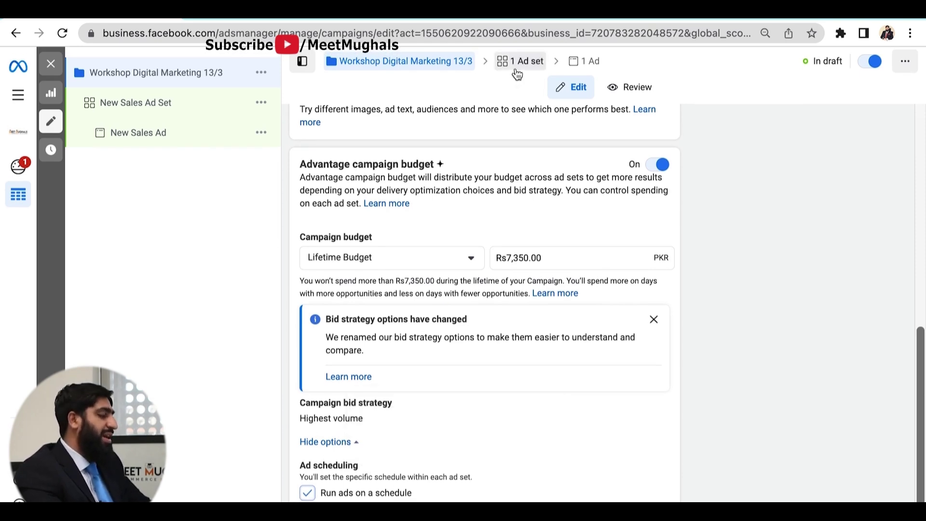
- Keep Lifetime Budget as the budget type and go to the ad set's settings
left_click(459, 264)
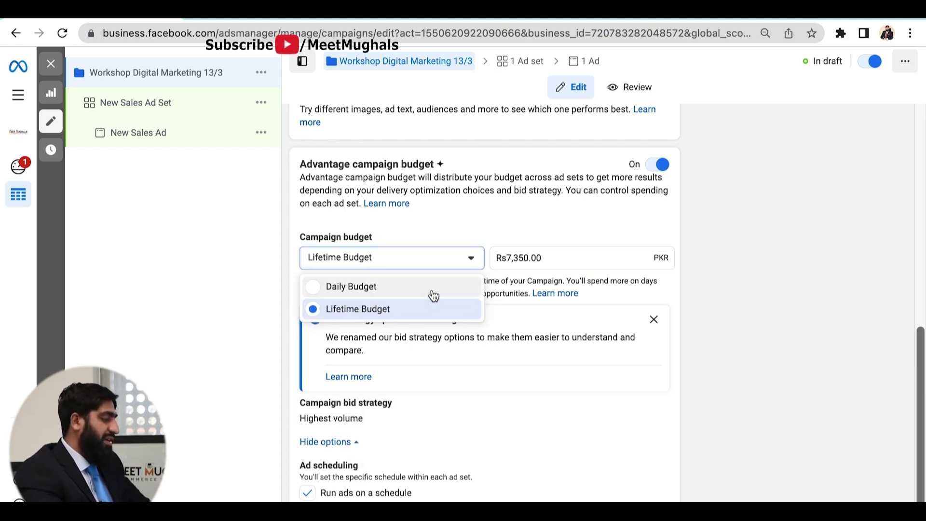
left_click(783, 418)
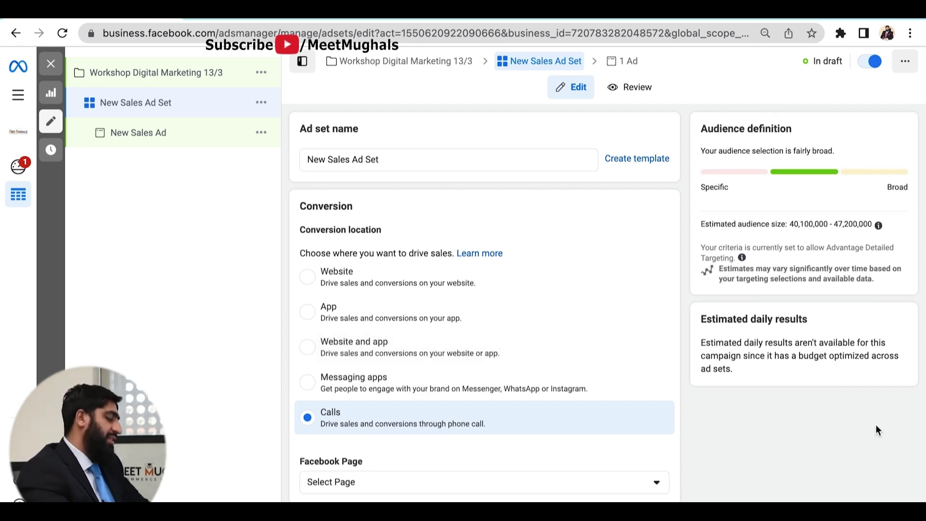
- Replace the ad set name 'New Sales Ad Set' with 'workshop DM'
left_click(402, 158)
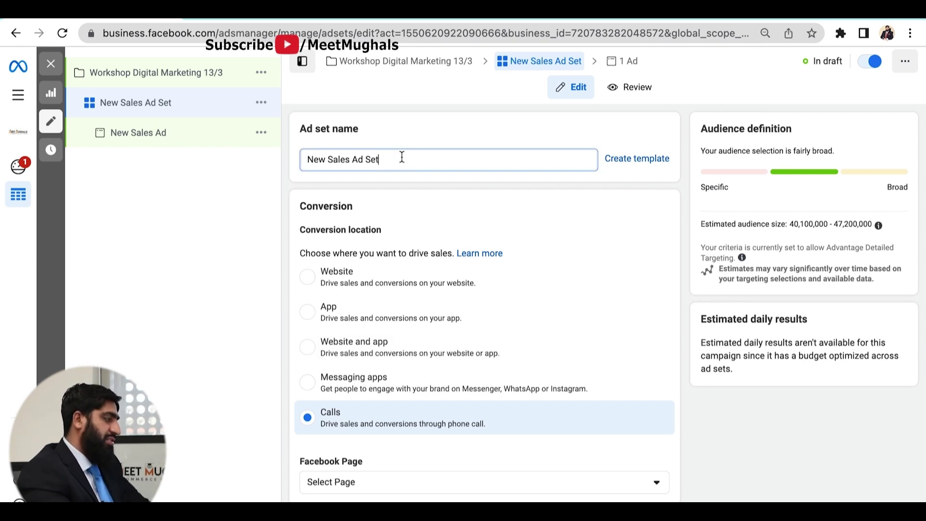
key("BackSpace")
key("BackSpace")
key("BackSpace")
key("BackSpace")
key("BackSpace")
key("BackSpace")
key("BackSpace")
key("BackSpace")
key("BackSpace")
key("BackSpace")
key("BackSpace")
key("BackSpace")
key("BackSpace")
key("BackSpace")
key("BackSpace")
key("BackSpace")
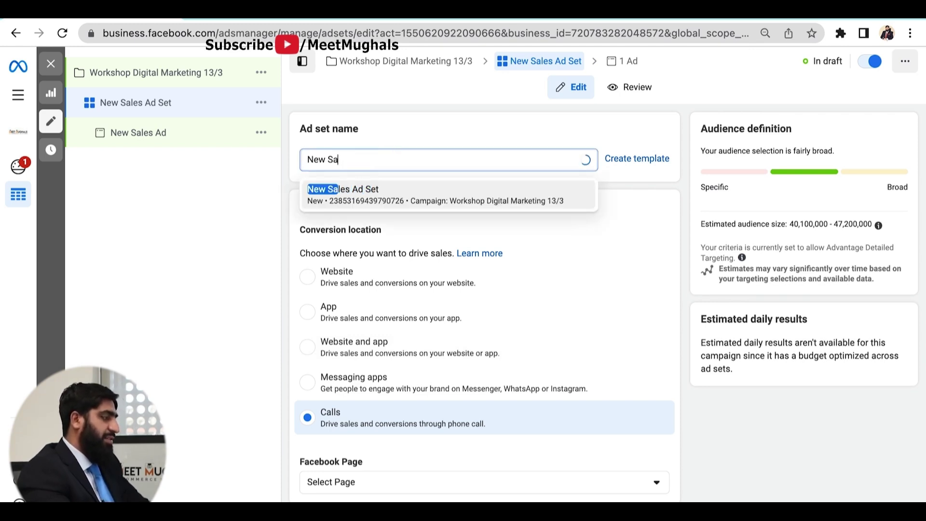
type("wo")
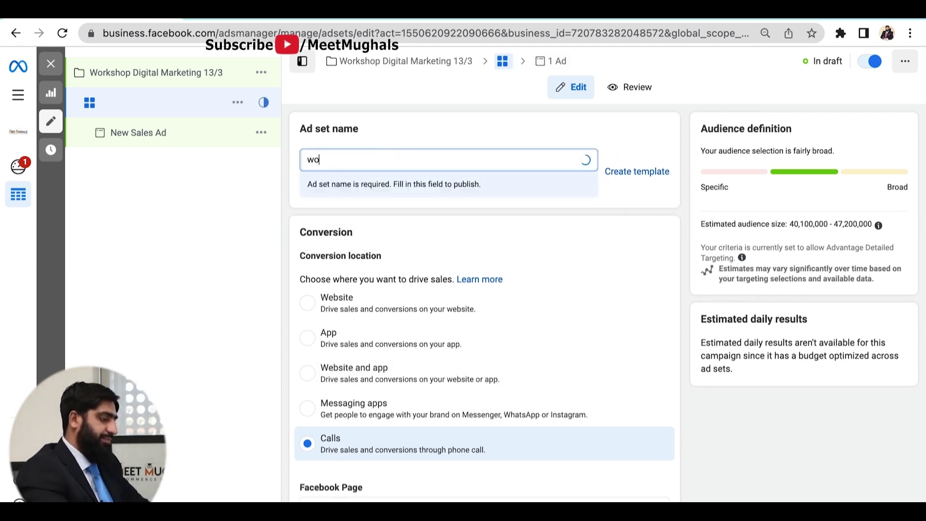
type("rkshop")
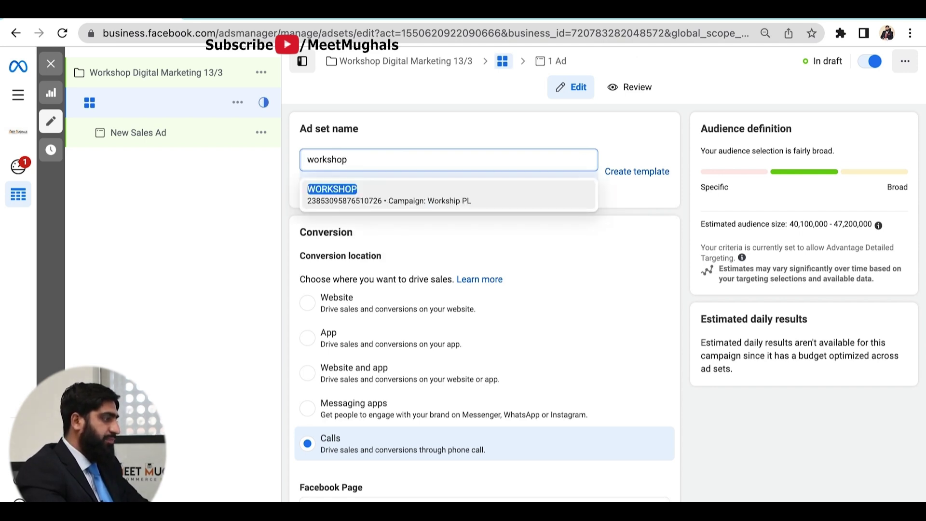
type(" M")
key("BackSpace")
key("BackSpace")
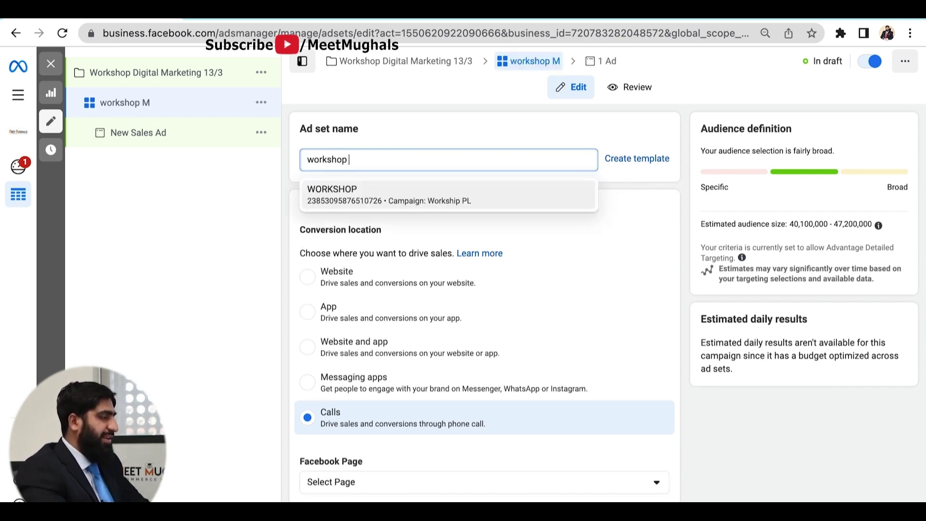
type("DM")
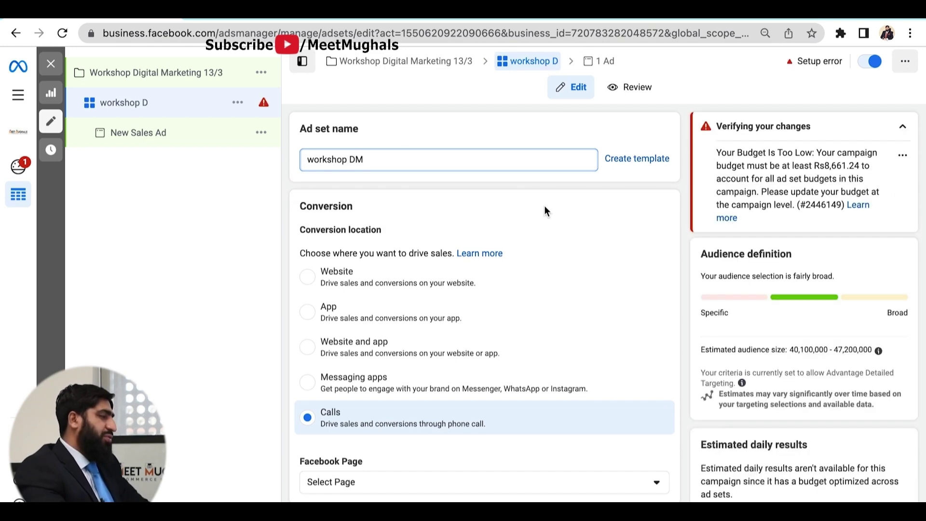
left_click(547, 217)
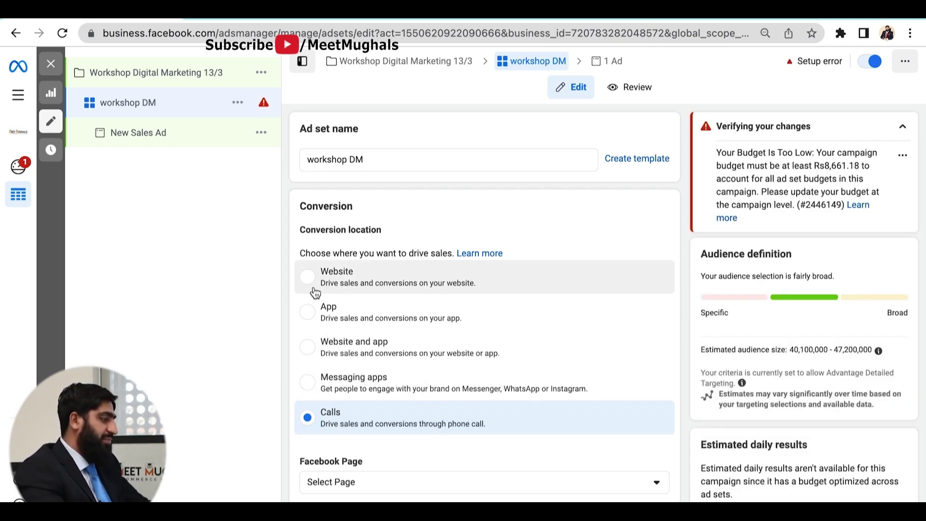
- Set Website as the conversion location and Purchase as the conversion event
left_click(316, 293)
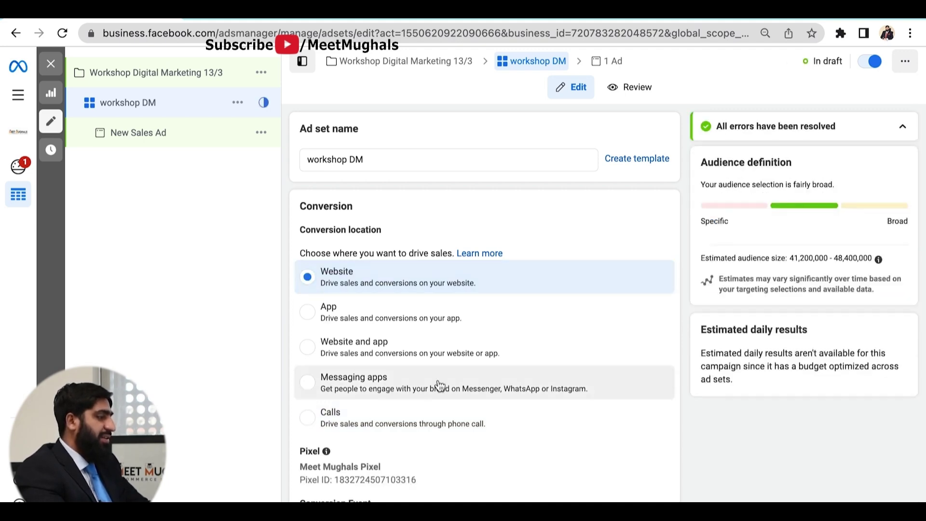
scroll(509, 364, "down", 3)
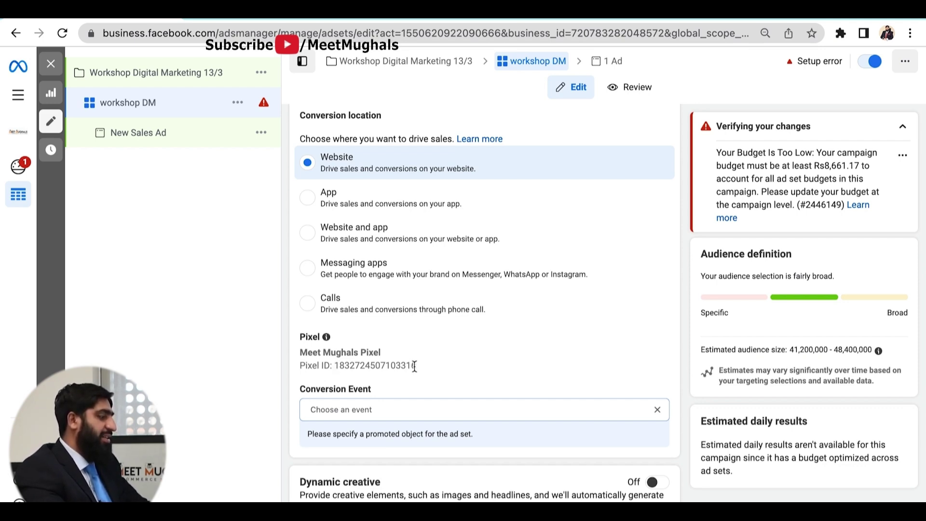
scroll(417, 365, "down", 2)
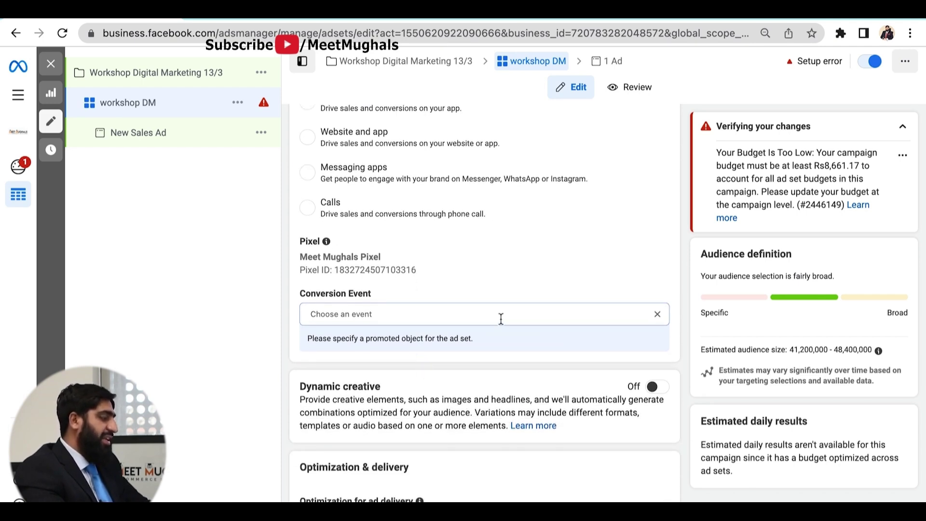
left_click(500, 319)
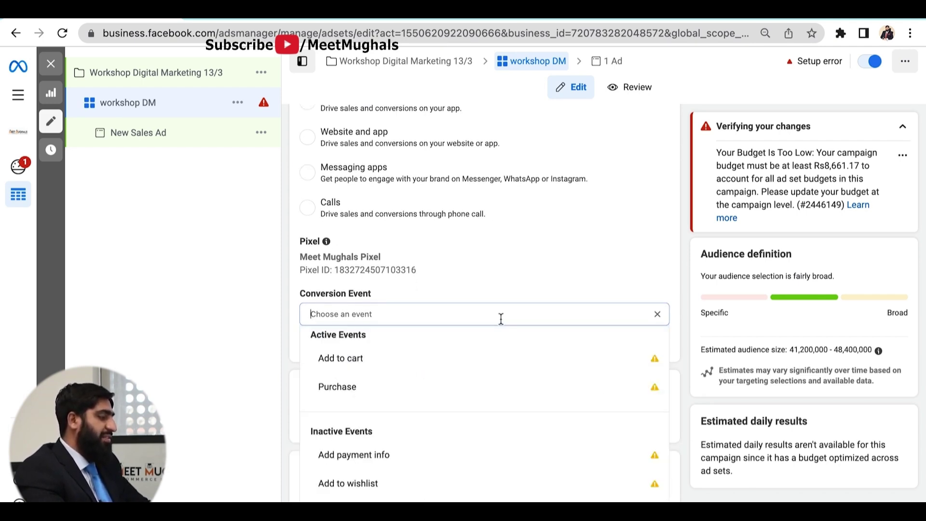
left_click(375, 385)
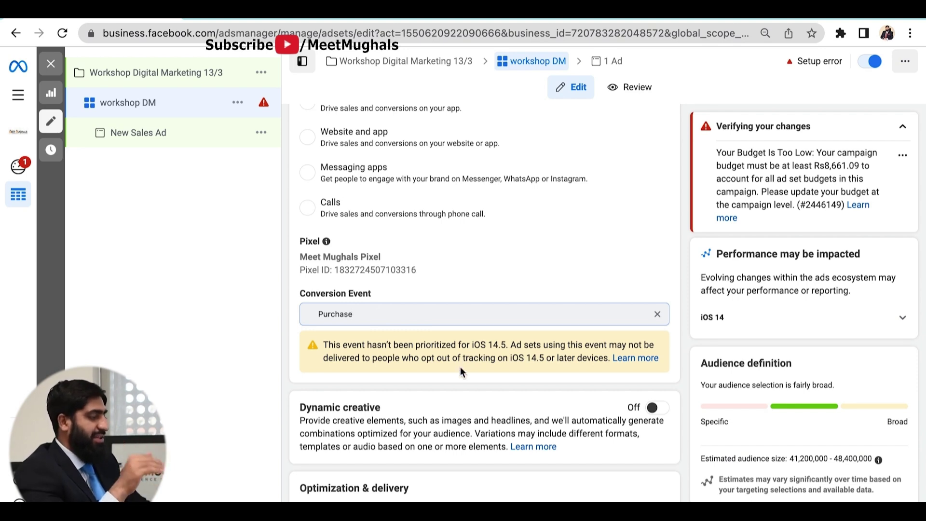
scroll(501, 362, "down", 1)
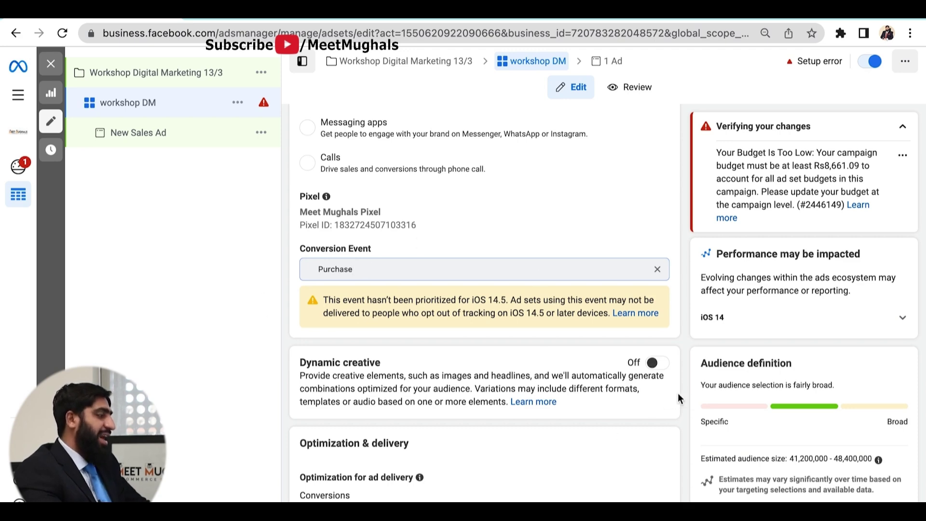
scroll(469, 372, "down", 5)
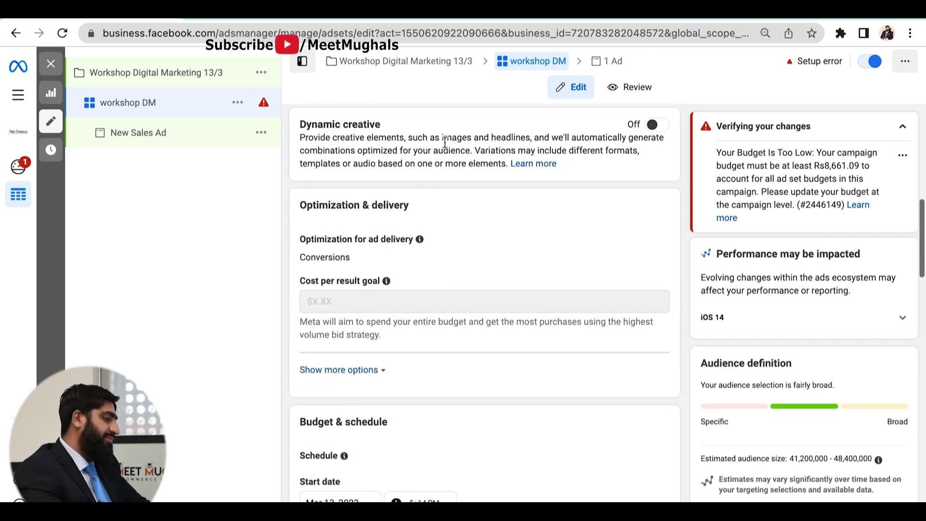
scroll(627, 154, "up", 1)
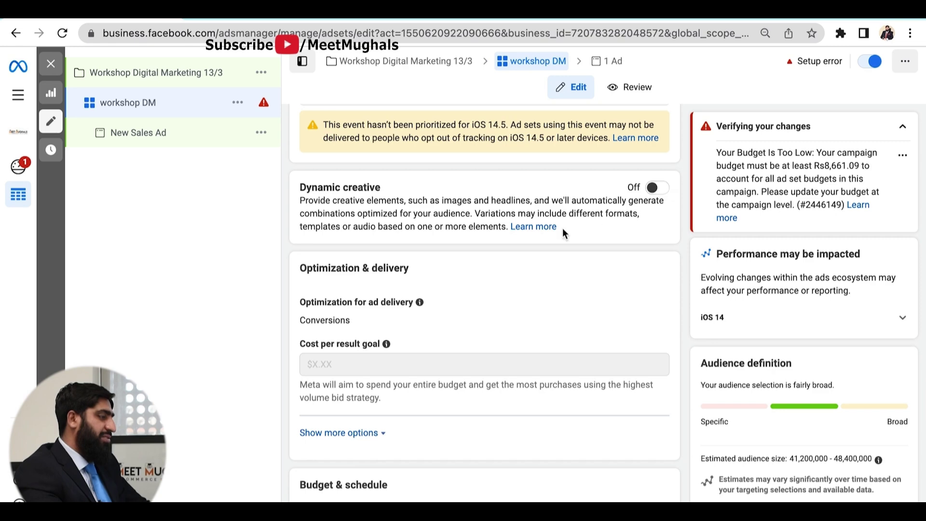
left_click(657, 188)
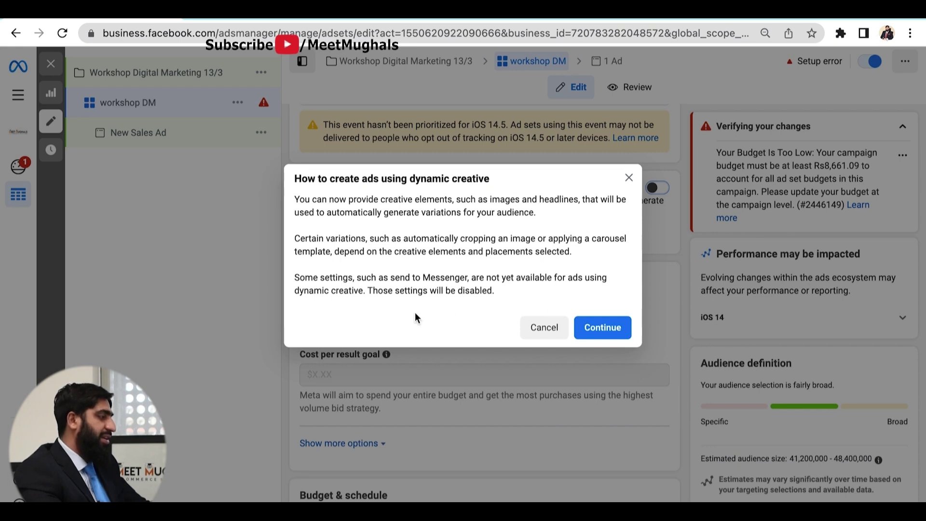
left_click(540, 329)
scroll(450, 326, "down", 1)
scroll(450, 325, "down", 4)
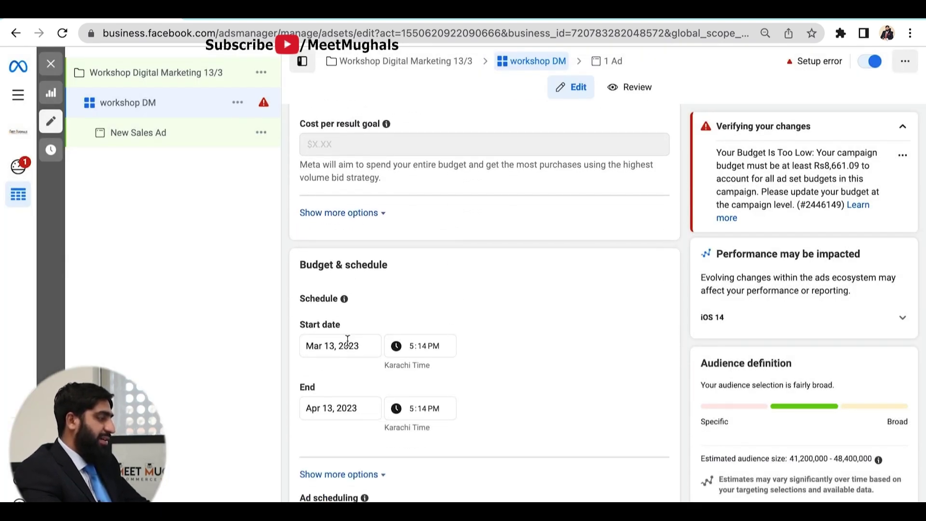
scroll(345, 341, "down", 1)
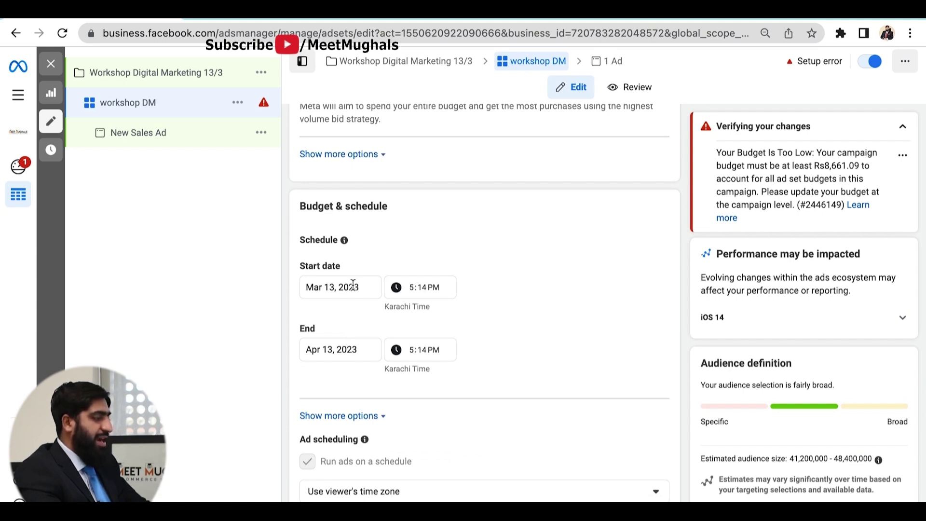
scroll(353, 285, "down", 1)
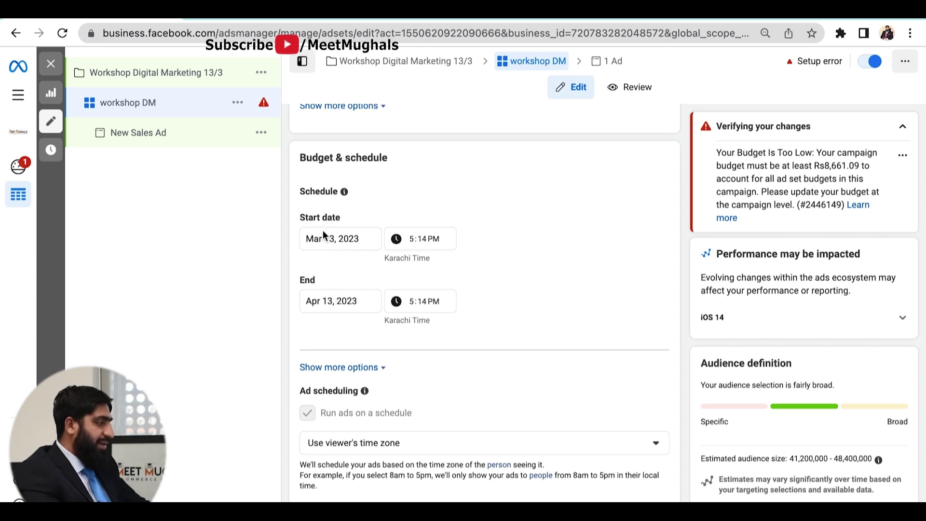
scroll(341, 310, "down", 1)
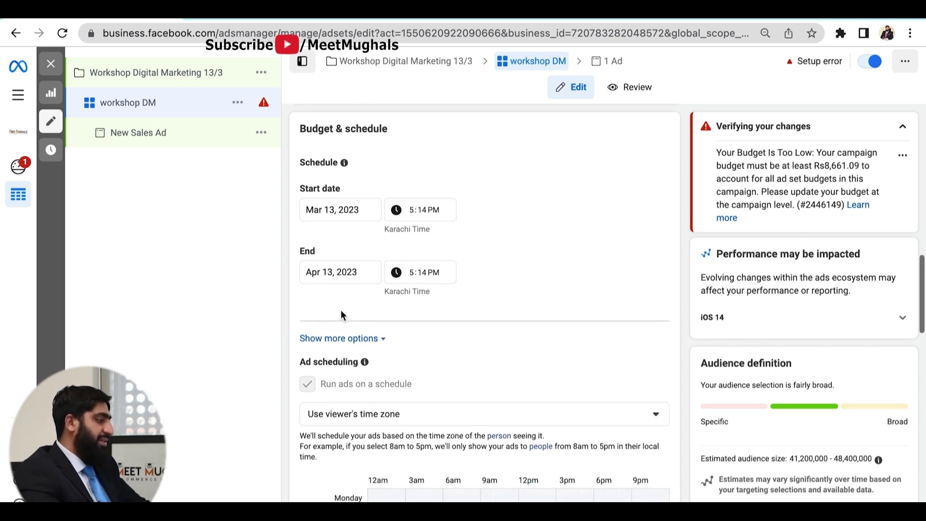
- Expand the workshop DM ad set's extra budget options, leaving Ad Set Spend Limits unticked
left_click(369, 337)
scroll(435, 362, "down", 1)
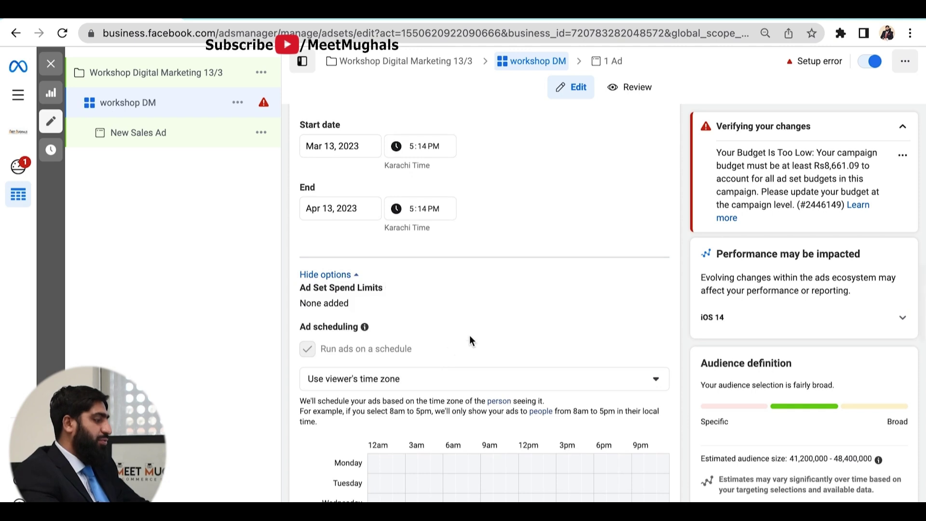
left_click(652, 289)
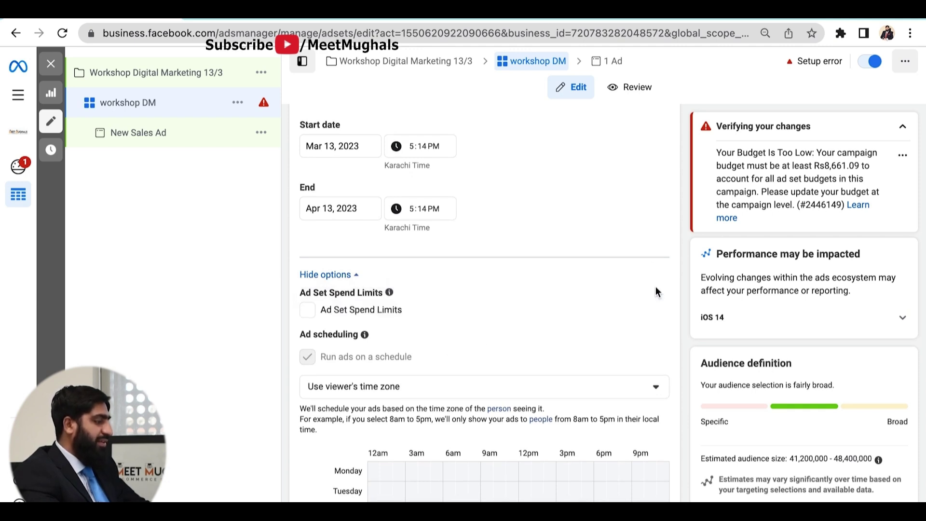
left_click(307, 309)
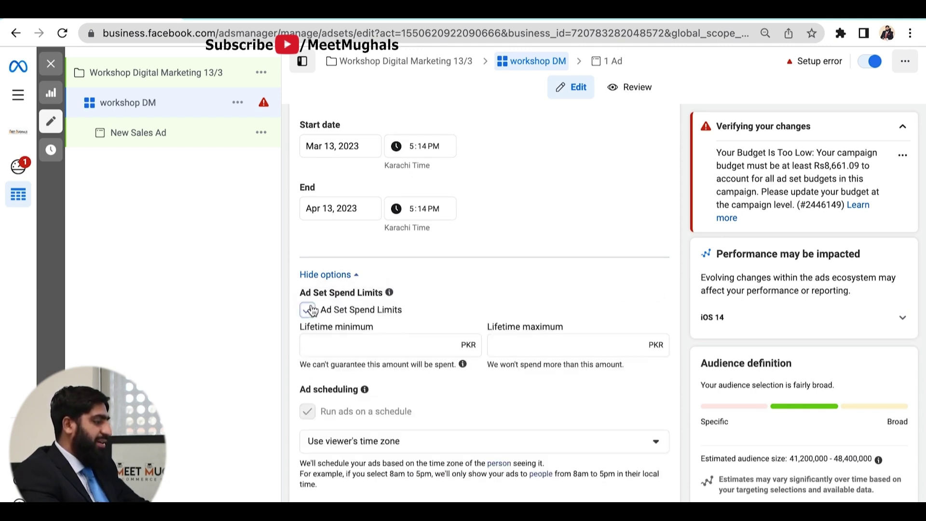
left_click(308, 313)
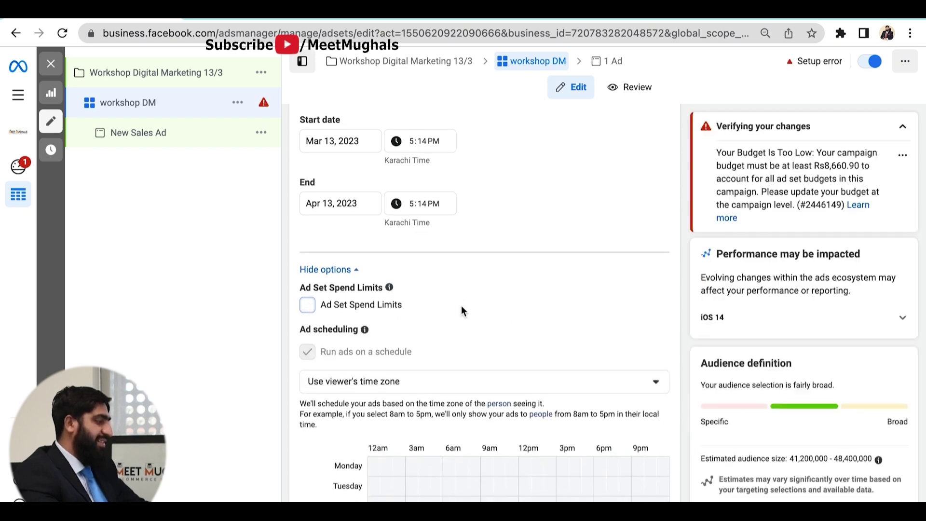
scroll(462, 309, "down", 2)
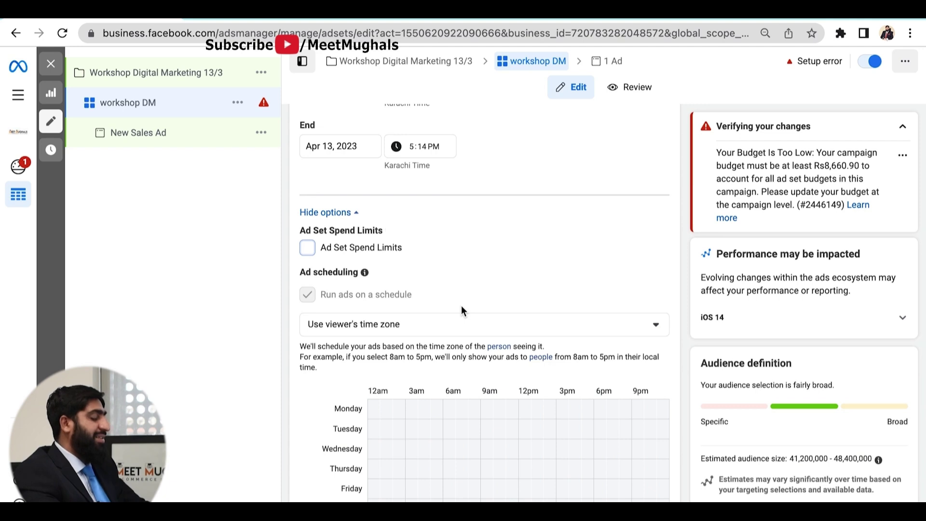
scroll(461, 306, "down", 4)
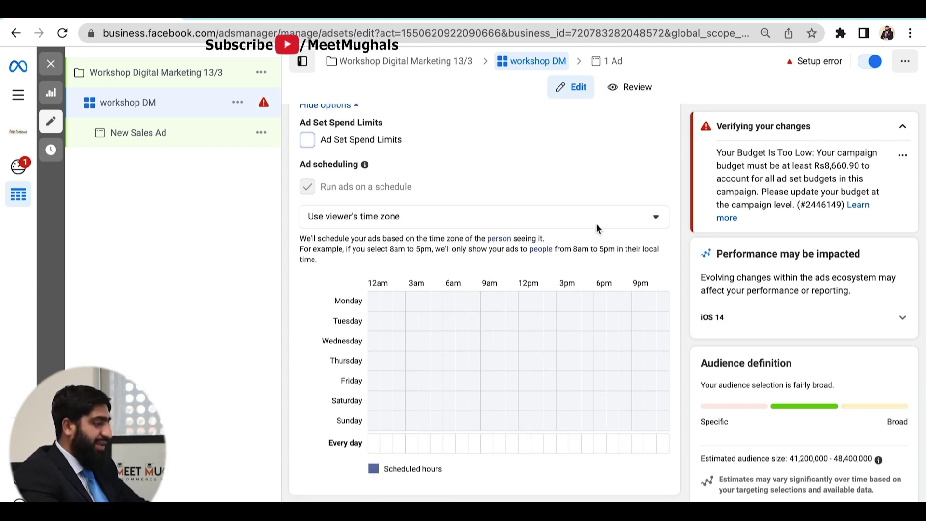
left_click(642, 216)
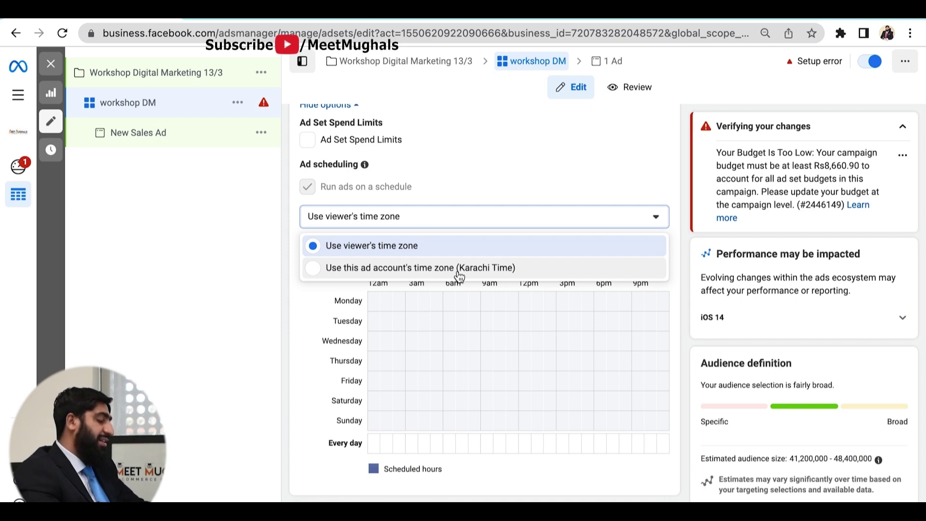
left_click(364, 247)
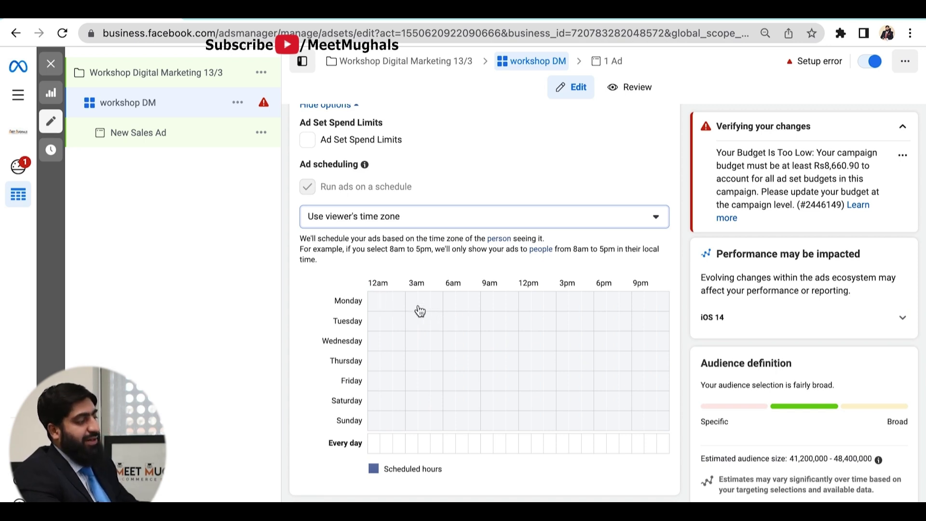
- Mark daytime schedule blocks: Monday and Wednesday–Friday from 6am, Tuesday from 9am, Saturday–Sunday from 3am
left_click_drag(450, 309, 597, 312)
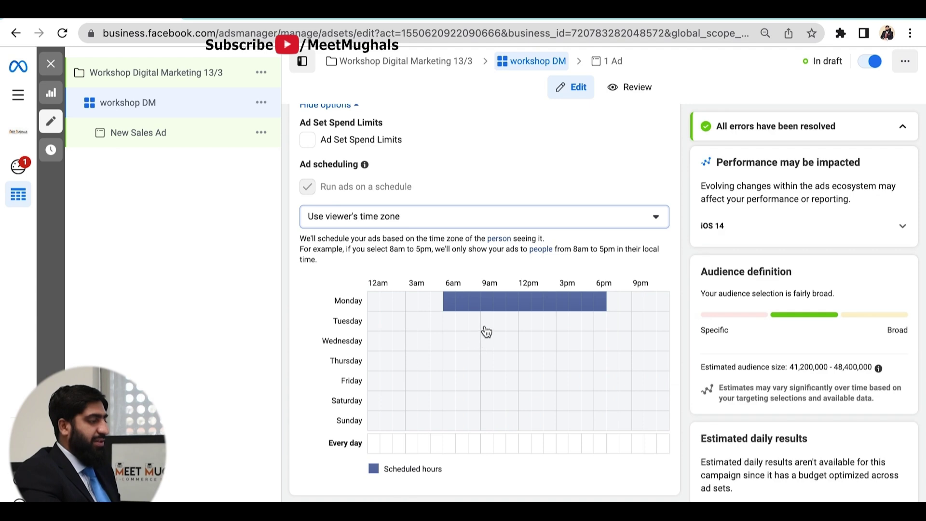
left_click_drag(484, 325, 637, 324)
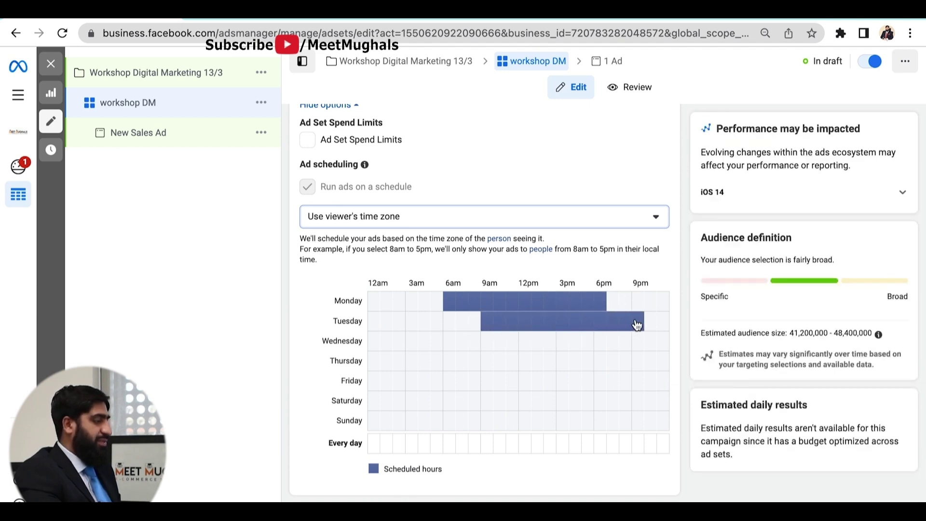
left_click_drag(448, 340, 618, 364)
left_click(415, 398)
left_click_drag(417, 395, 602, 421)
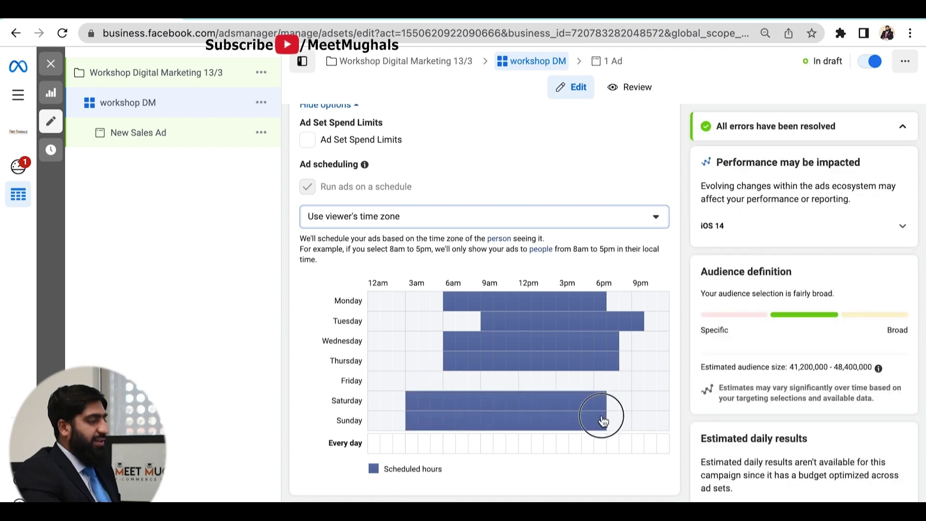
left_click(455, 386)
left_click_drag(455, 386, 596, 394)
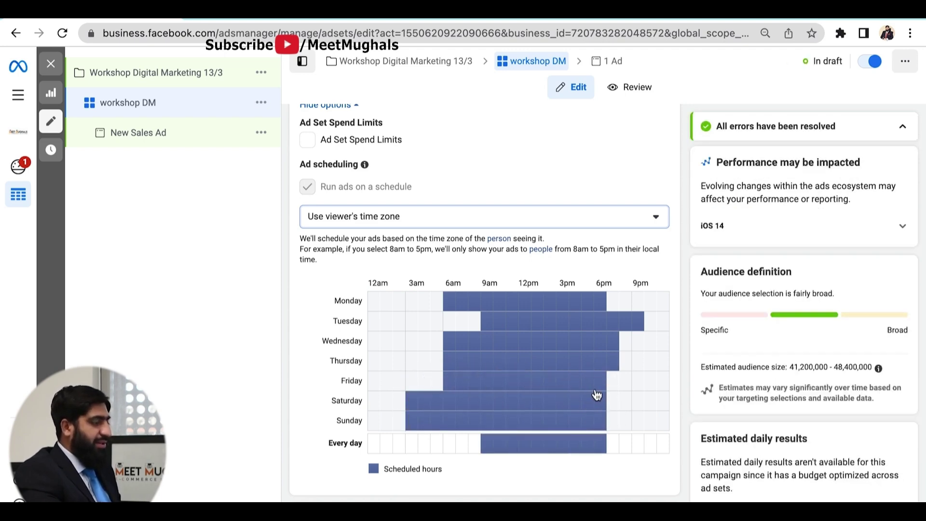
scroll(596, 395, "down", 2)
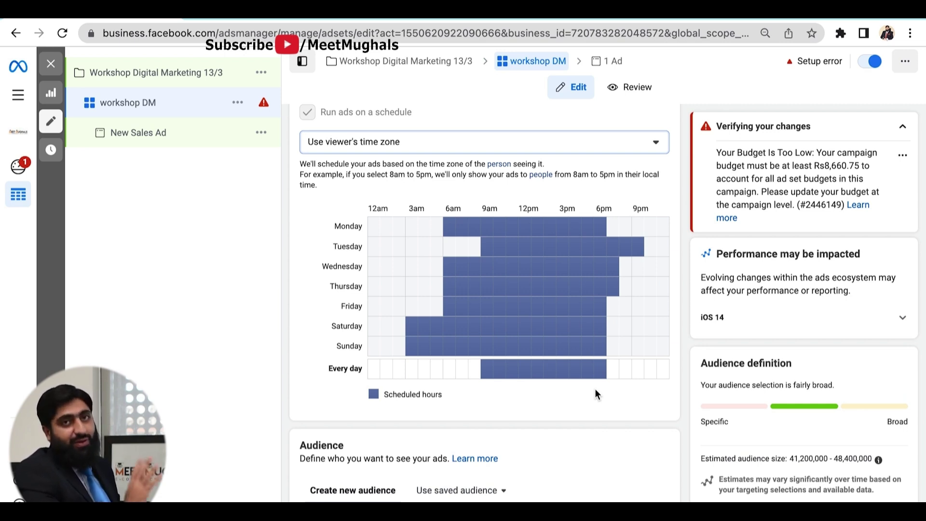
scroll(595, 390, "down", 2)
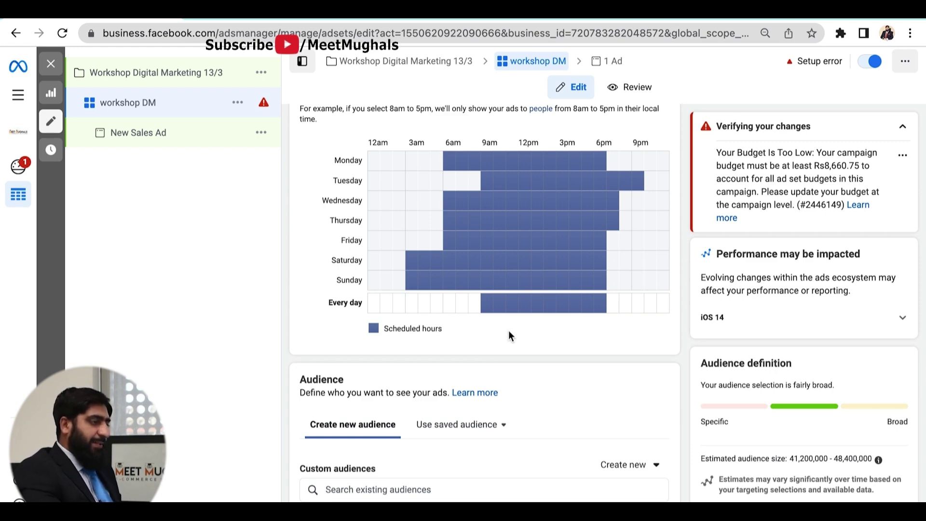
scroll(508, 331, "down", 1)
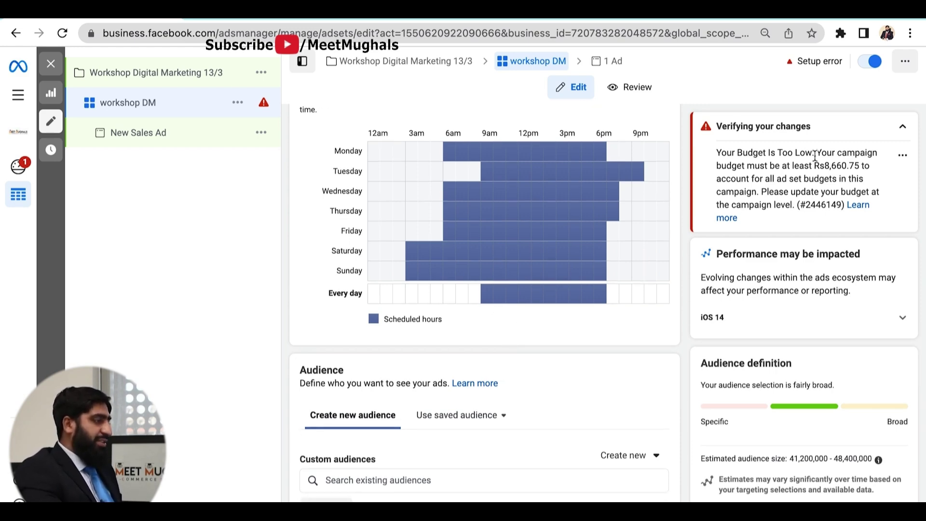
scroll(381, 210, "up", 15)
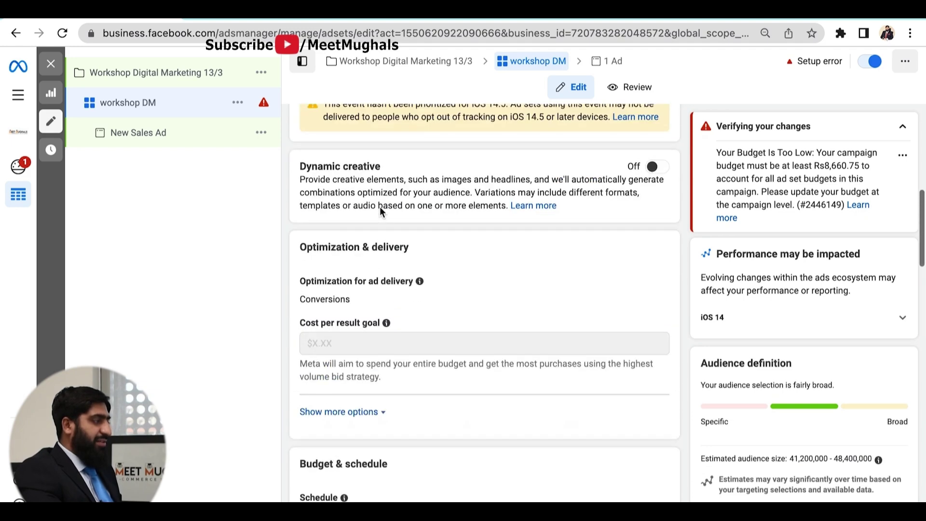
- In the Workshop Digital Marketing 13/3 campaign, replace the Rs7,350 lifetime budget with 9000
left_click(393, 61)
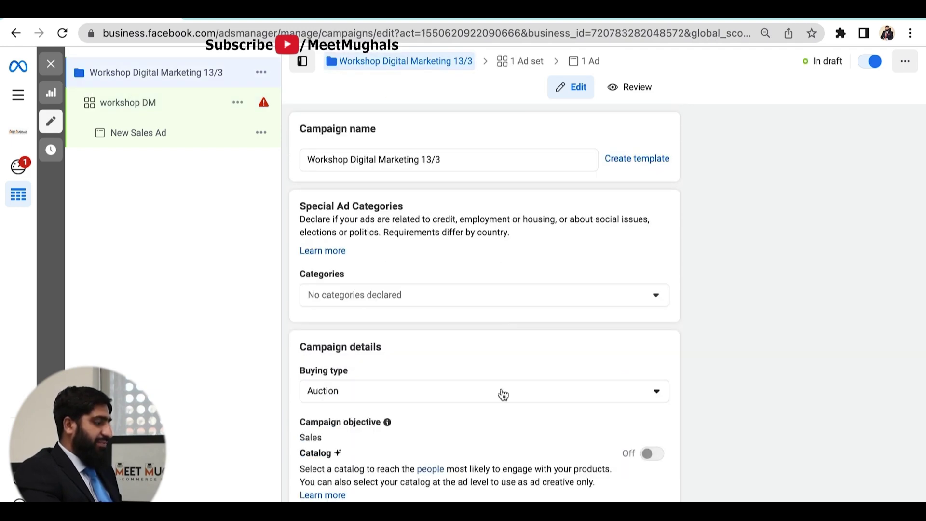
scroll(503, 394, "down", 10)
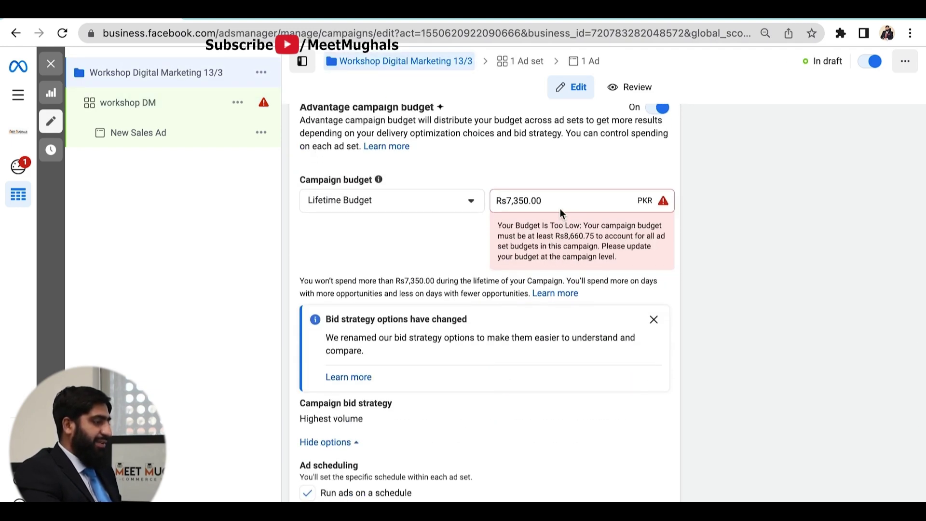
left_click(551, 200)
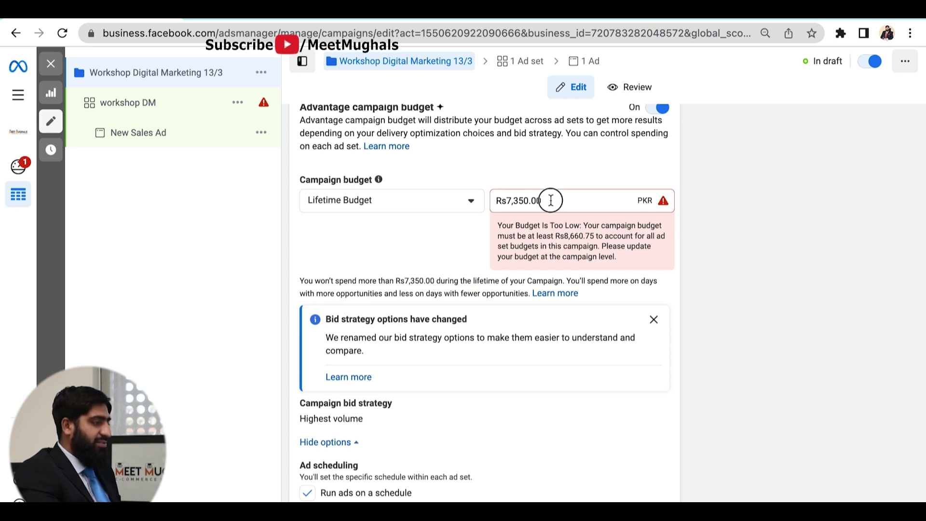
key("ctrl+a")
type("9000")
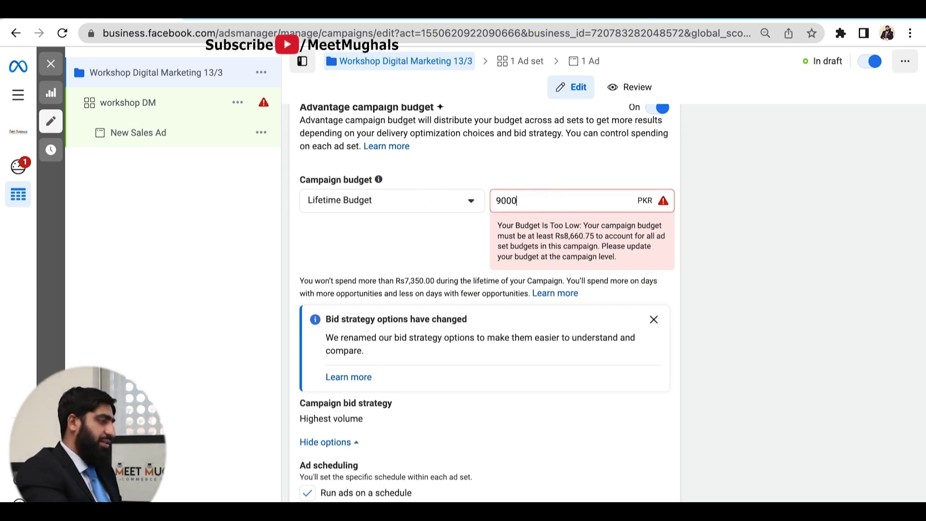
key("Tab")
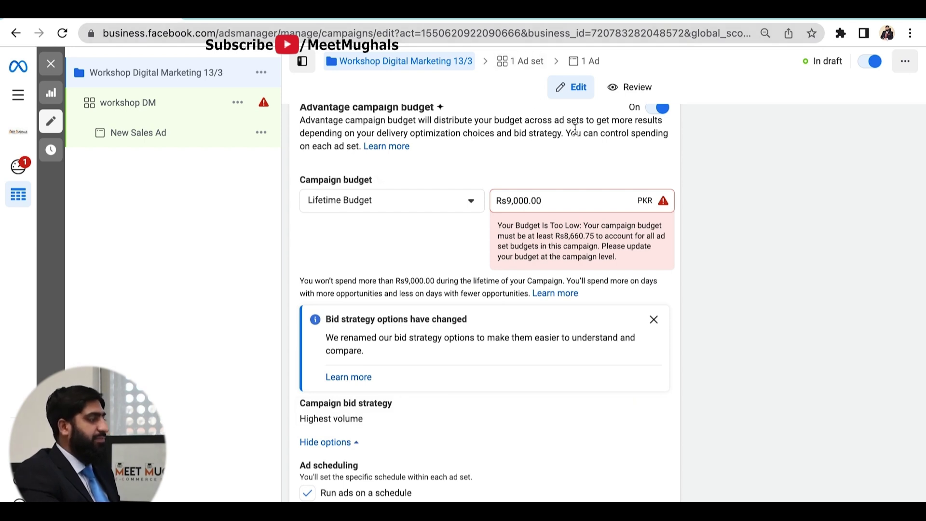
- Go back to the workshop DM ad set and scroll to its Pakistan-targeted Audience section
left_click(522, 62)
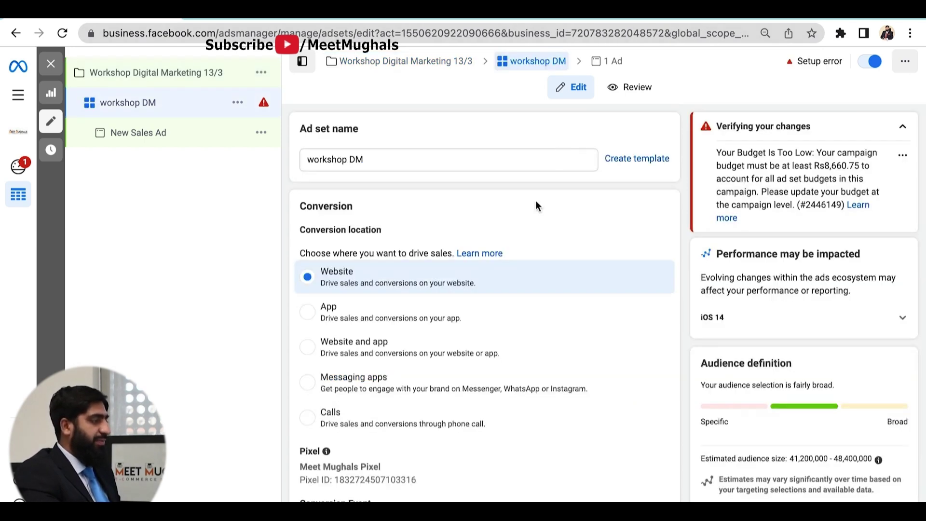
scroll(475, 331, "down", 1)
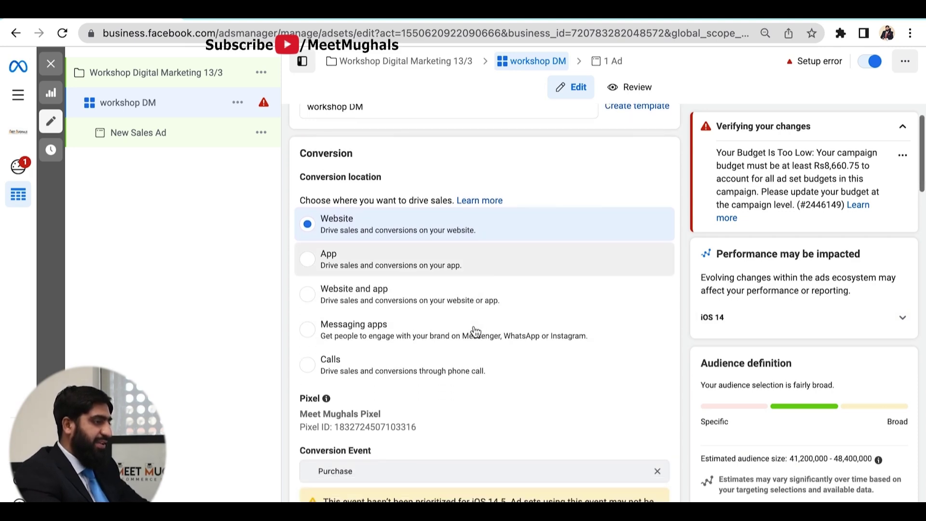
scroll(475, 331, "down", 15)
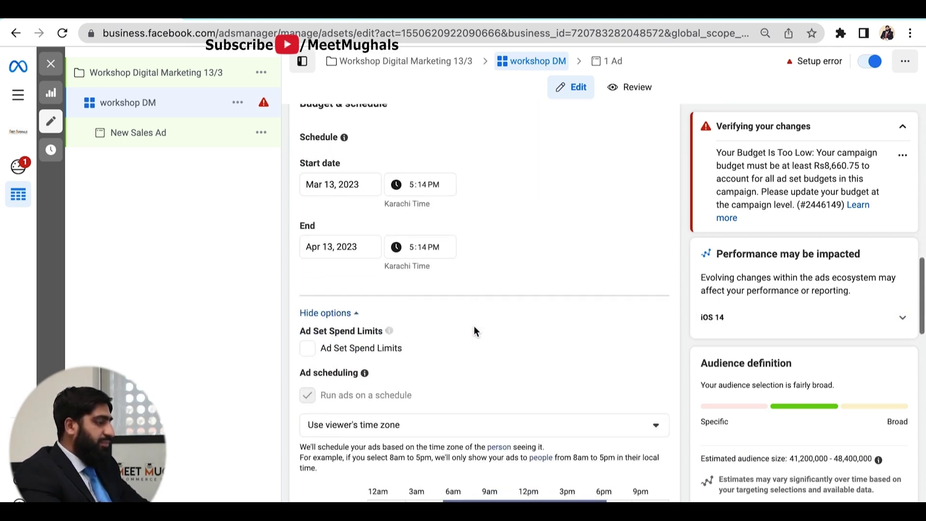
scroll(473, 330, "down", 11)
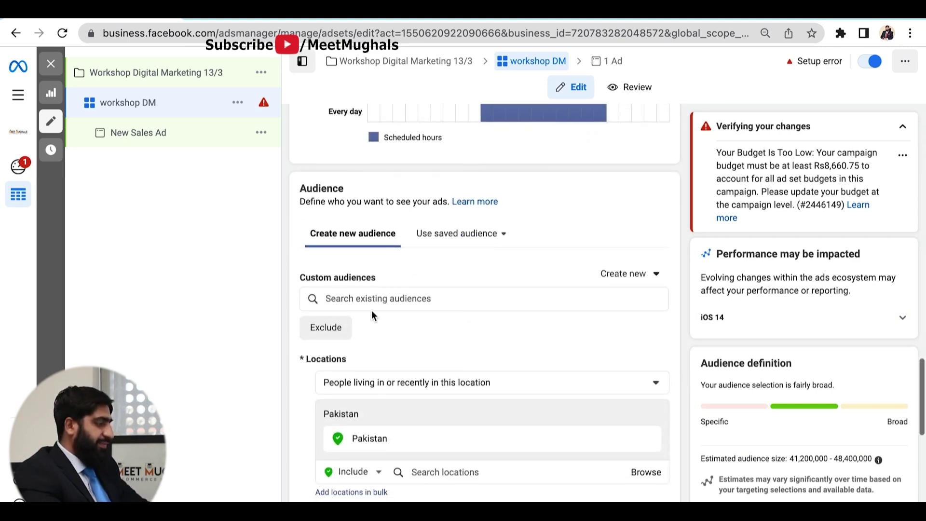
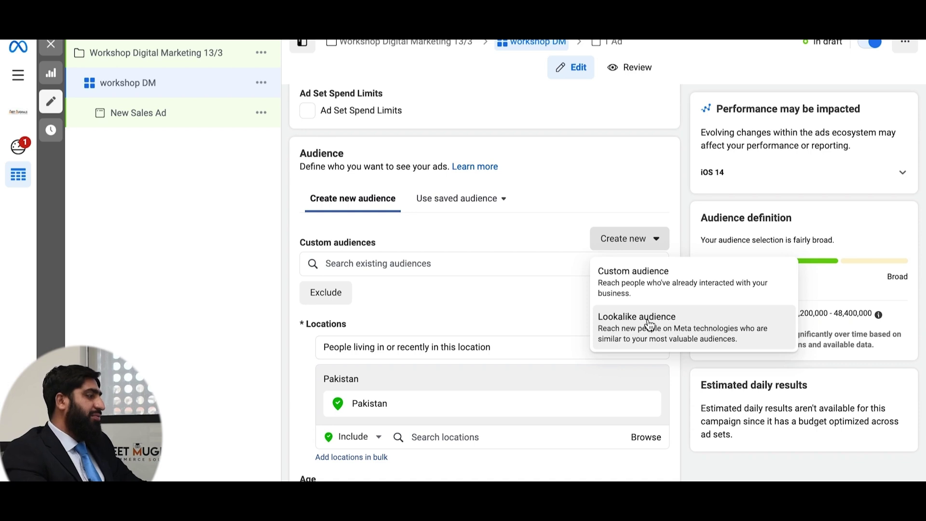
- Start a Website custom audience on the Meet Mughals Pixel: all visitors, 30-day retention
left_click(648, 282)
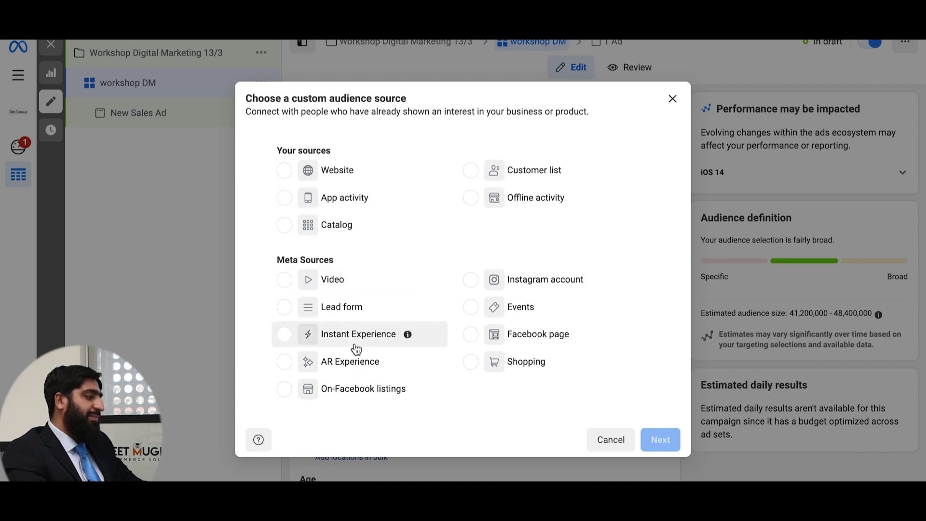
left_click(285, 174)
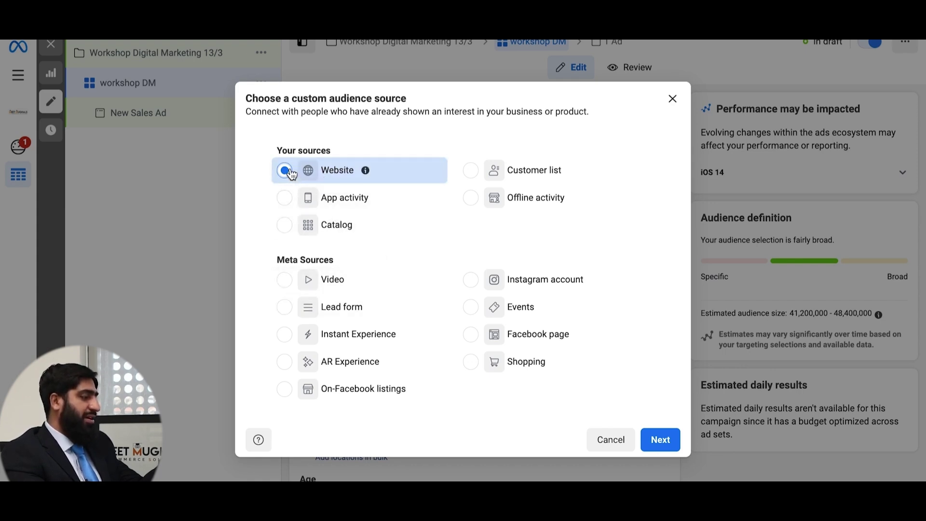
left_click(660, 440)
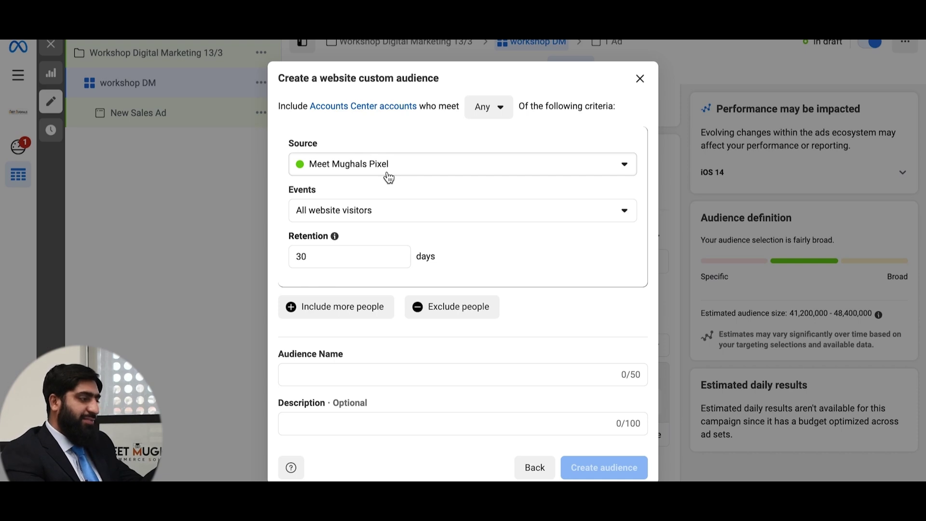
- Create 'Web visitior' from Meet Mughals Pixel: all website visitors, 30-day retention
left_click(627, 167)
left_click(628, 167)
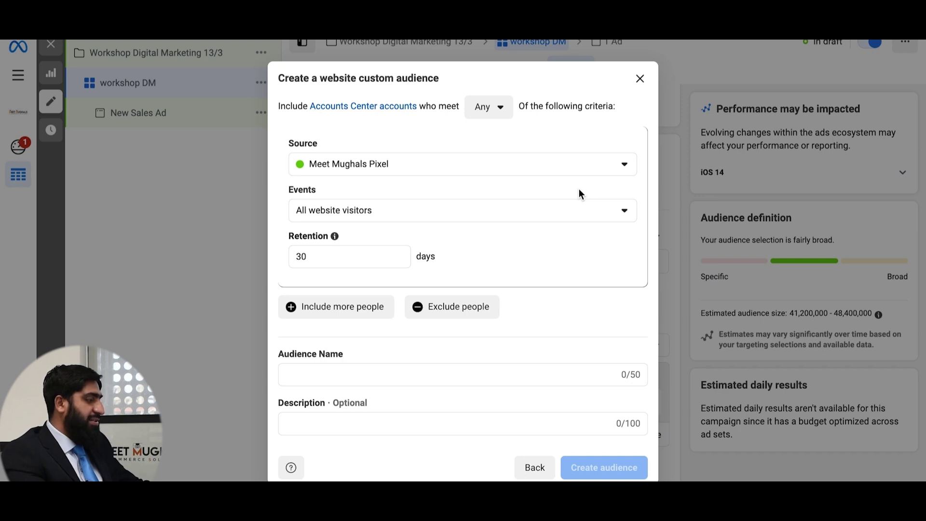
left_click(508, 213)
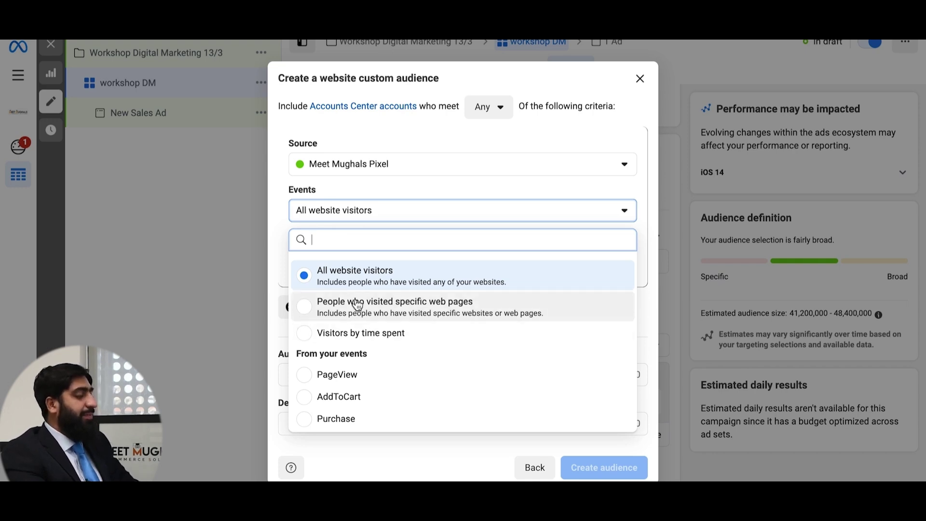
left_click(388, 275)
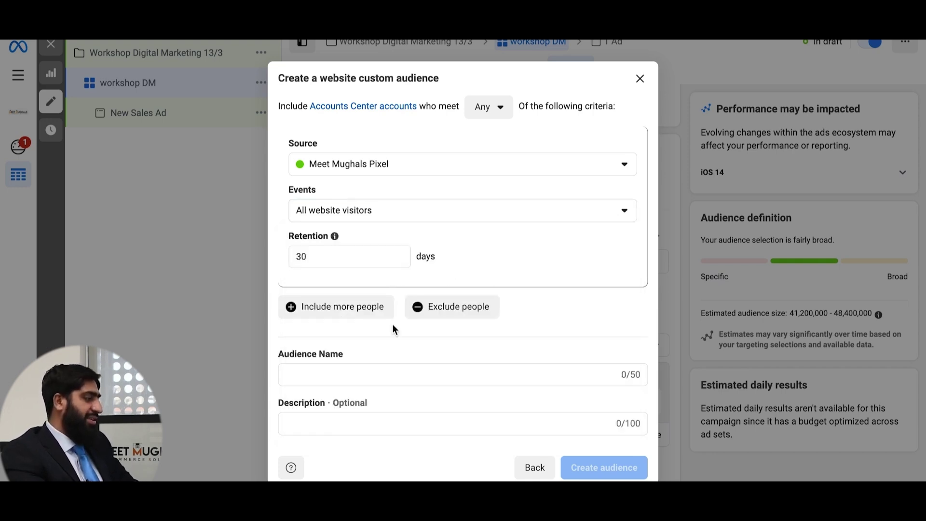
left_click(366, 254)
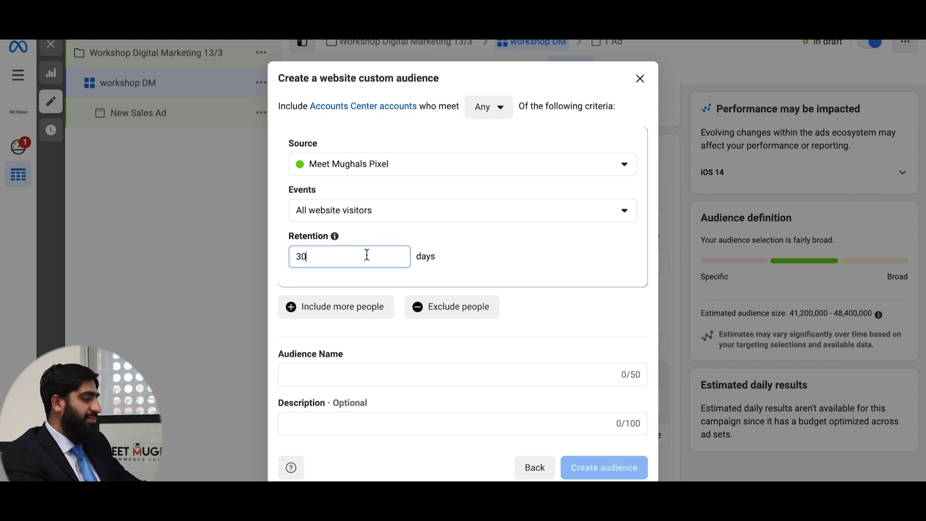
left_click(577, 330)
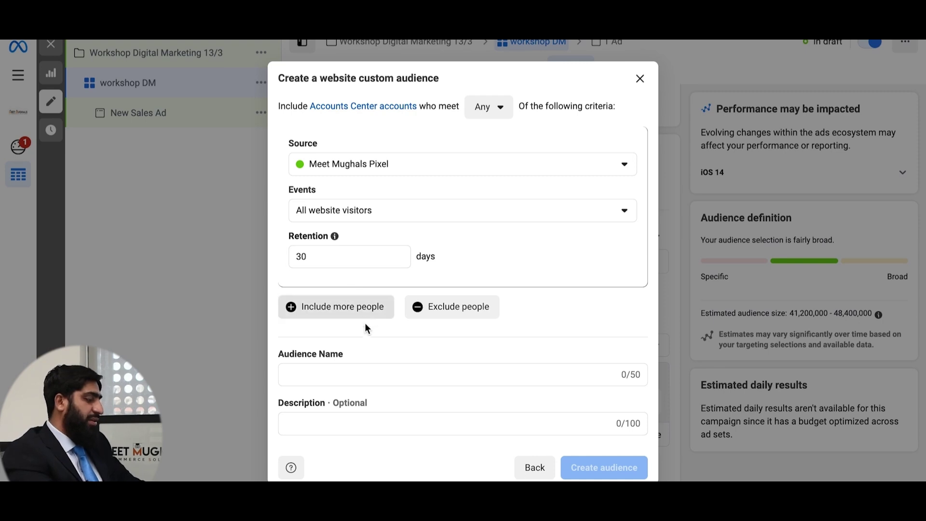
left_click(368, 373)
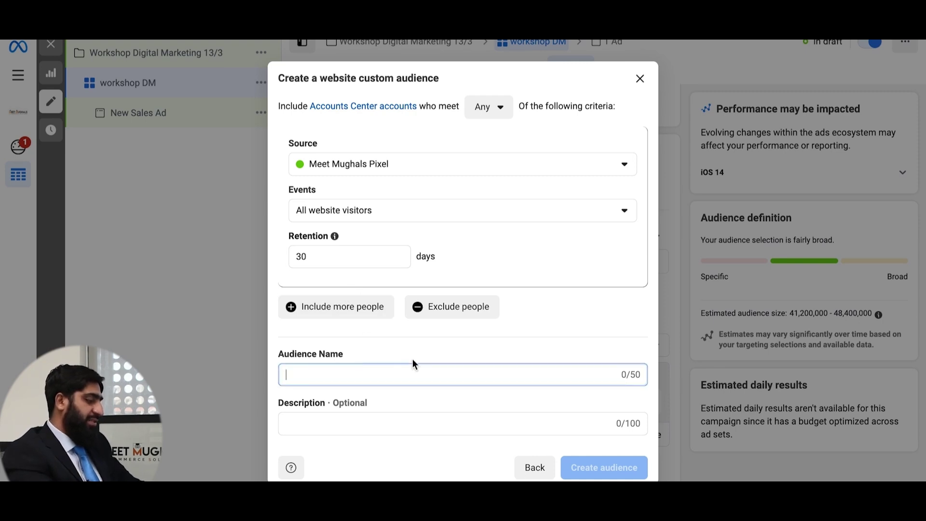
type("Web ")
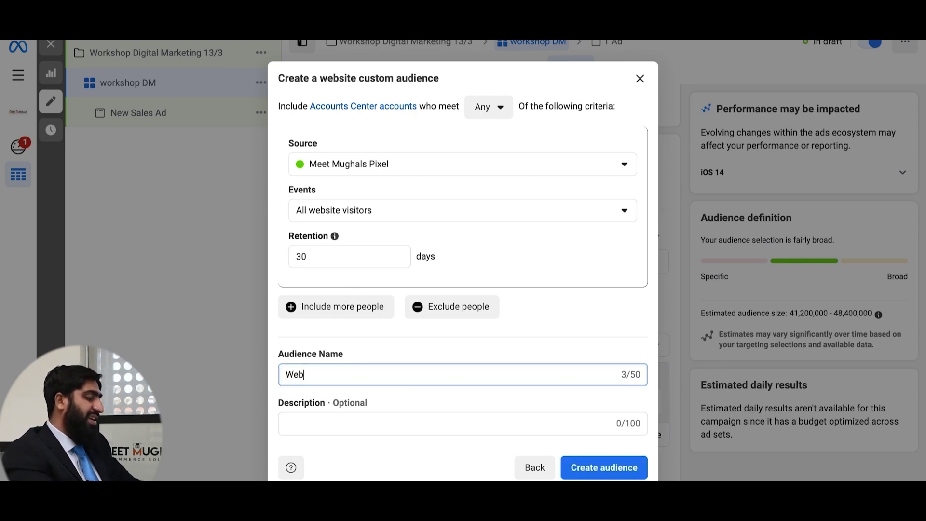
type("visit")
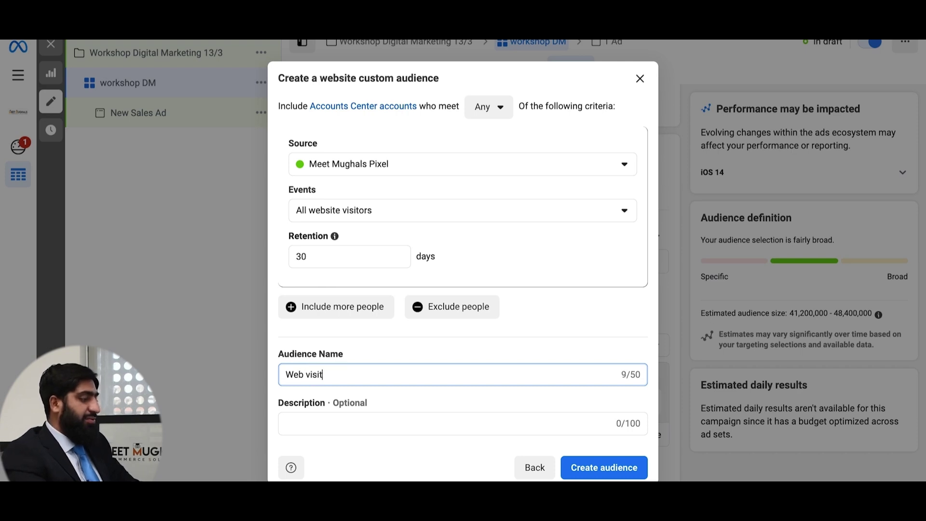
type("ior")
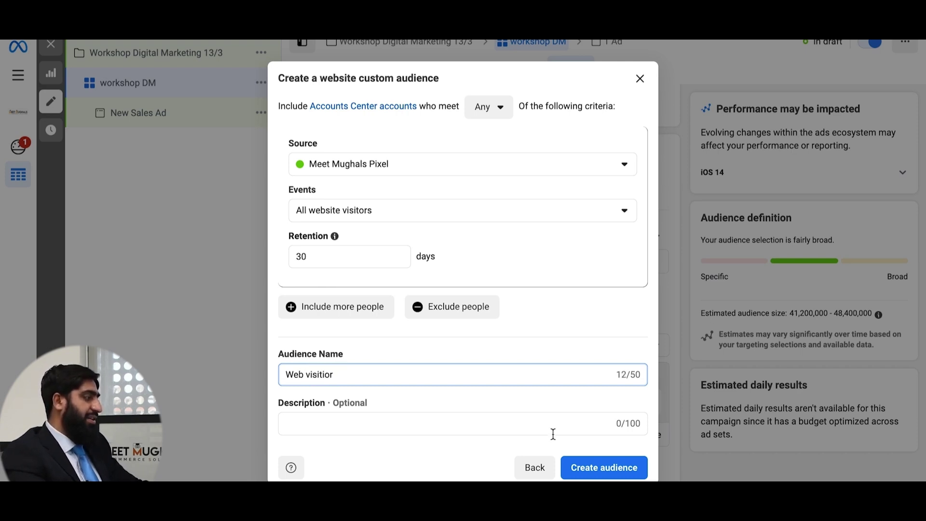
left_click(633, 469)
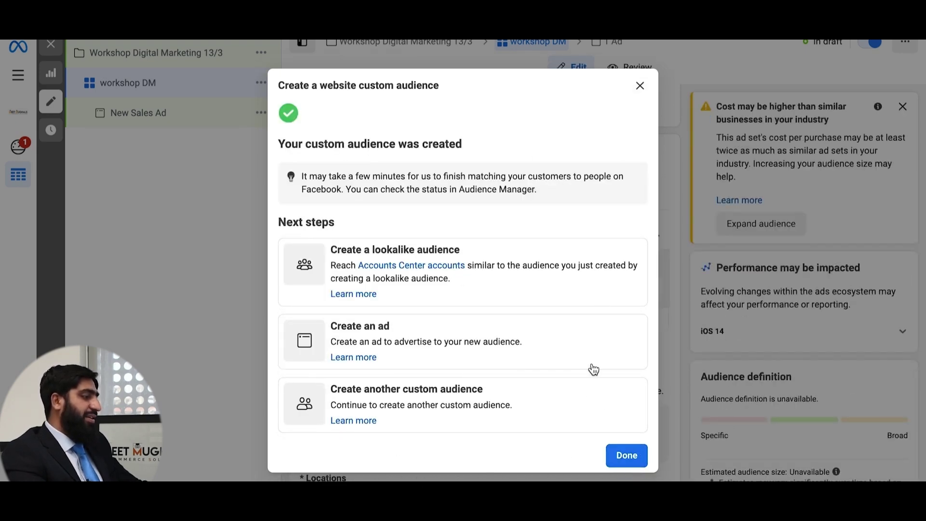
- Finish the Web visitior audience and start a new lookalike audience
left_click(627, 455)
left_click(642, 240)
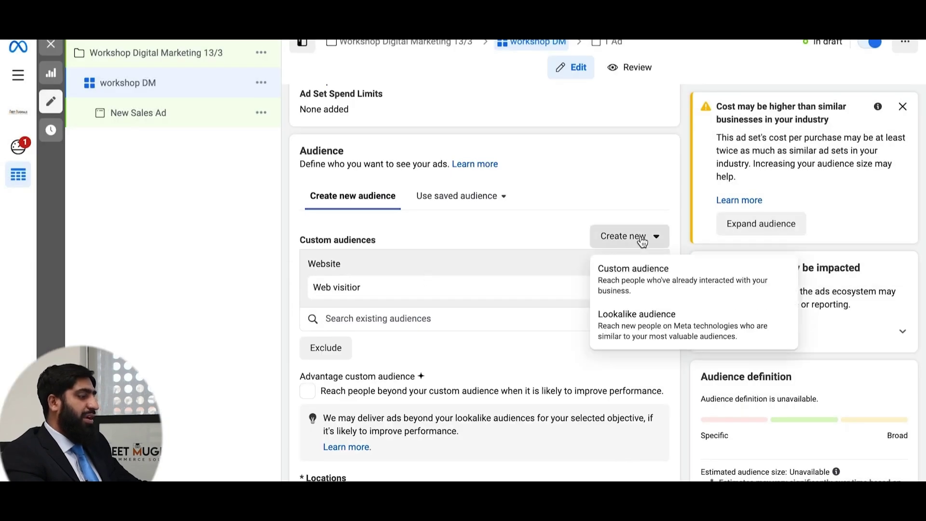
left_click(657, 337)
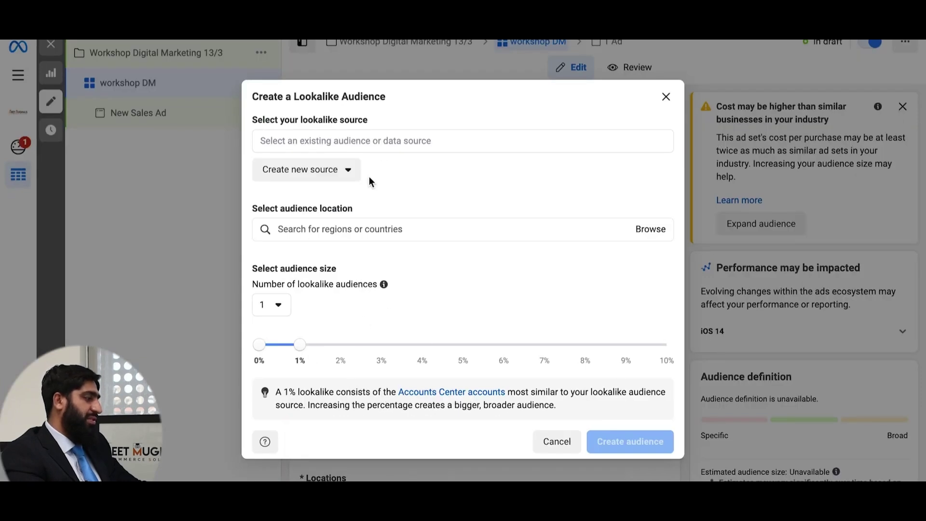
- Create a Video engagement custom audience as the lookalike's new source
left_click(348, 177)
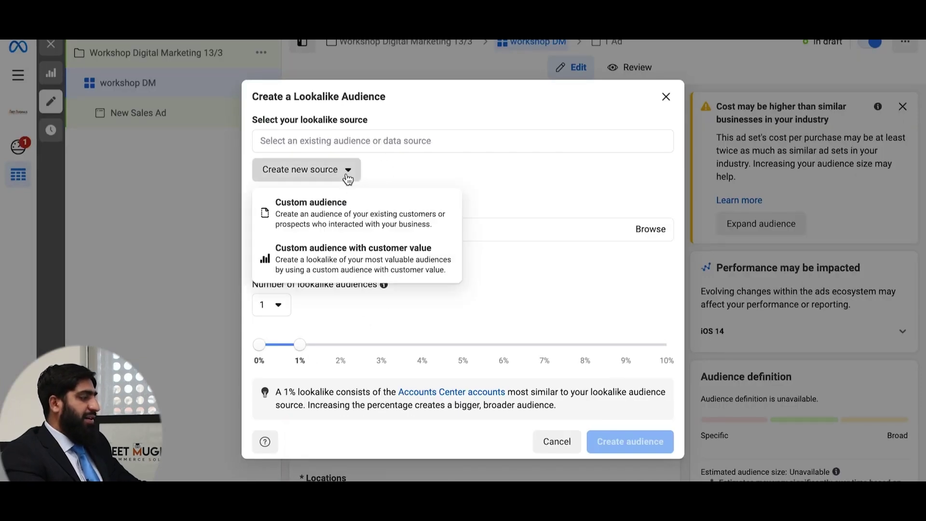
left_click(350, 220)
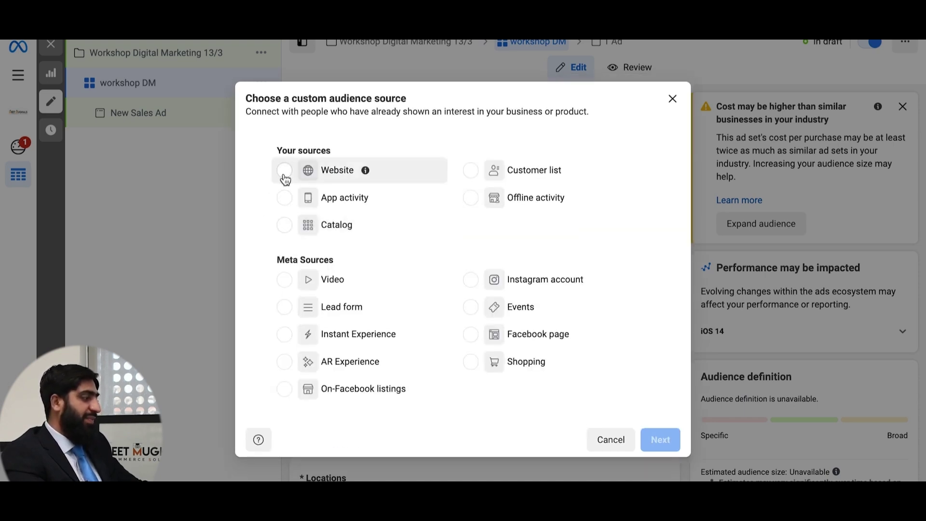
left_click(284, 287)
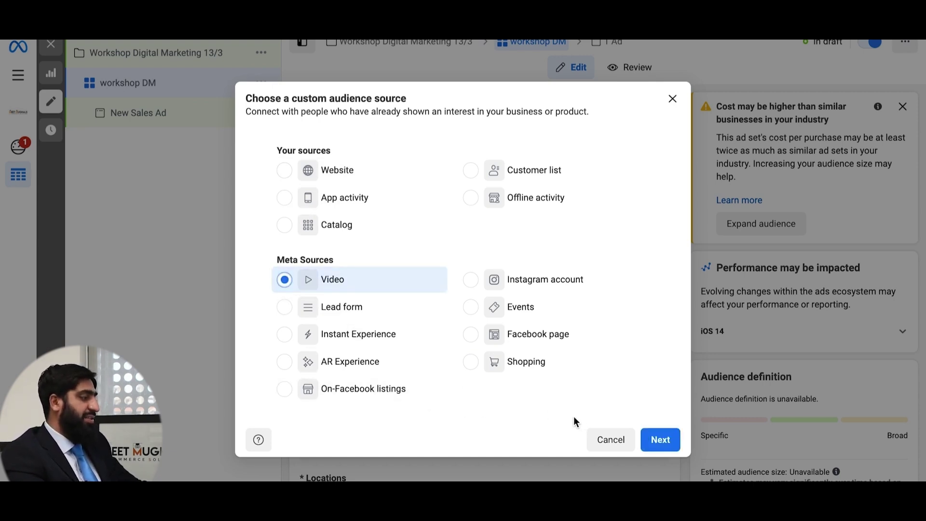
left_click(660, 440)
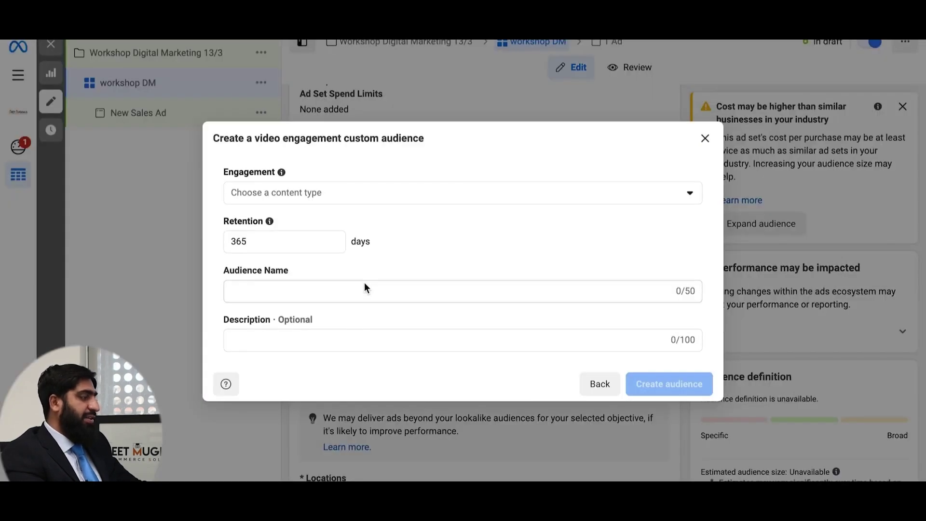
- Target people who watched 75% of the video over 365 days, named 'video audiance'
left_click(300, 199)
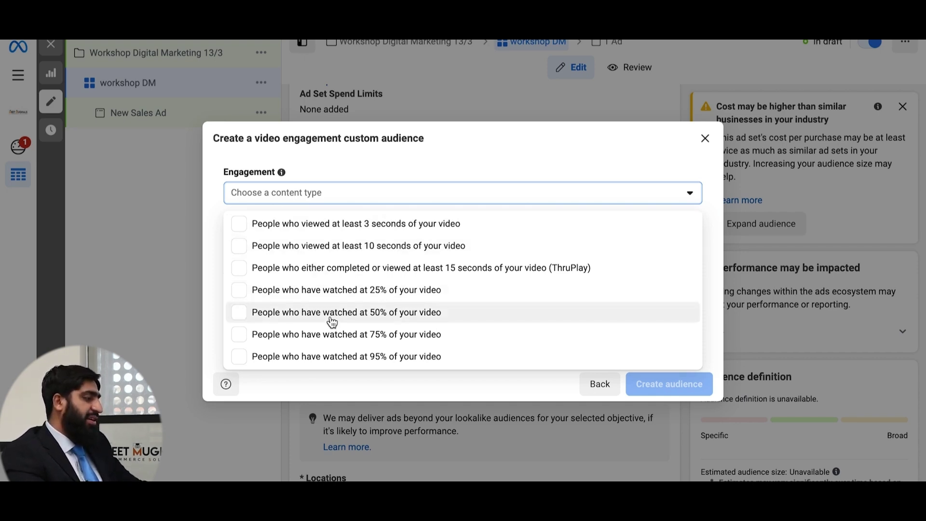
left_click(332, 336)
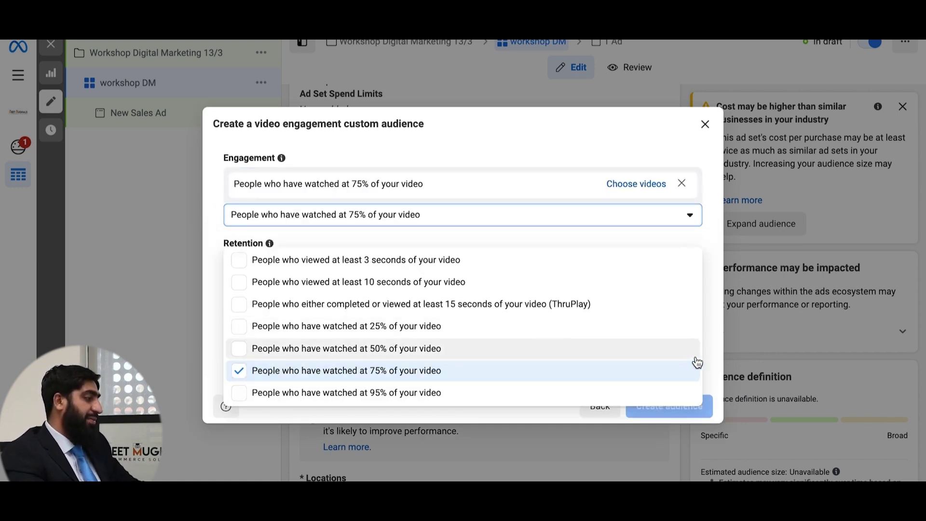
left_click(716, 354)
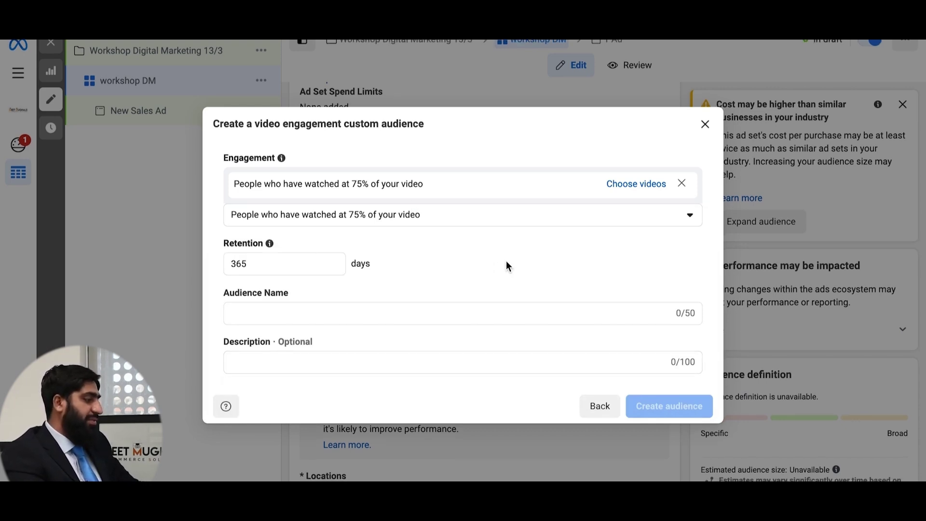
left_click(364, 313)
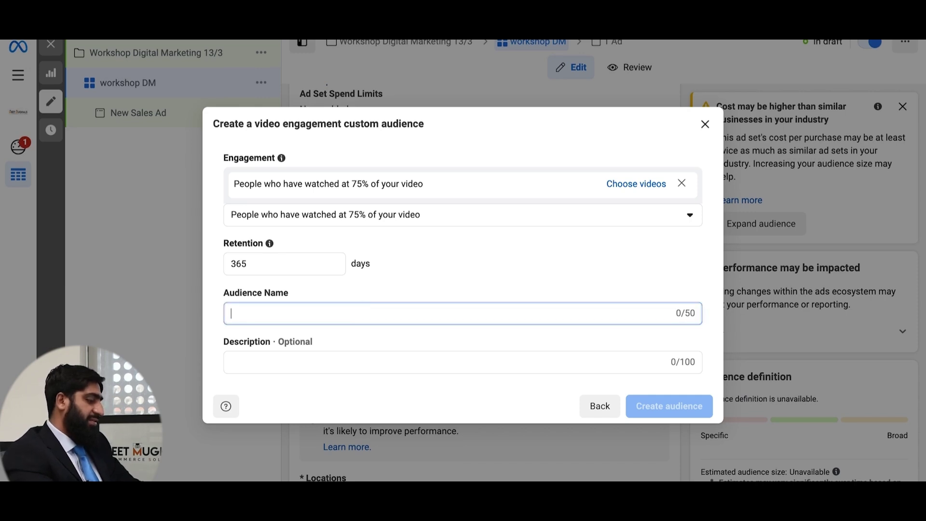
type("video audiance")
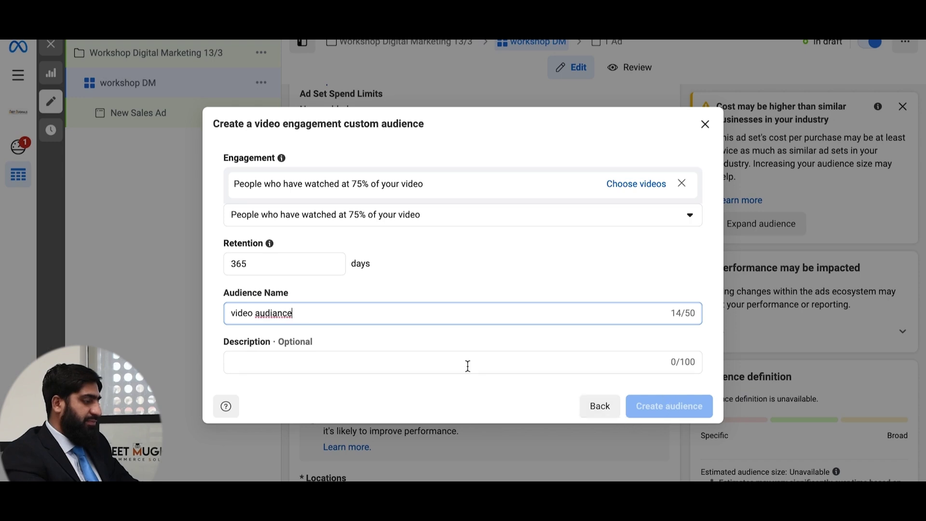
left_click(452, 360)
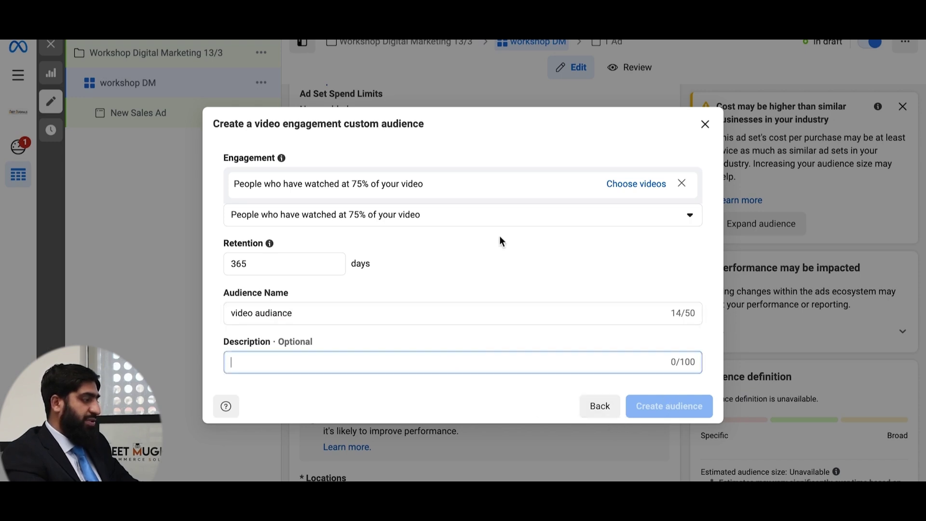
left_click(646, 188)
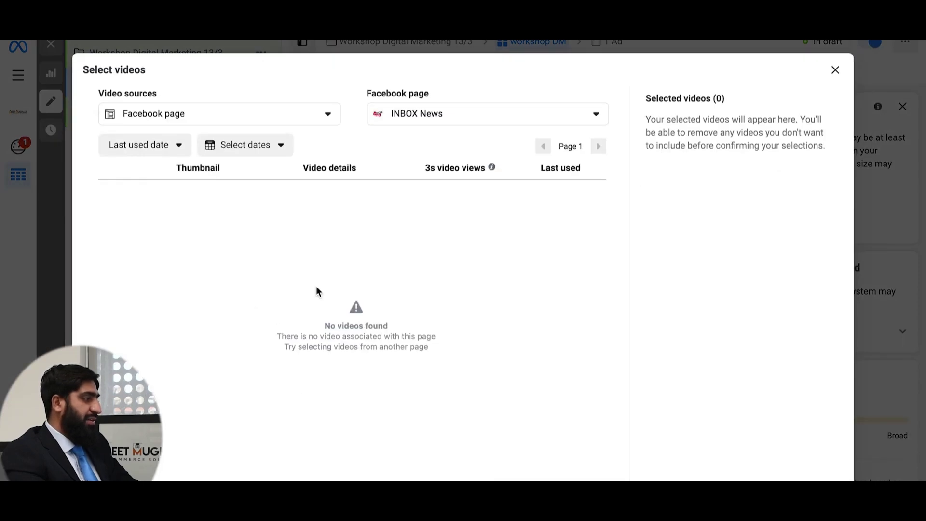
- Choose the Meet Mughals page as the source of videos
left_click(589, 124)
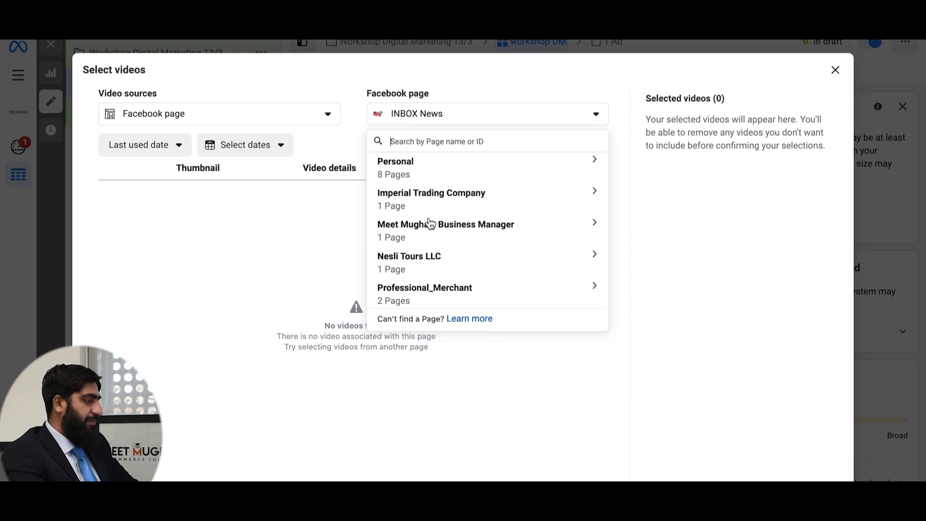
scroll(429, 218, "down", 1)
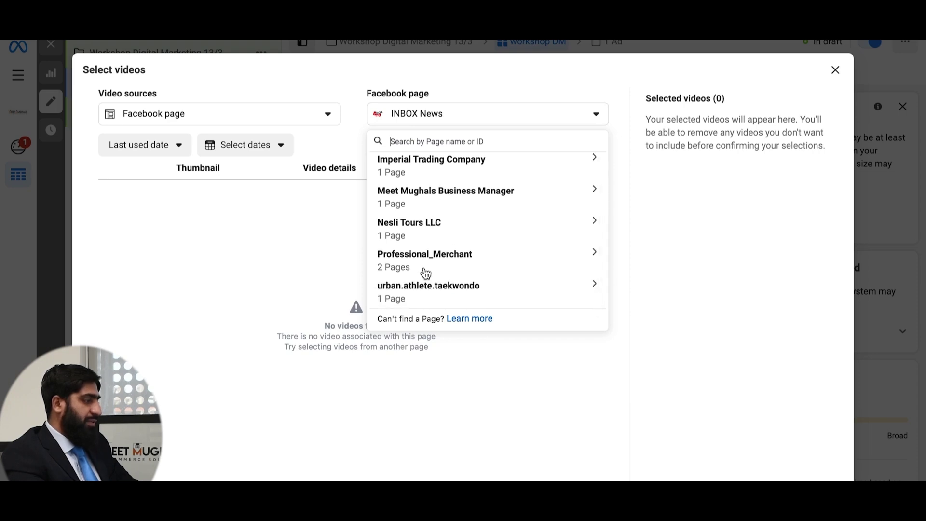
left_click(501, 191)
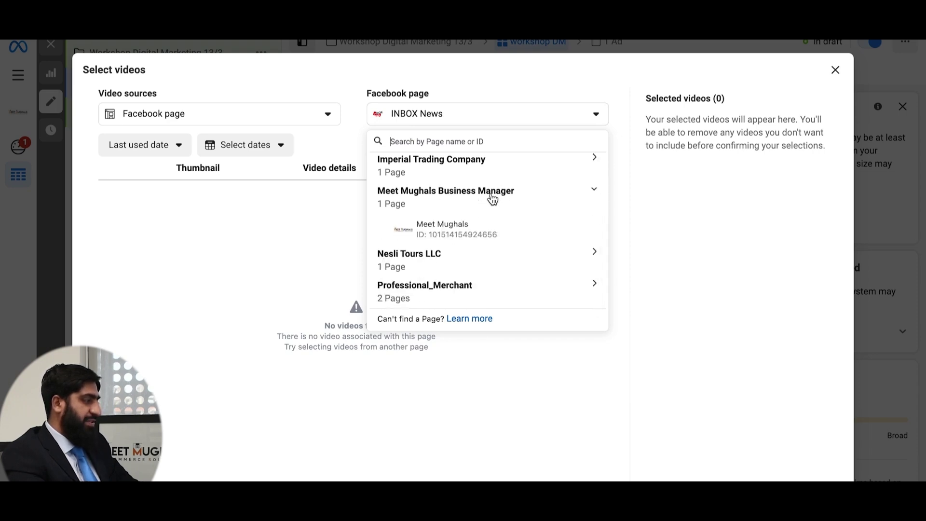
left_click(461, 226)
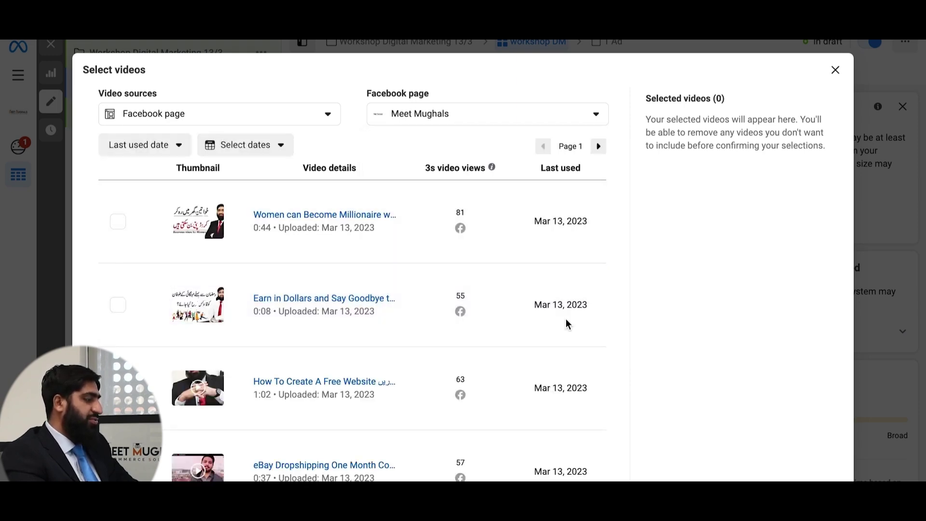
- Select the 'How To Create A Free Website' video and create the video audiance
scroll(370, 356, "down", 1)
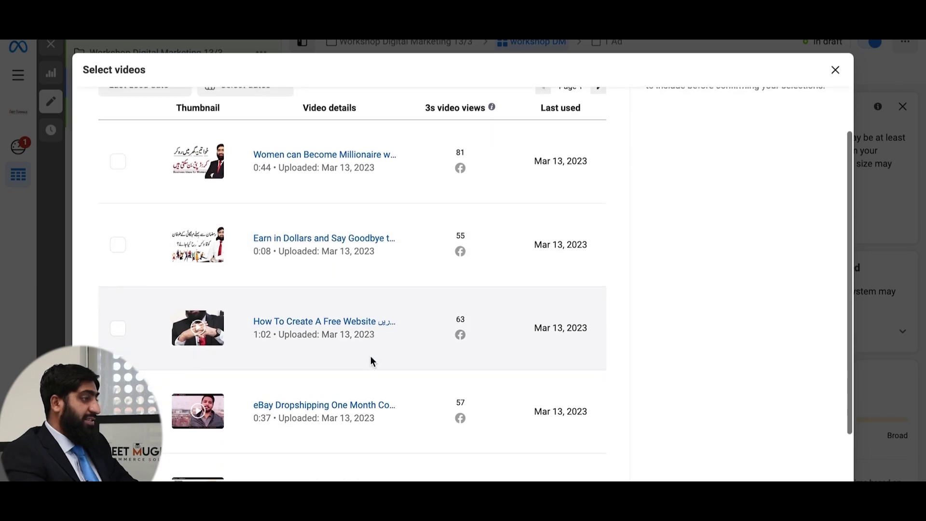
scroll(370, 356, "down", 1)
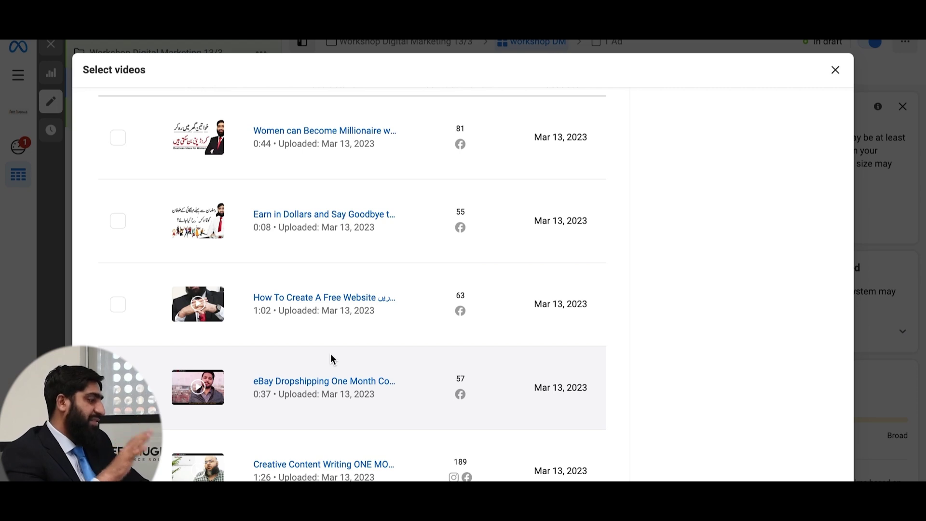
scroll(331, 355, "down", 2)
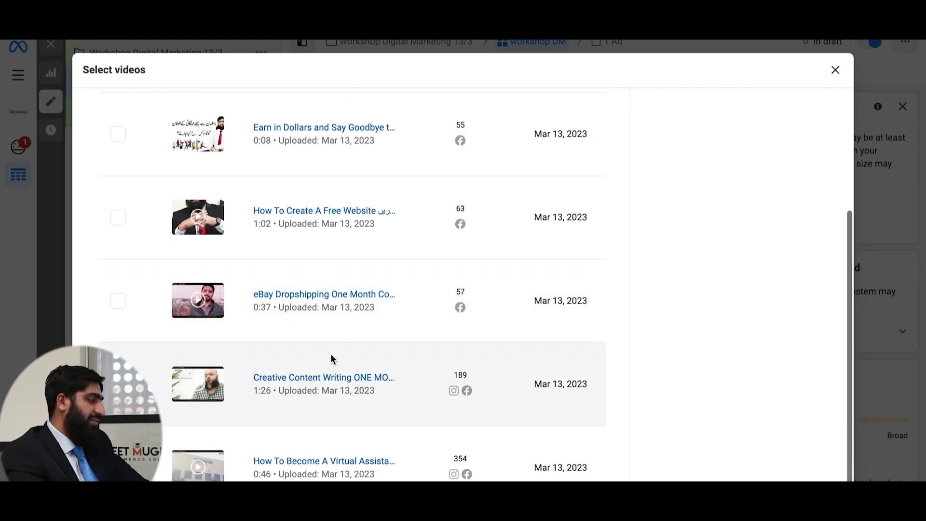
left_click(119, 219)
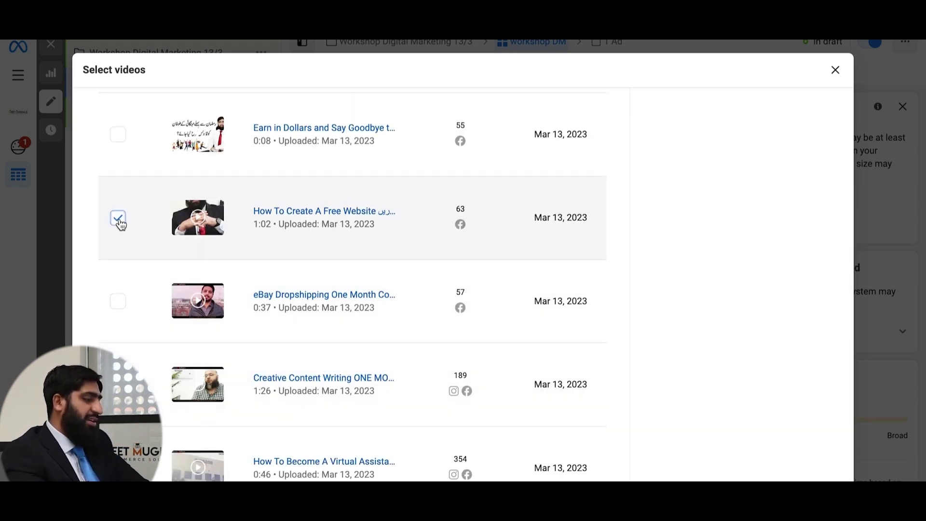
left_click(815, 478)
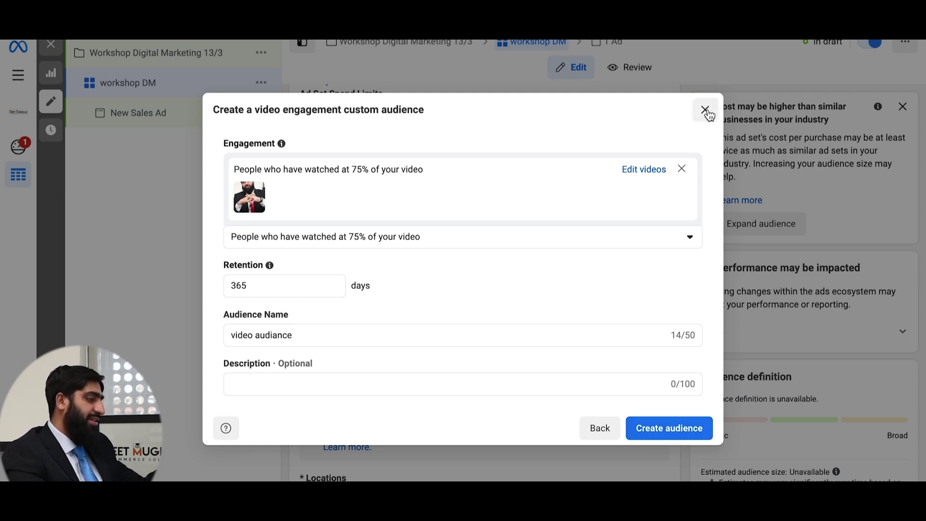
left_click(683, 430)
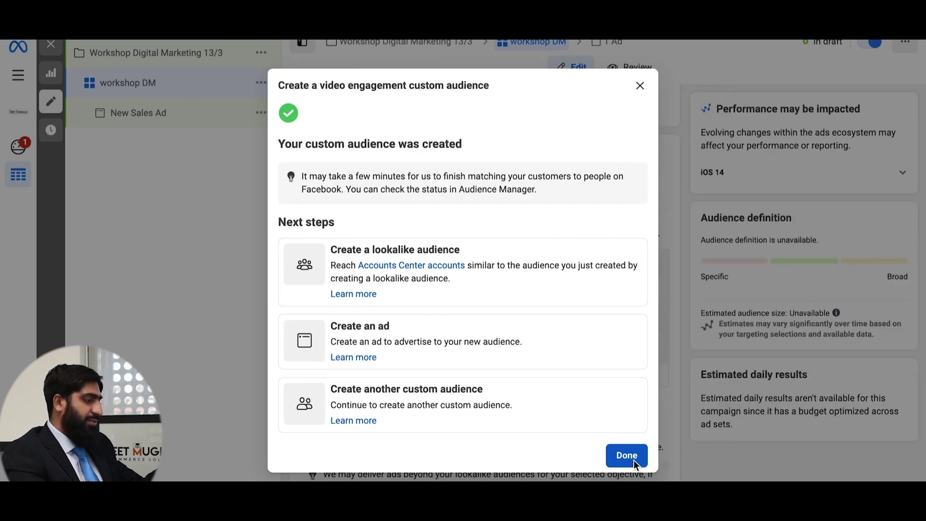
left_click(631, 455)
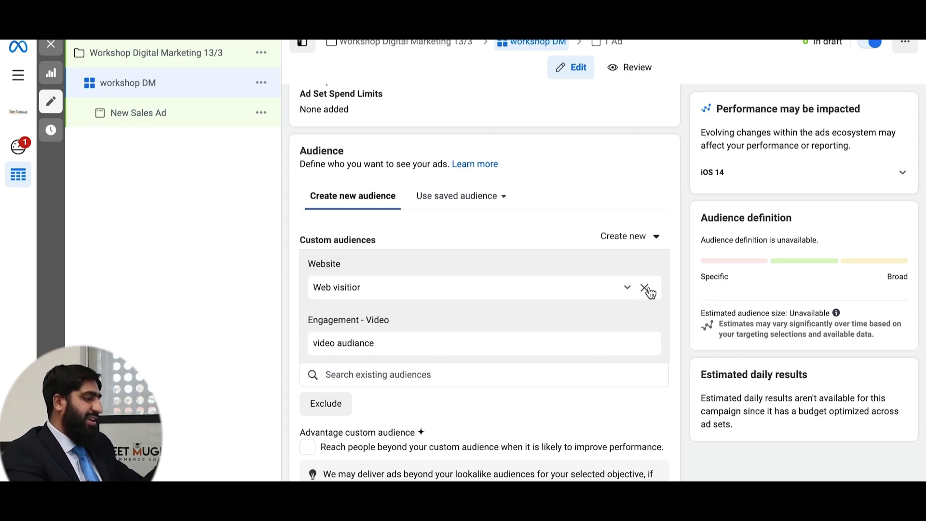
- Remove Web visitior and video audiance from the ad set's custom audiences
left_click(644, 288)
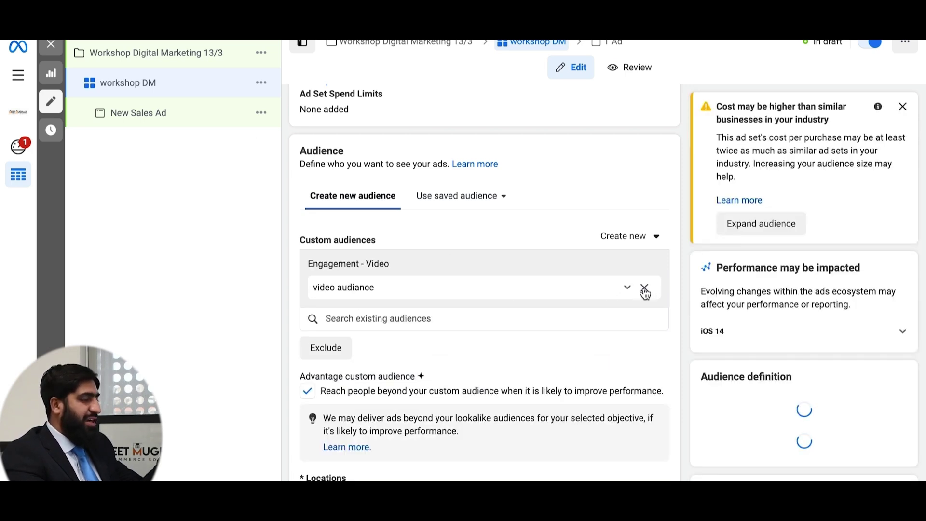
left_click(644, 288)
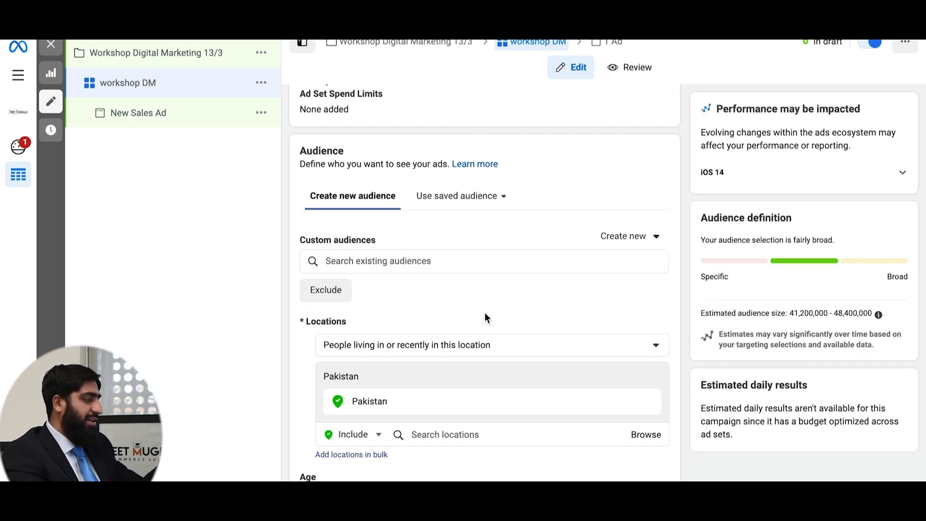
scroll(485, 313, "down", 2)
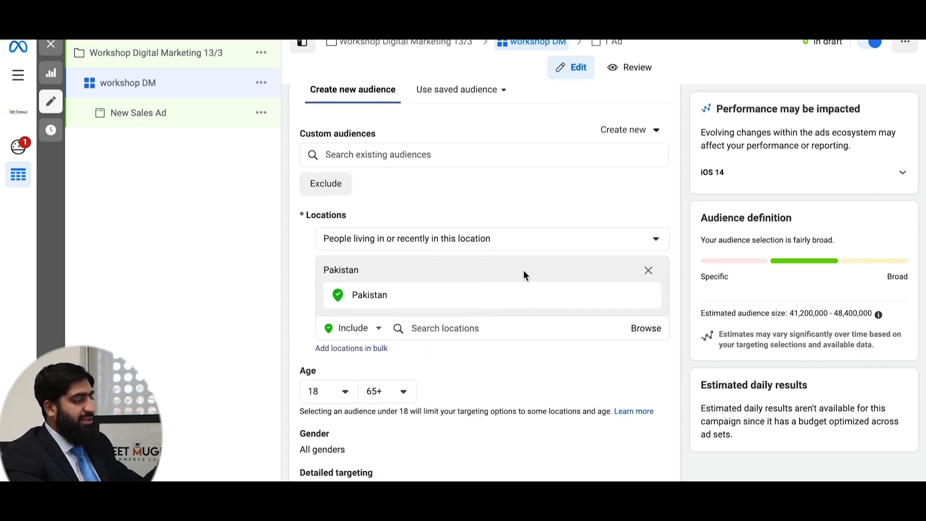
scroll(512, 181, "up", 1)
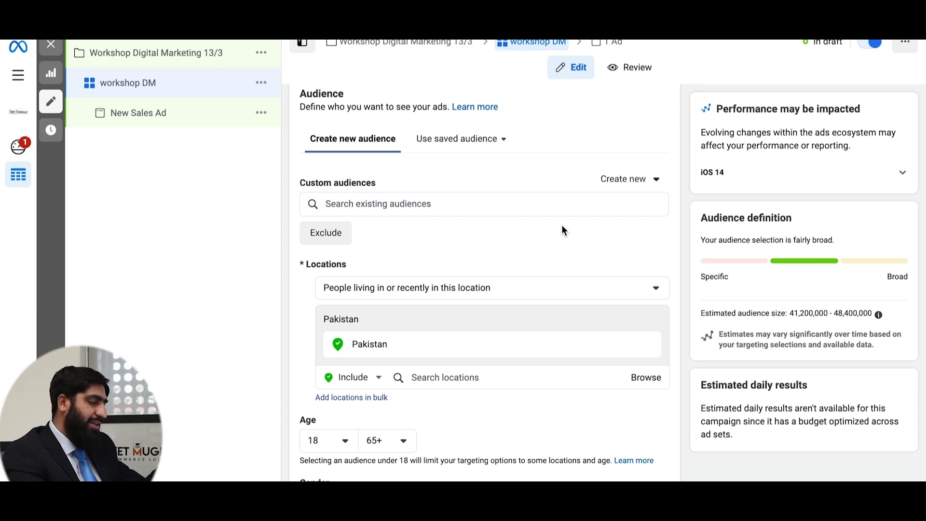
scroll(563, 231, "down", 2)
scroll(563, 231, "up", 1)
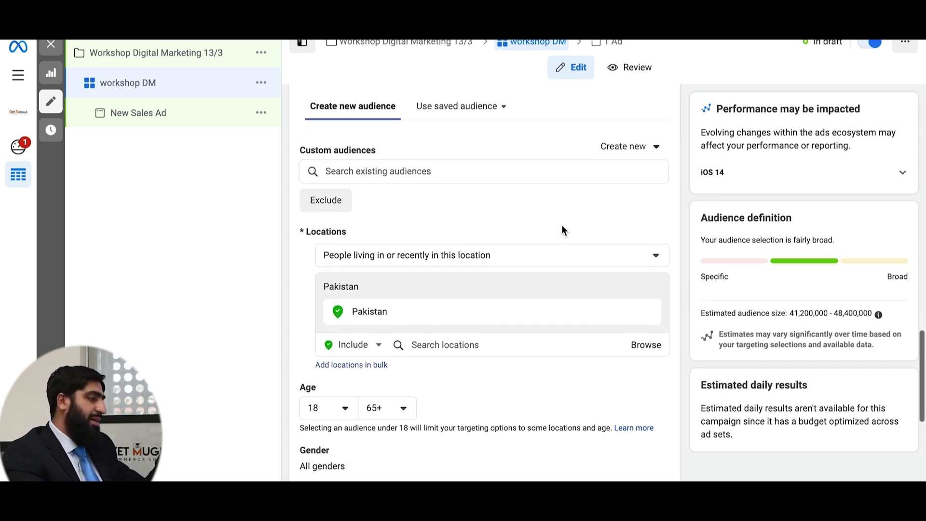
scroll(562, 227, "up", 1)
scroll(562, 227, "up", 1)
scroll(563, 226, "down", 1)
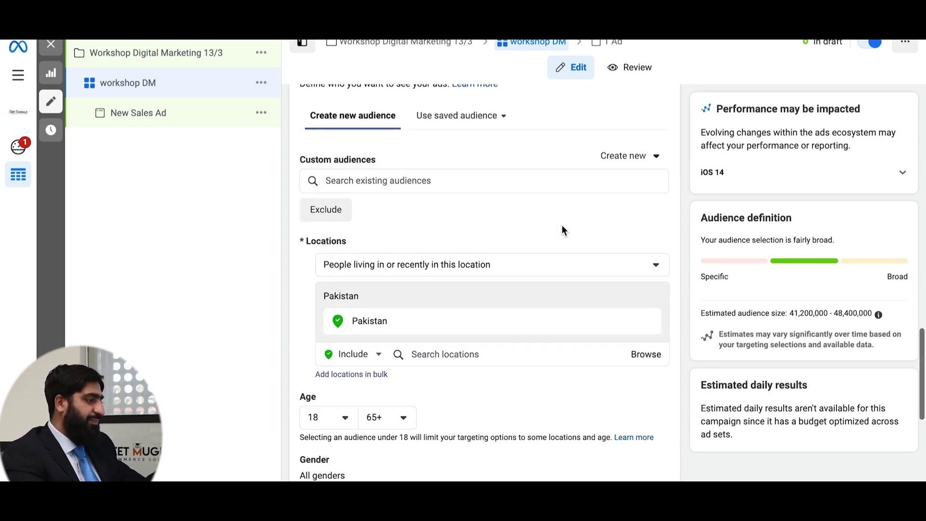
scroll(561, 227, "down", 2)
- Replace Pakistan with Canada as the ad set's target location
left_click(527, 202)
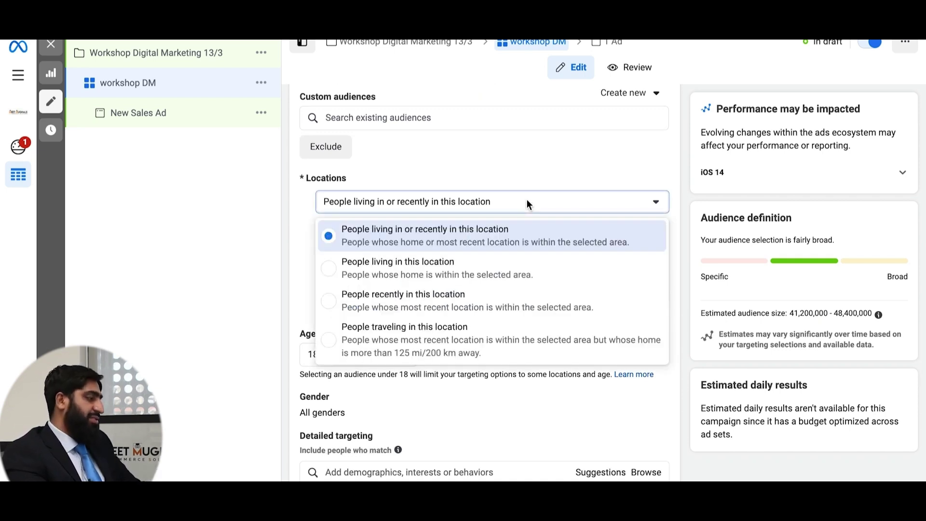
left_click(534, 174)
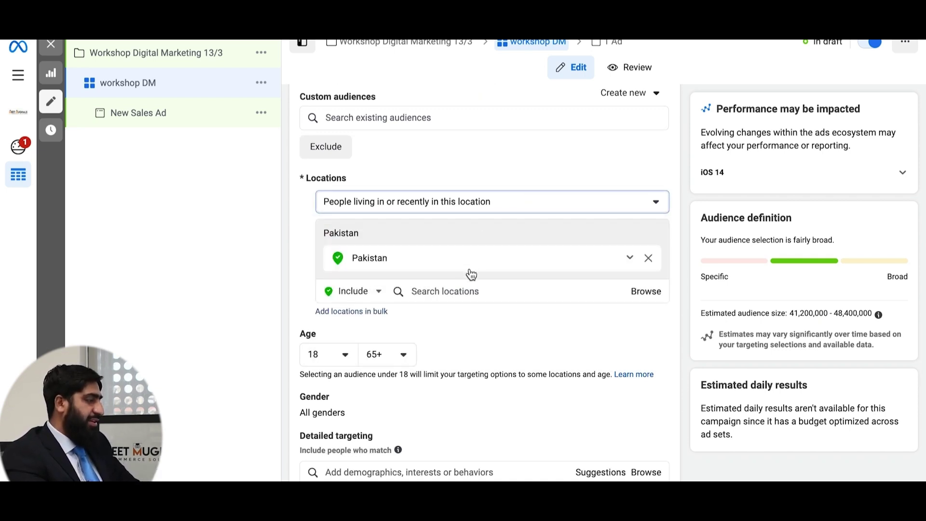
left_click(441, 292)
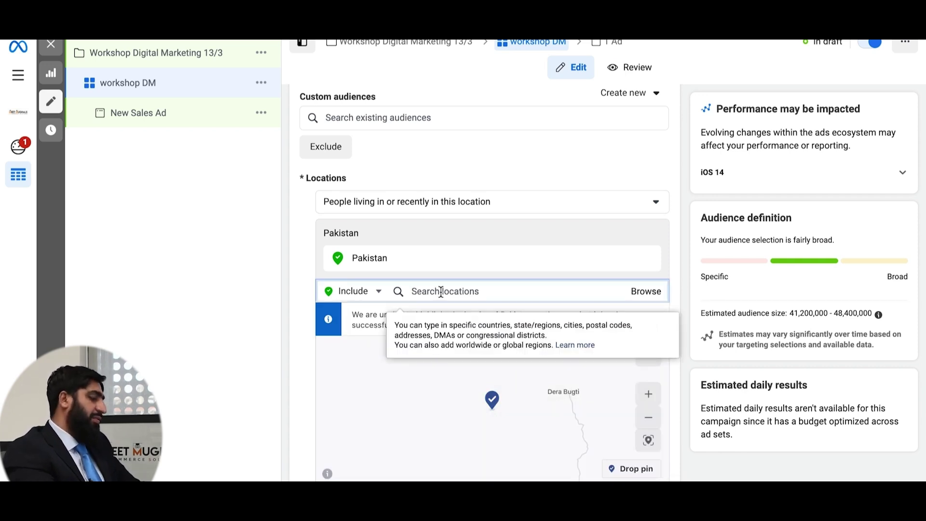
left_click(395, 262)
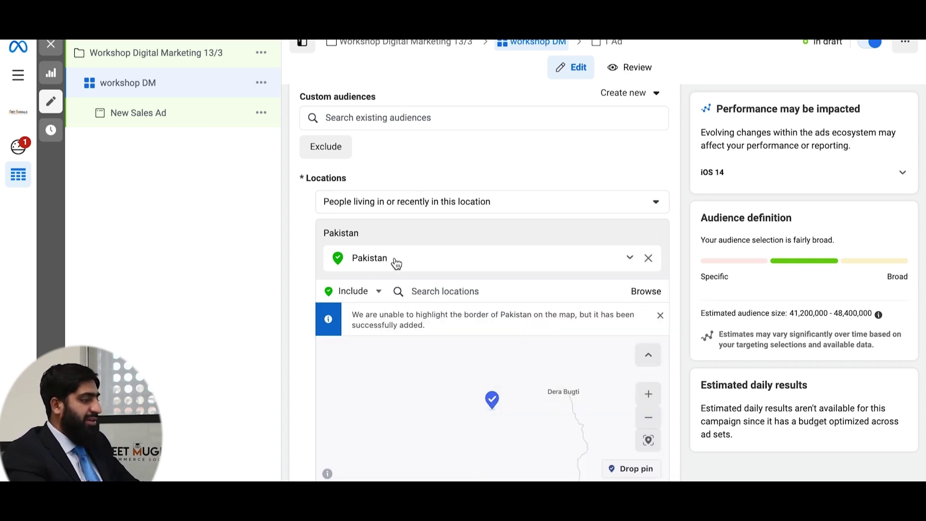
left_click(423, 288)
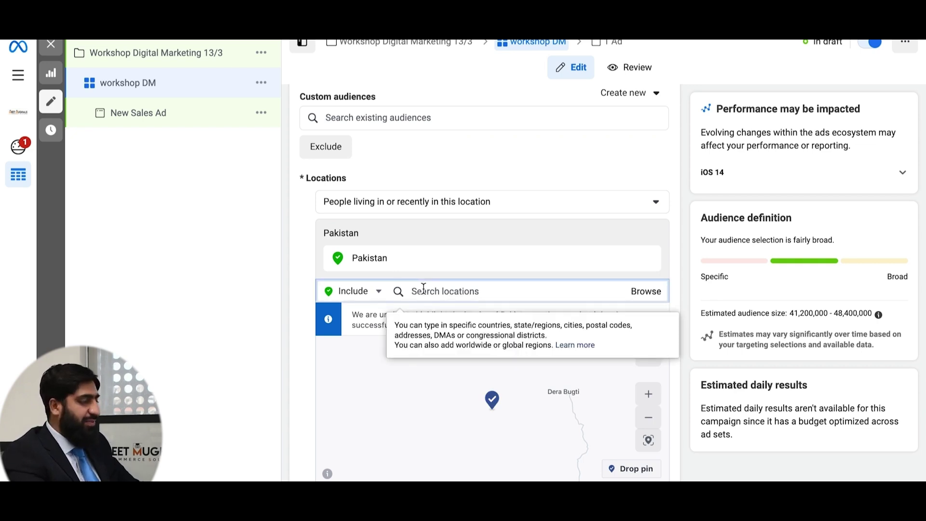
type("canada")
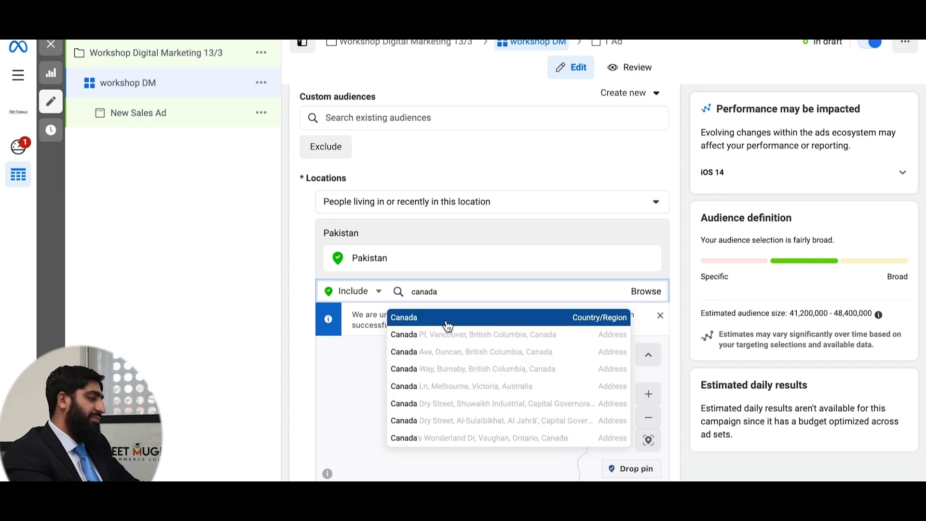
left_click(445, 319)
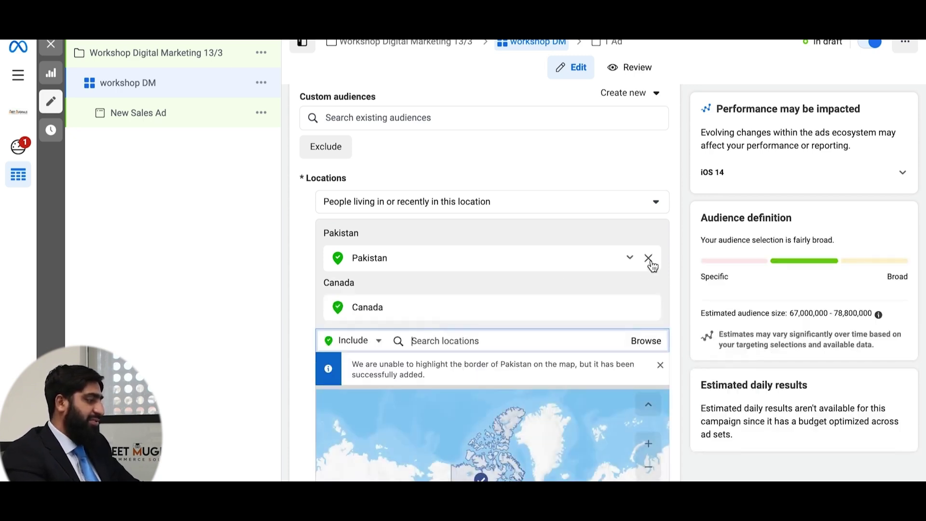
left_click(649, 259)
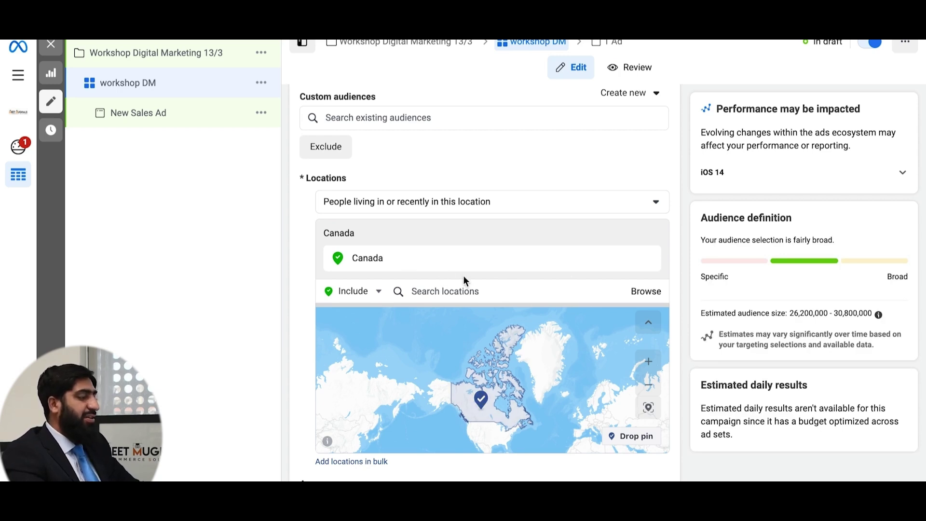
scroll(463, 280, "down", 2)
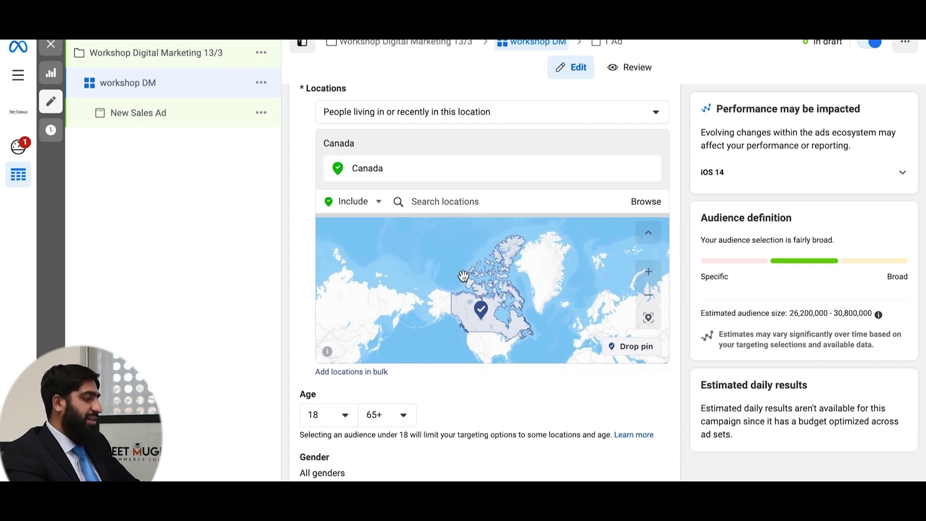
- Set the age range to 25–55 and keep gender at All
scroll(350, 410, "down", 1)
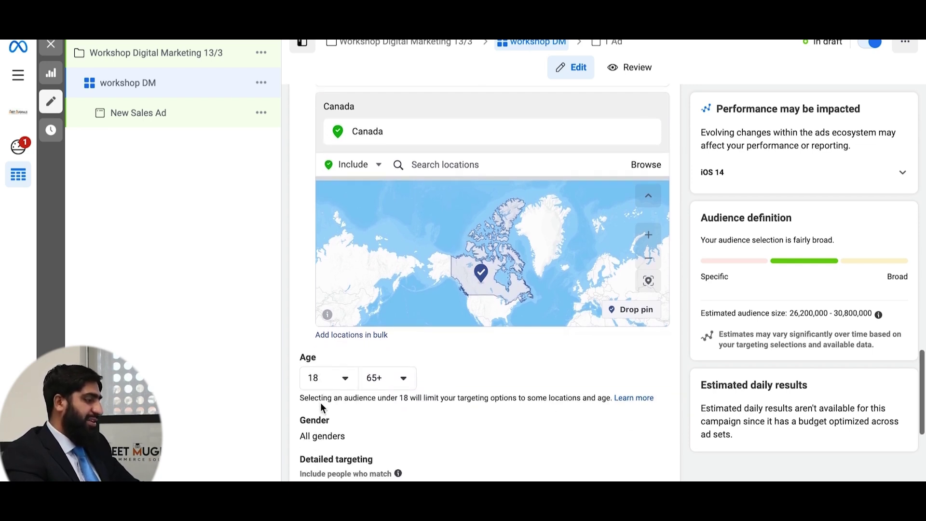
left_click(346, 379)
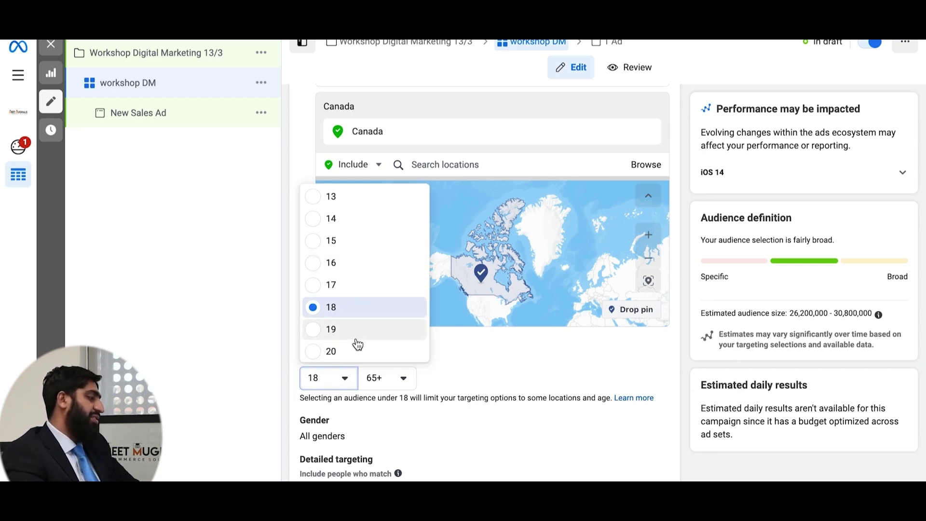
scroll(357, 343, "down", 5)
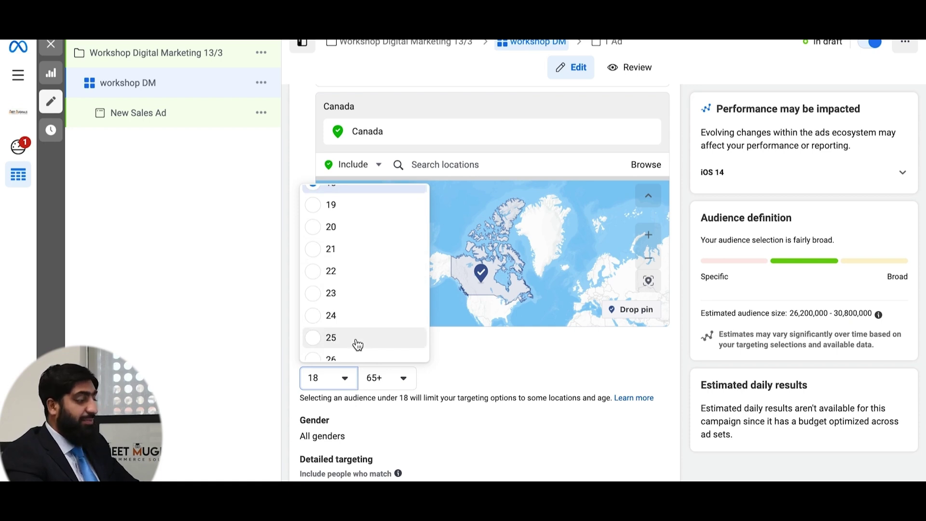
left_click(316, 340)
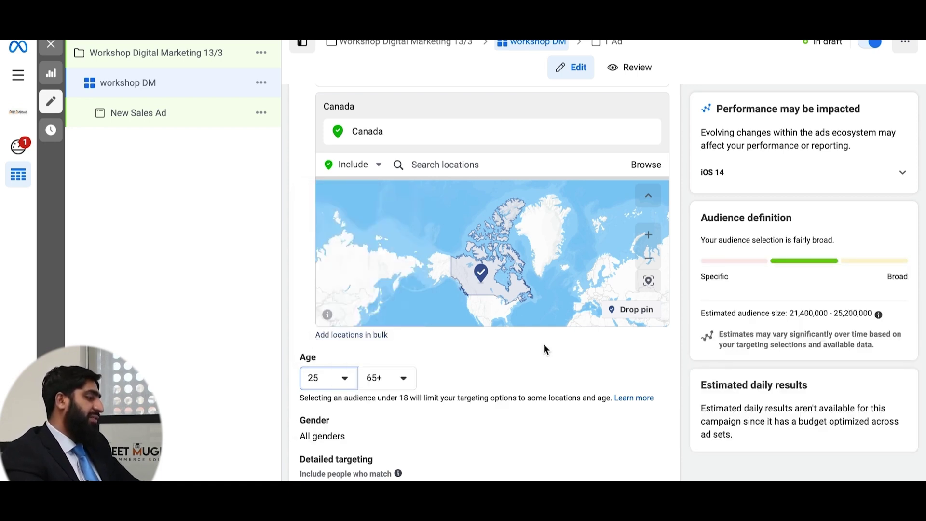
left_click(403, 381)
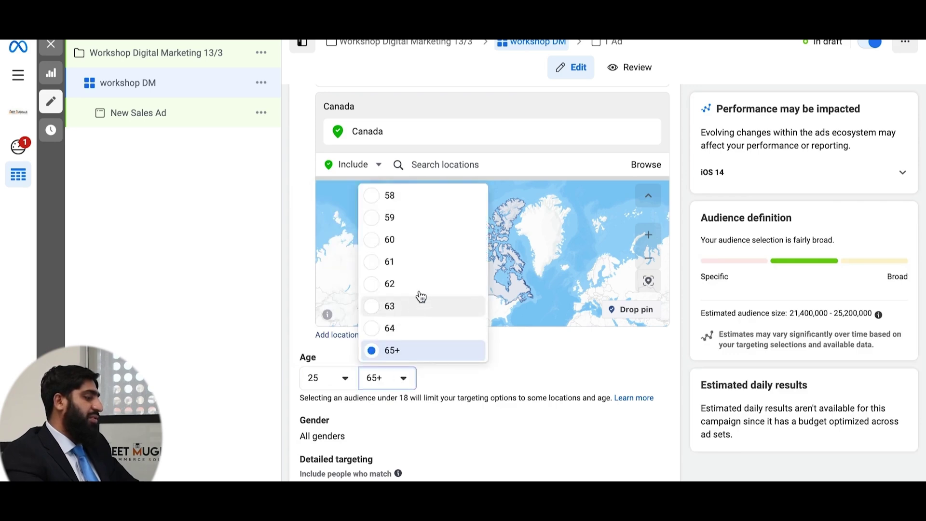
scroll(436, 244, "up", 2)
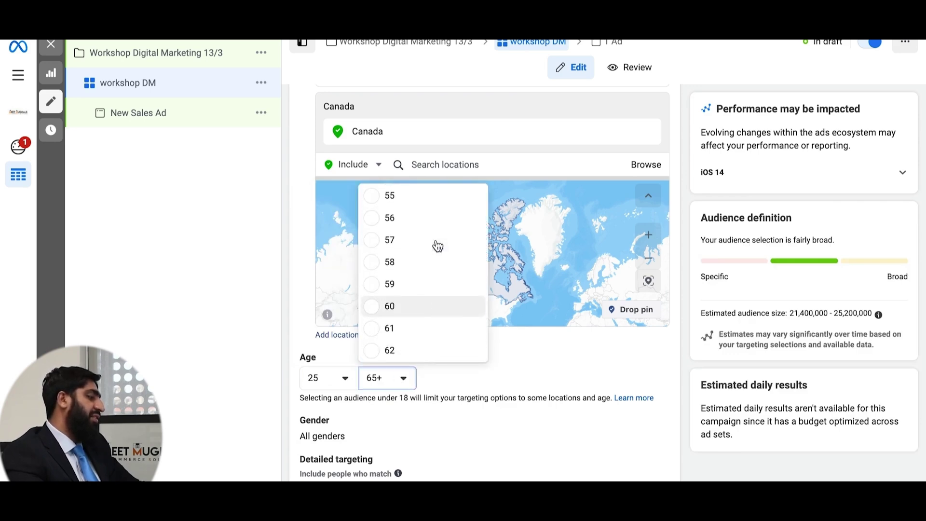
left_click(453, 205)
scroll(524, 372, "down", 2)
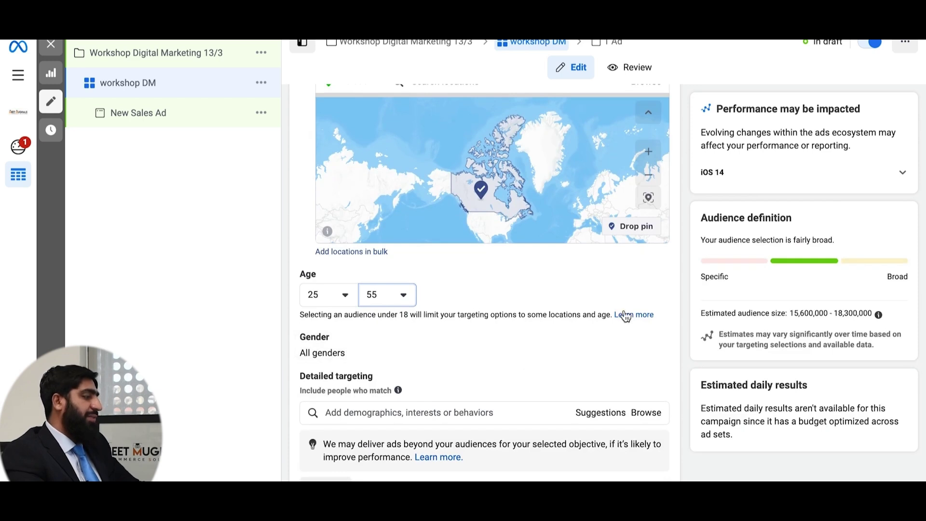
left_click(654, 337)
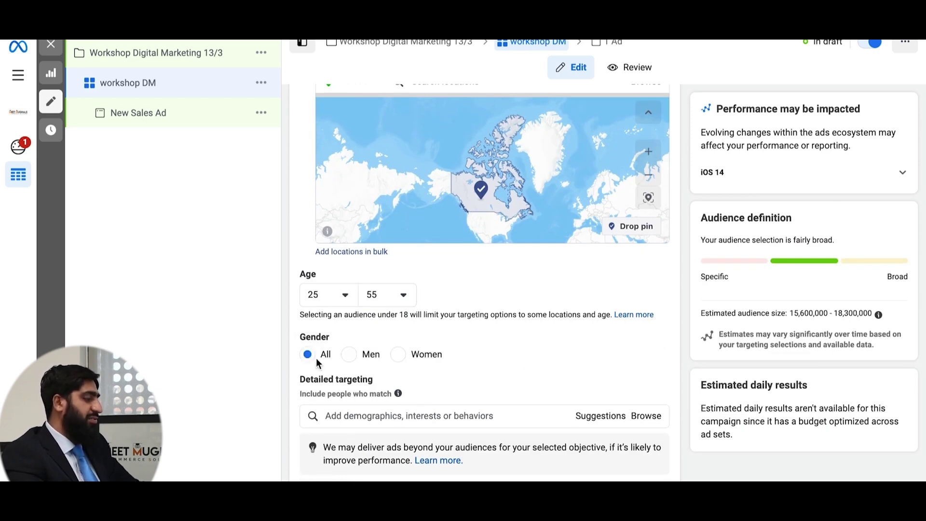
scroll(527, 348, "down", 2)
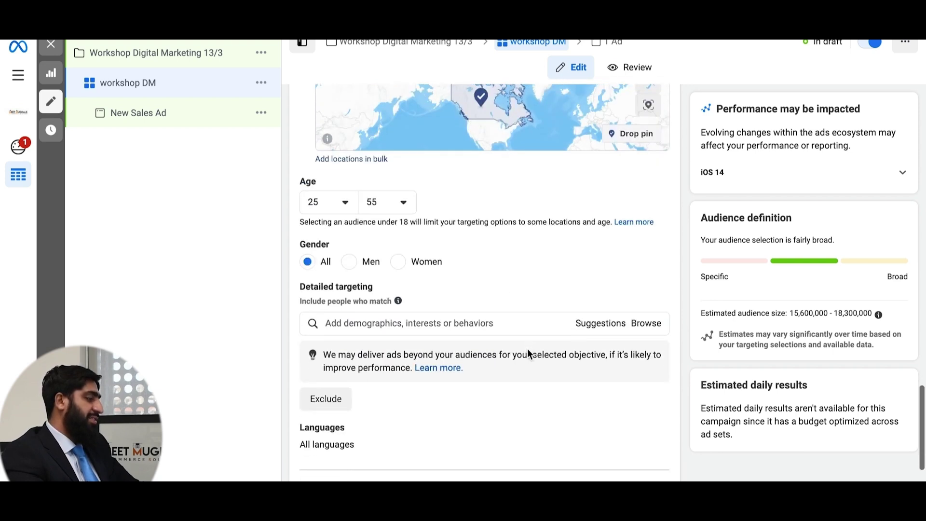
- Search 'parent' and add the Parent interest to detailed targeting
left_click(383, 317)
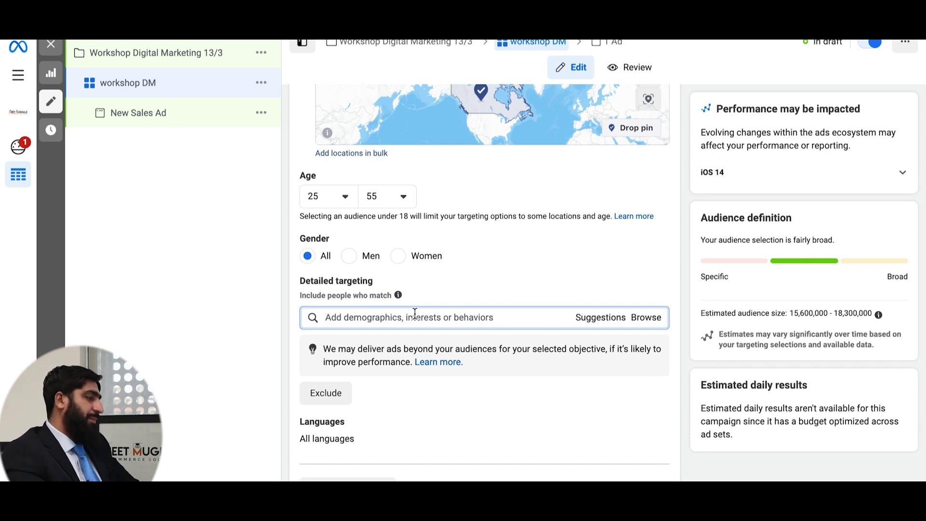
type("parent")
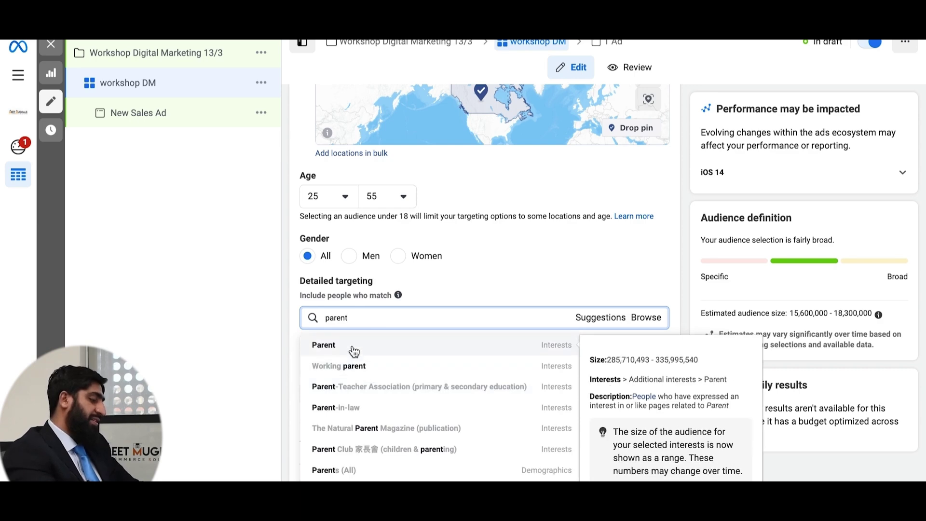
left_click(353, 346)
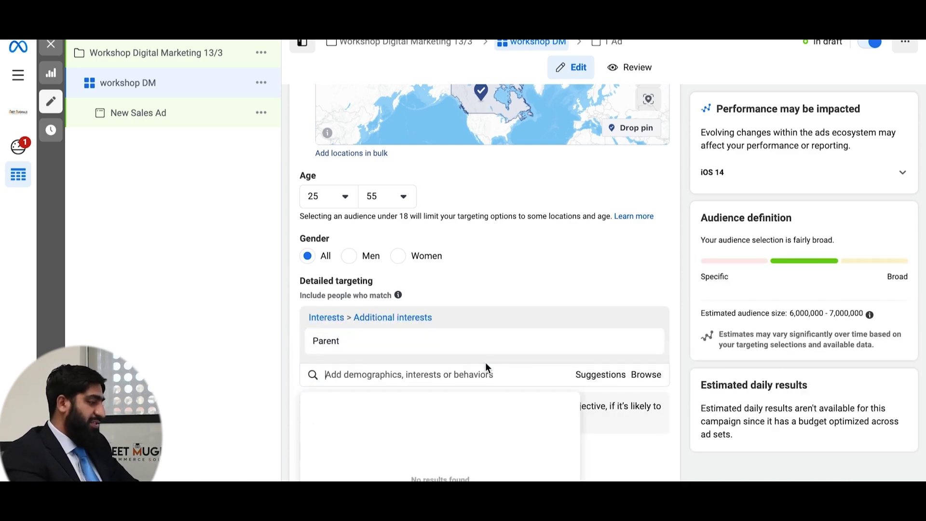
scroll(561, 331, "down", 2)
mouse_move(370, 239)
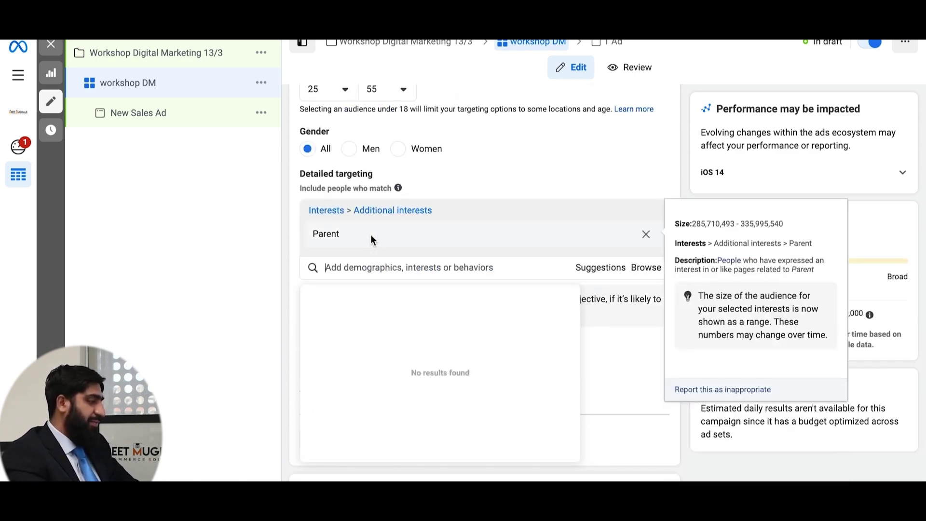
left_click(479, 270)
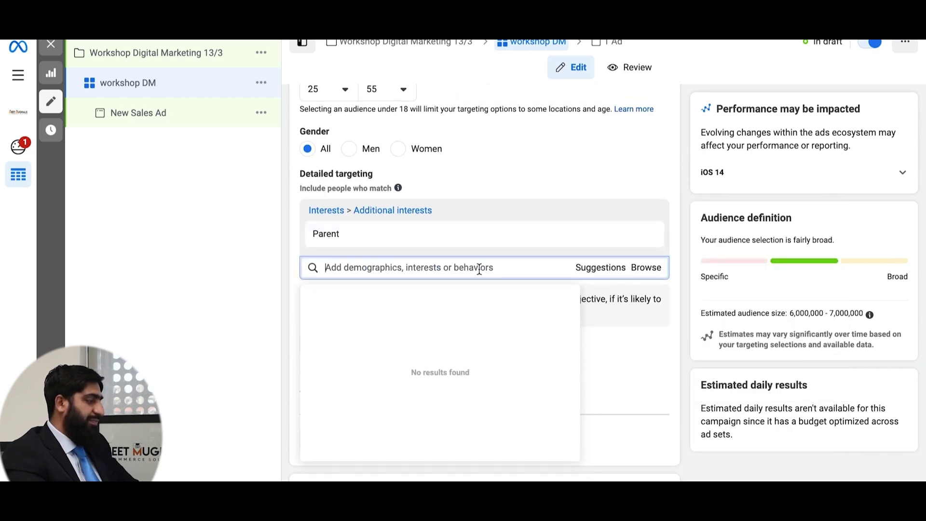
scroll(427, 241, "up", 3)
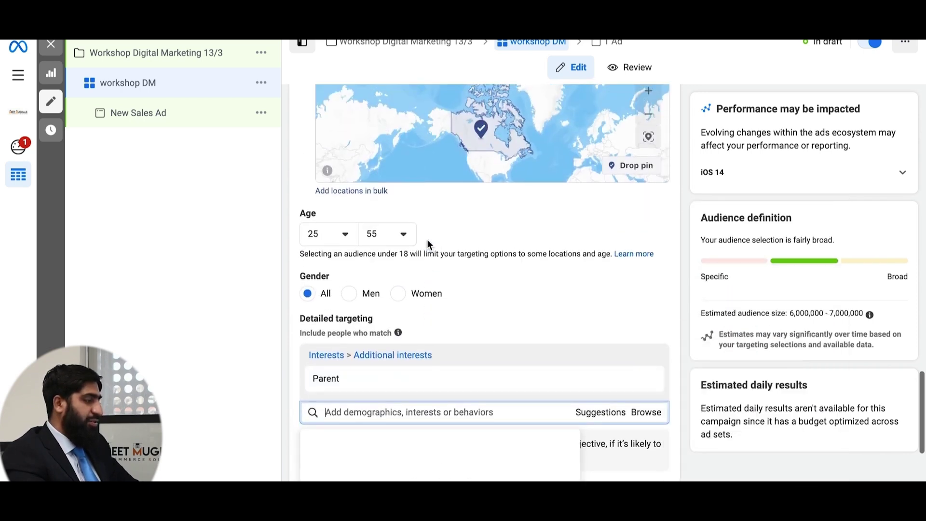
- Show the suggested detailed targeting options
scroll(399, 279, "up", 3)
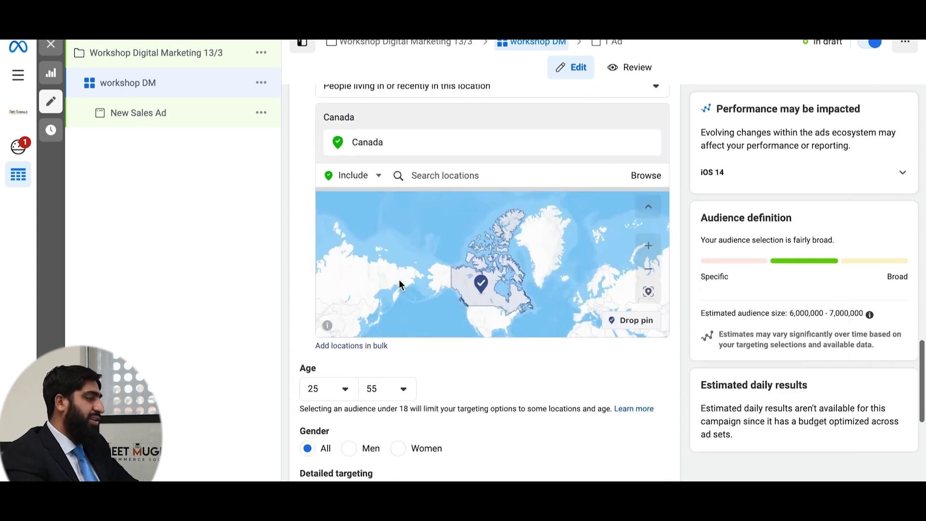
scroll(506, 420, "down", 1)
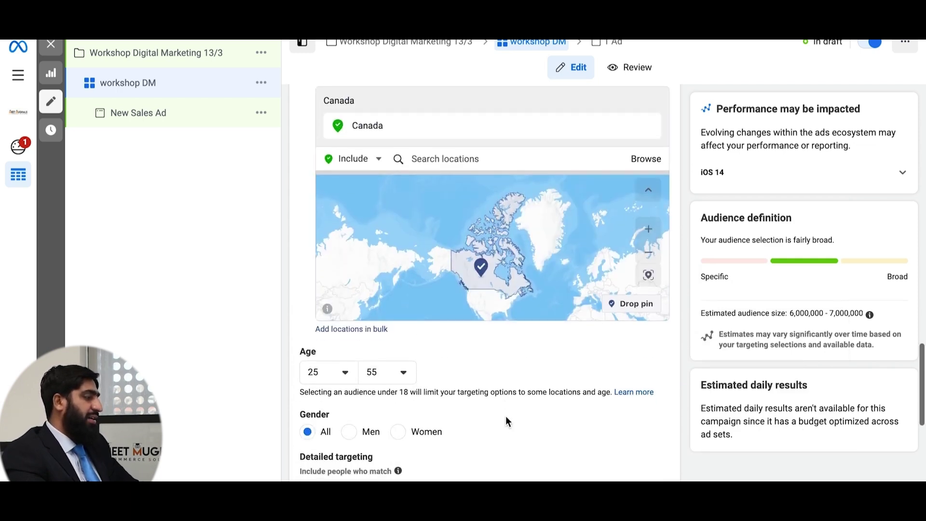
scroll(505, 421, "down", 1)
mouse_move(353, 448)
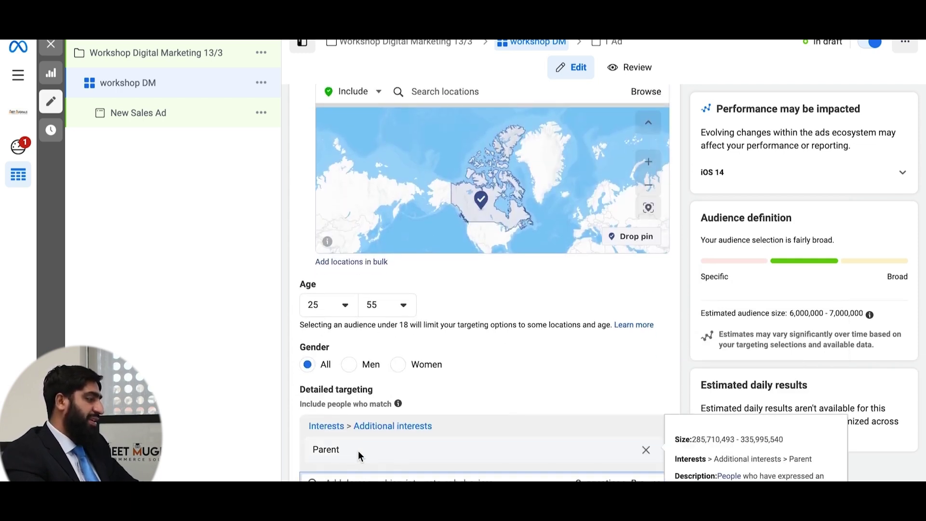
scroll(358, 450, "down", 2)
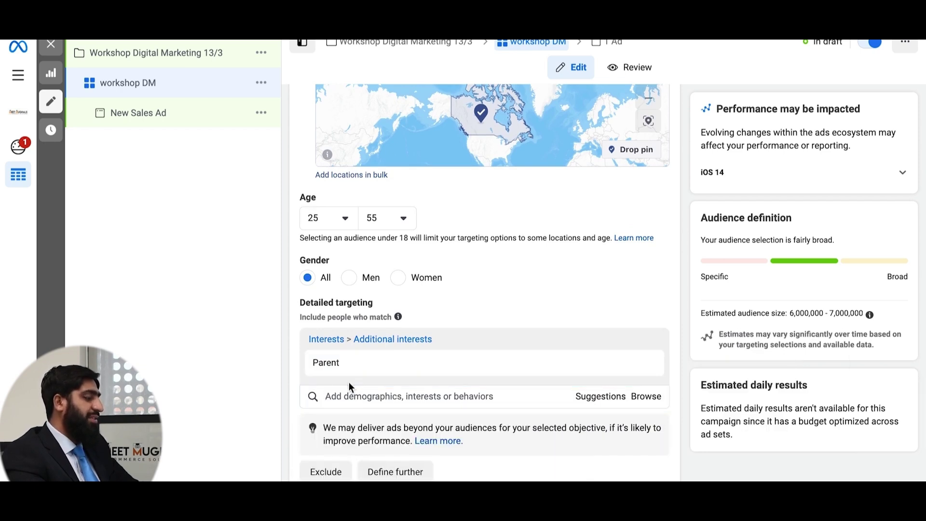
left_click(600, 402)
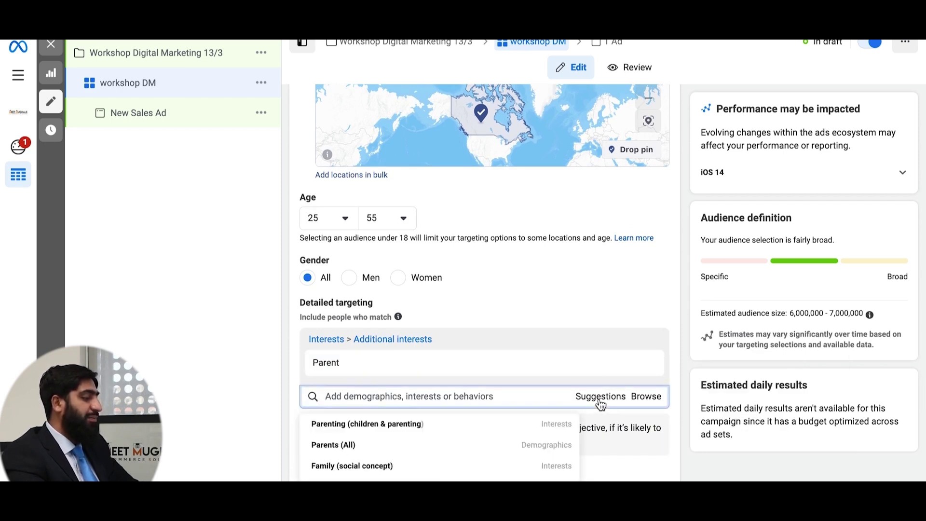
- Remove the Parent interest from detailed targeting
scroll(600, 404, "down", 2)
mouse_move(459, 396)
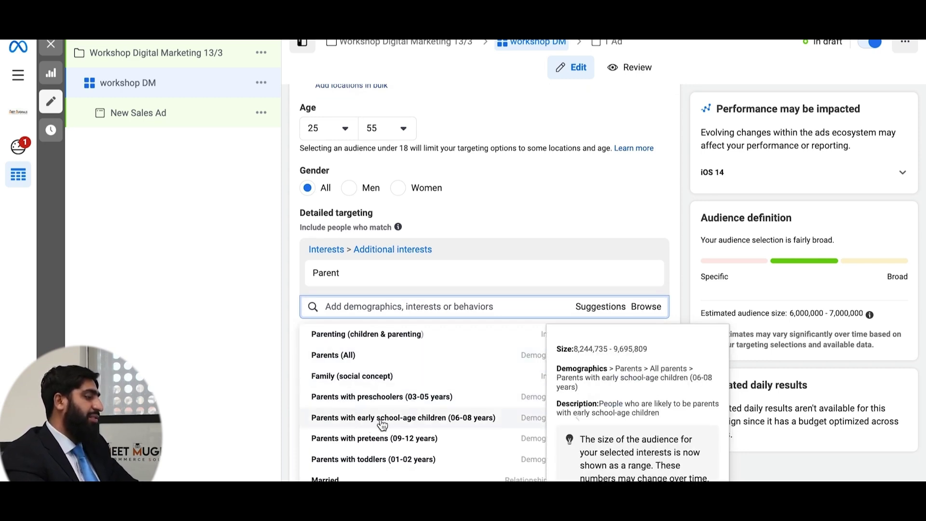
scroll(383, 450, "down", 1)
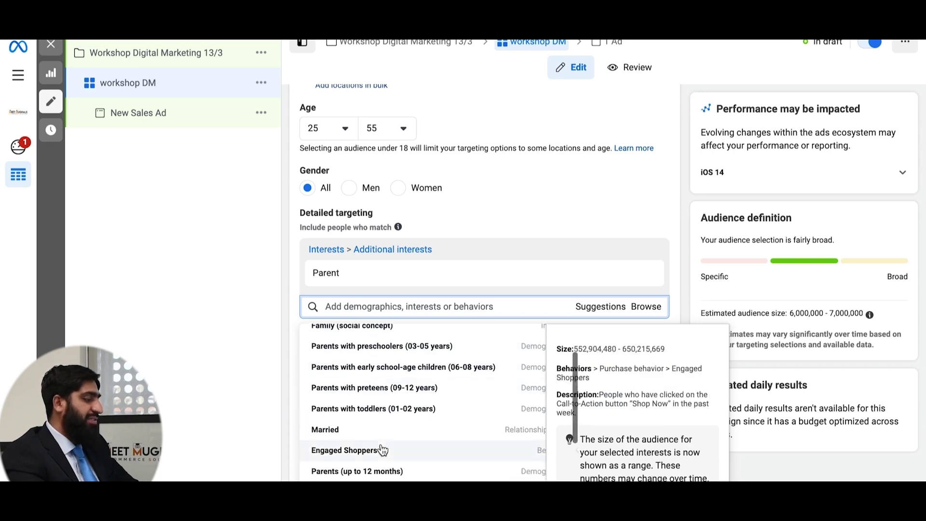
scroll(466, 360, "up", 1)
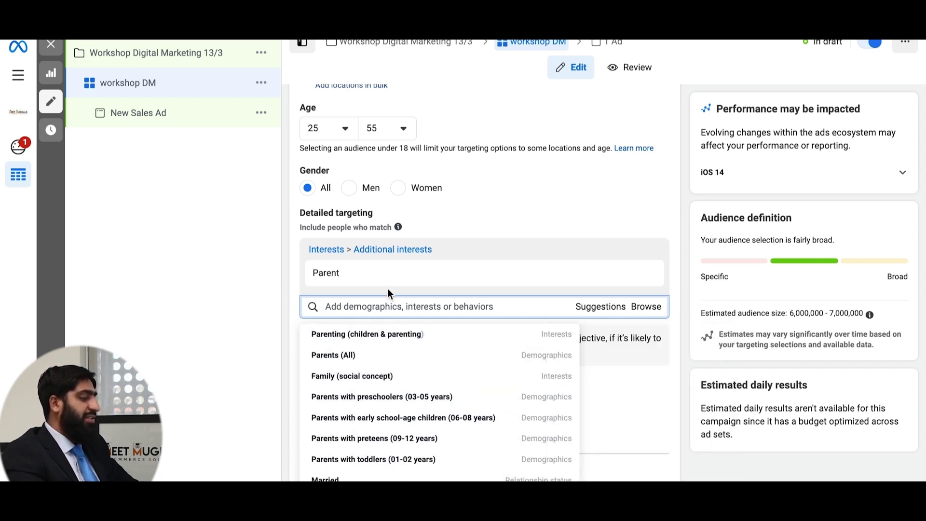
mouse_move(381, 280)
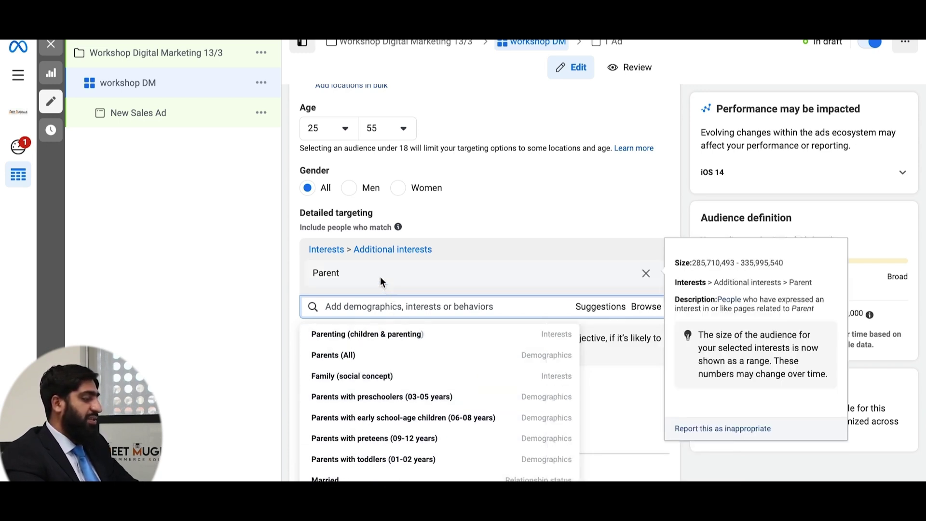
left_click(646, 272)
- Close the targeting suggestions, leaving the Canada, ages 25–55 audience without detailed targeting
left_click(661, 222)
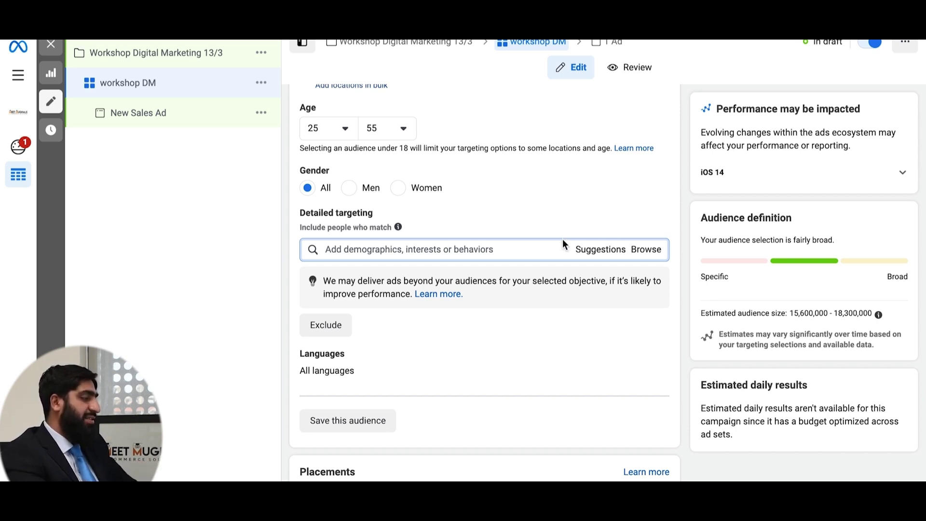
- Search 'engaged shop', add Engaged Shoppers under Behaviors, then remove it again
left_click(510, 250)
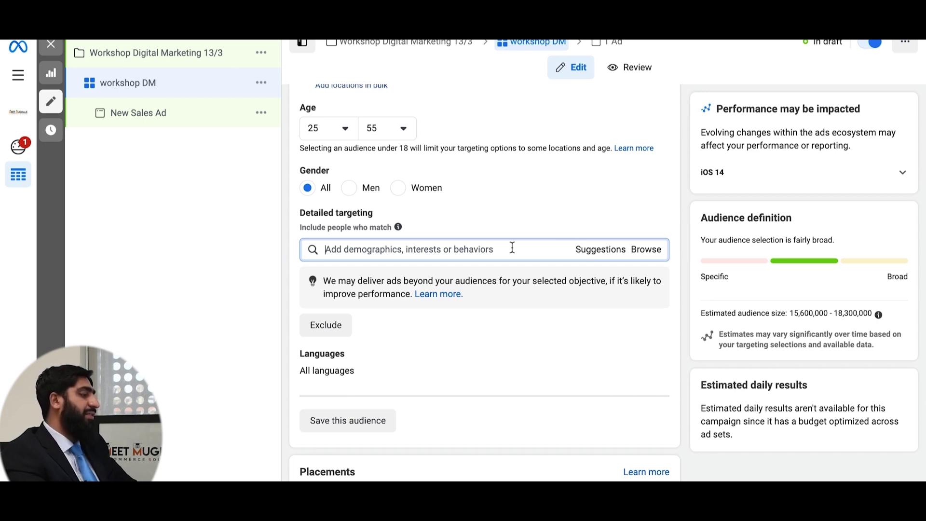
left_click(648, 252)
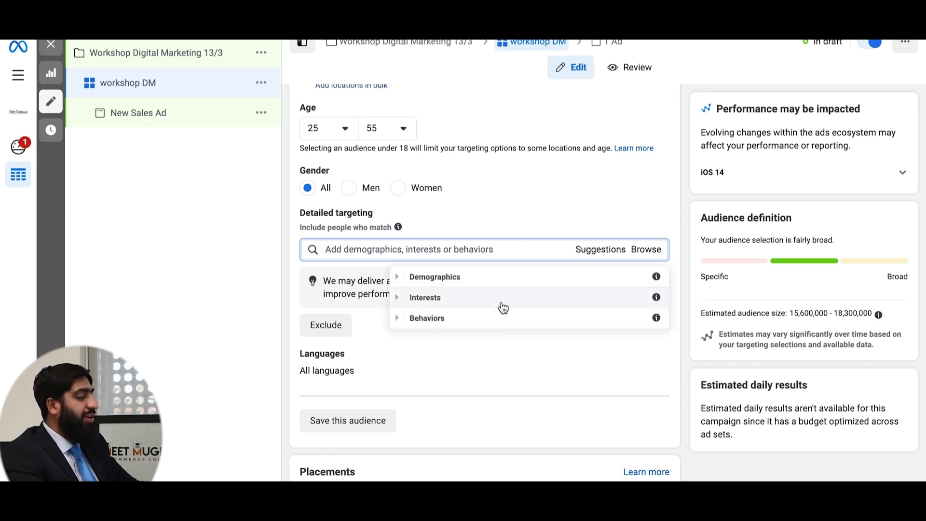
left_click(398, 320)
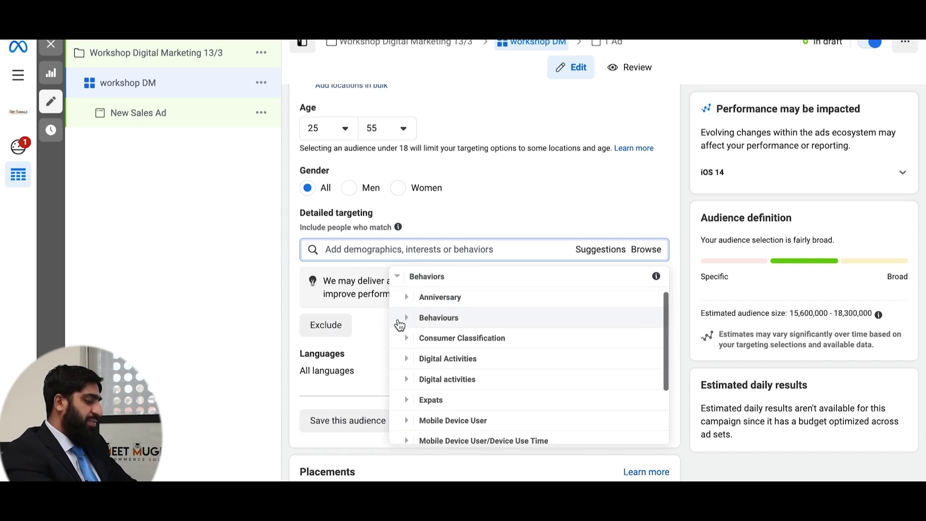
left_click(361, 250)
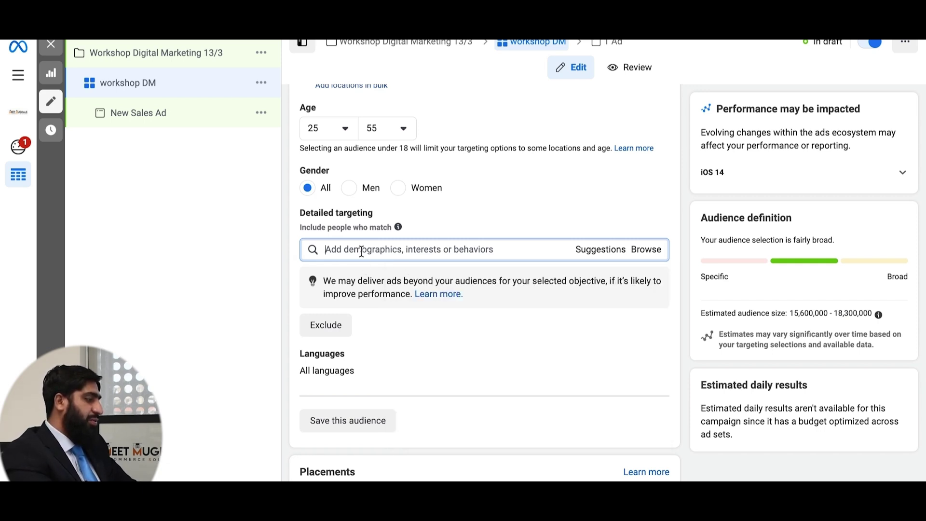
type("engaged shop")
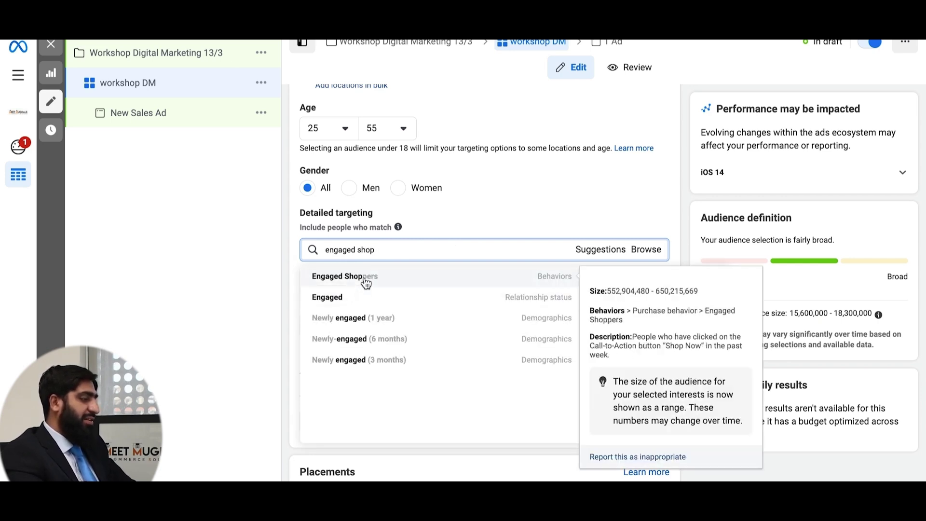
left_click(364, 277)
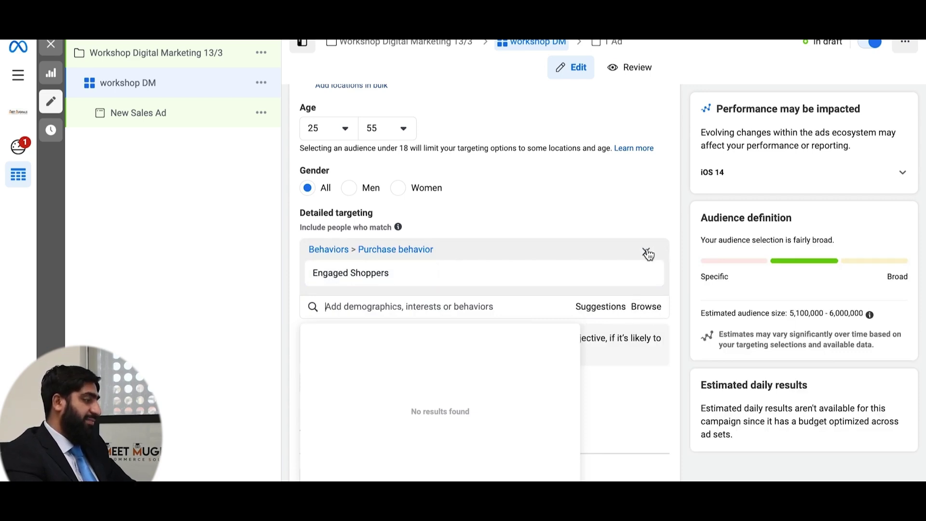
left_click(646, 252)
- Browse Demographics > Education in the targeting categories, then close the list without adding anything
left_click(652, 255)
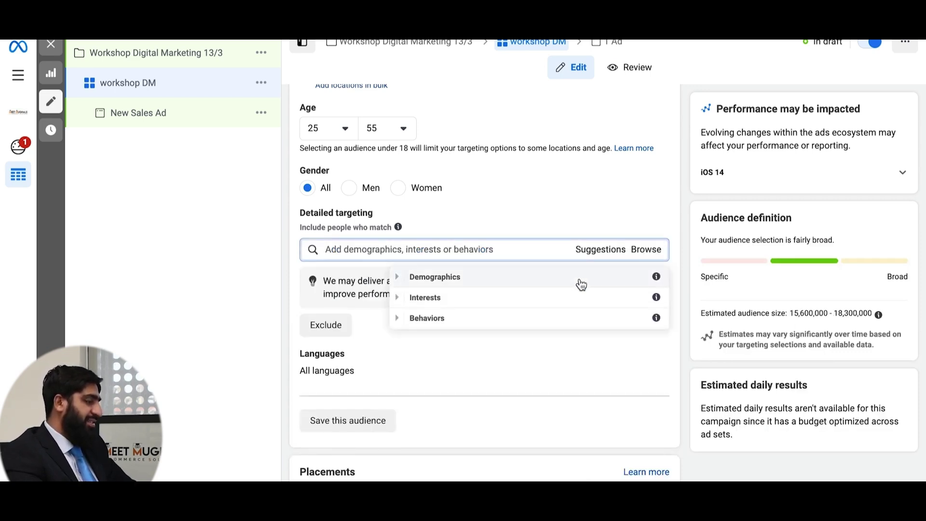
left_click(398, 277)
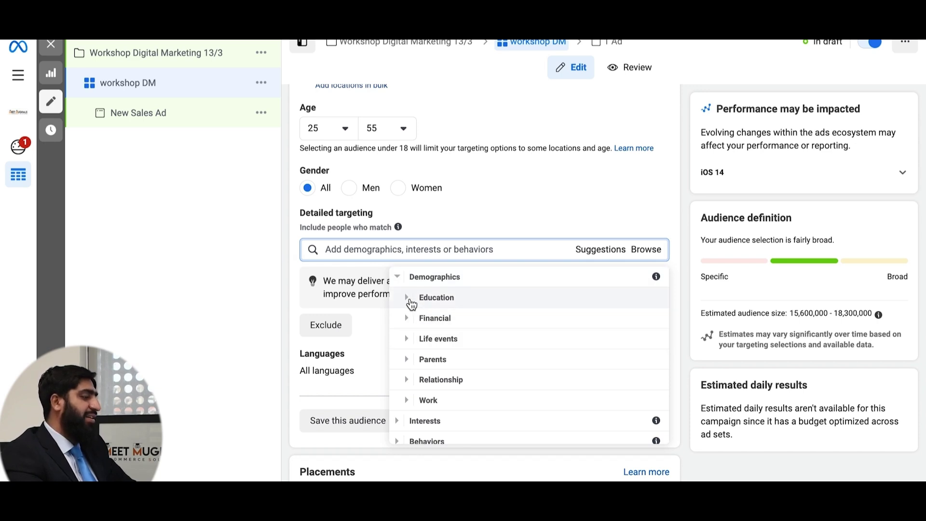
left_click(409, 299)
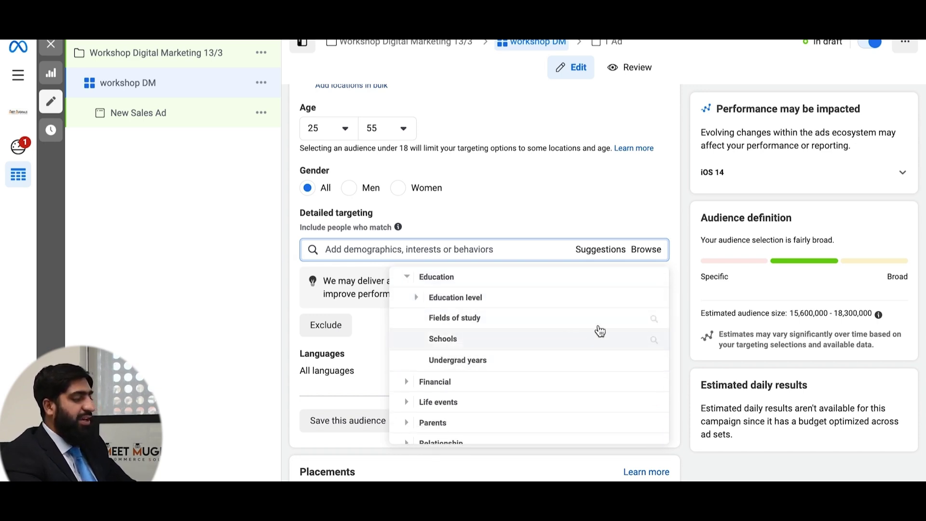
left_click(673, 268)
scroll(674, 268, "down", 2)
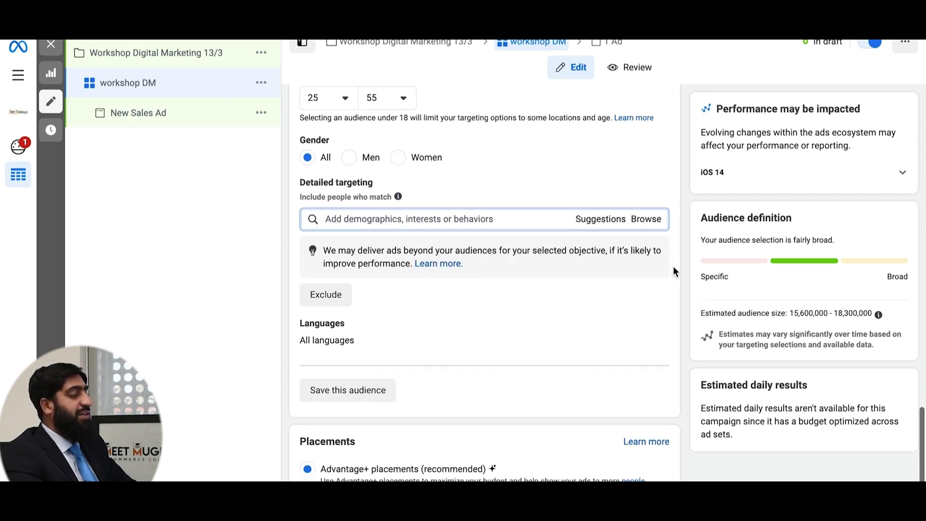
scroll(674, 270, "up", 3)
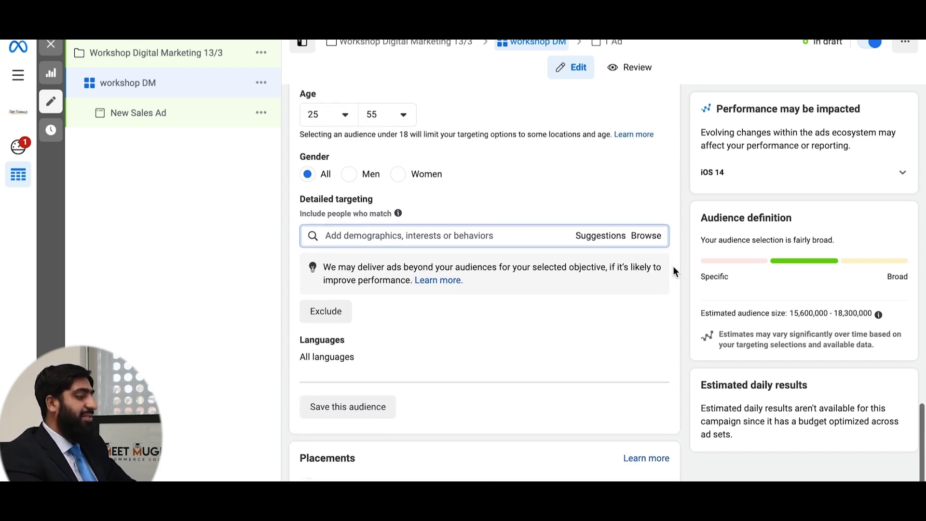
scroll(673, 267, "up", 1)
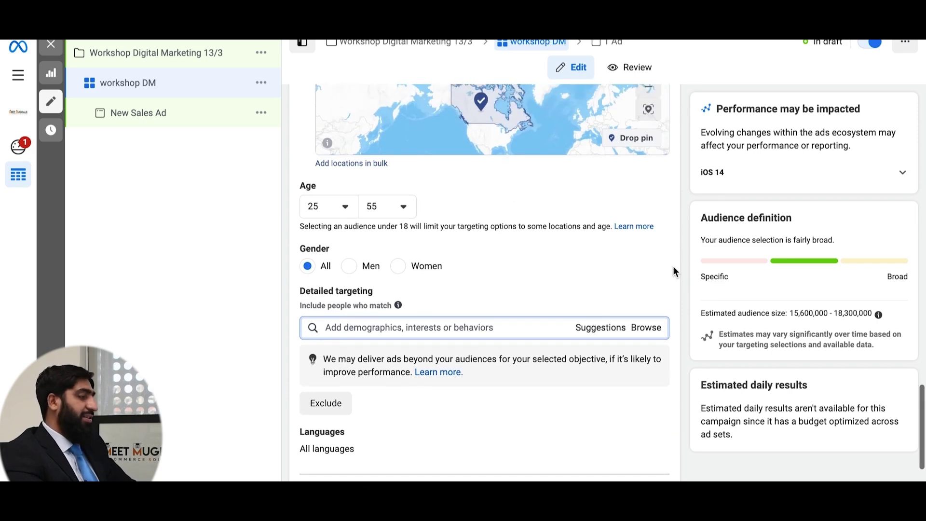
scroll(674, 270, "up", 2)
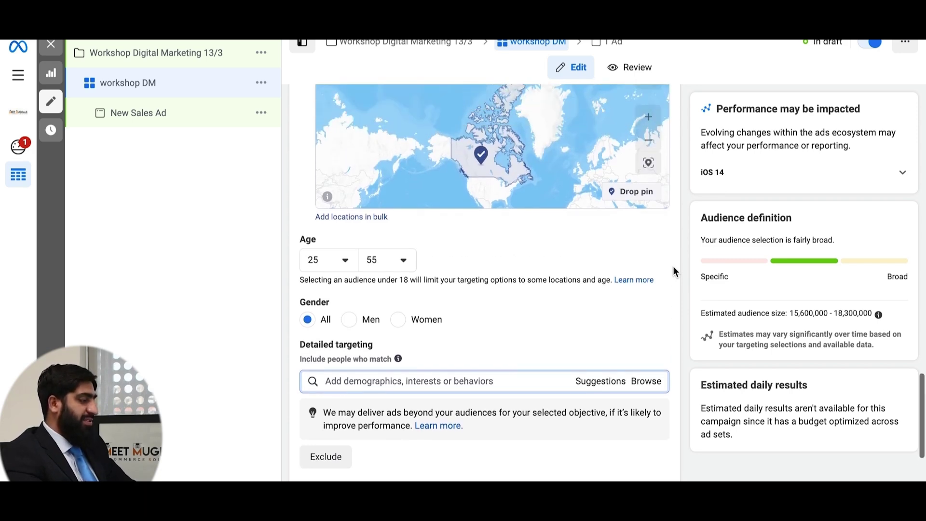
- Choose the WORKSHOP template for the sales ad, renaming it WORKSHOP
scroll(673, 270, "down", 6)
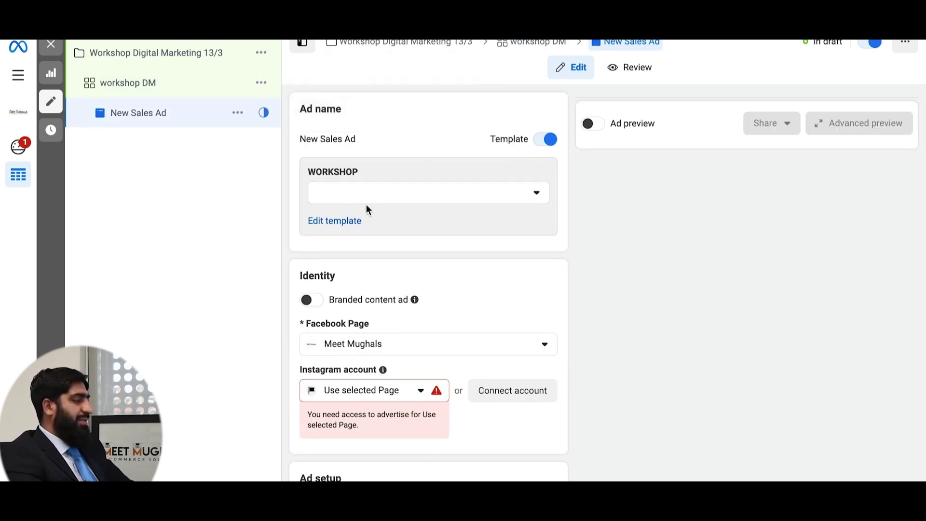
left_click(415, 198)
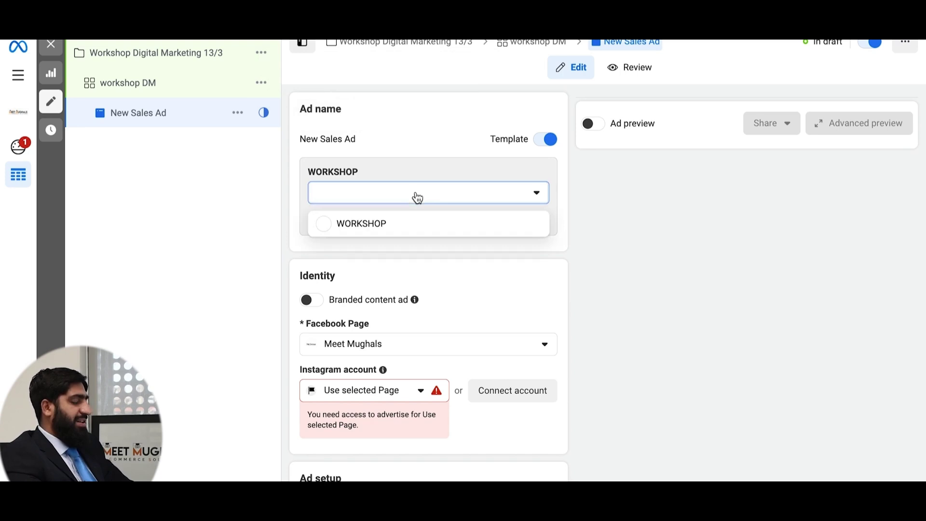
left_click(403, 227)
scroll(561, 256, "down", 1)
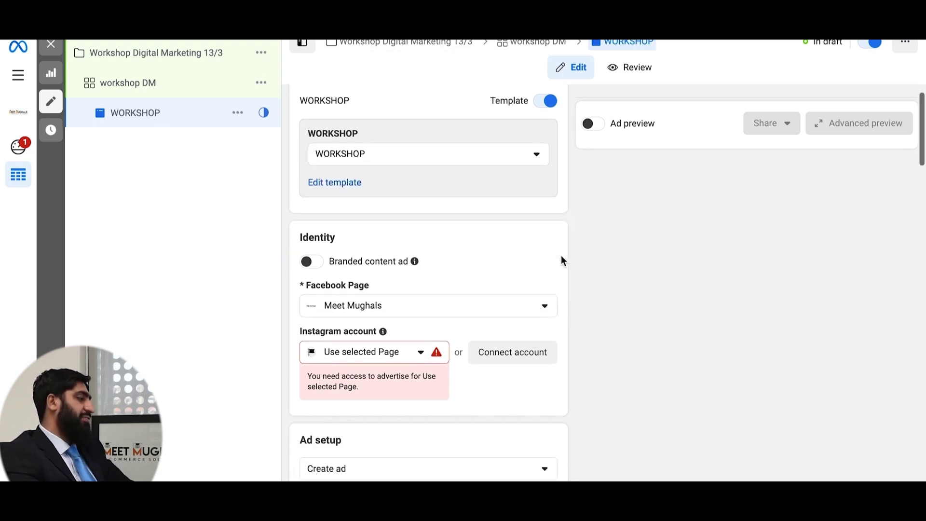
scroll(560, 256, "down", 1)
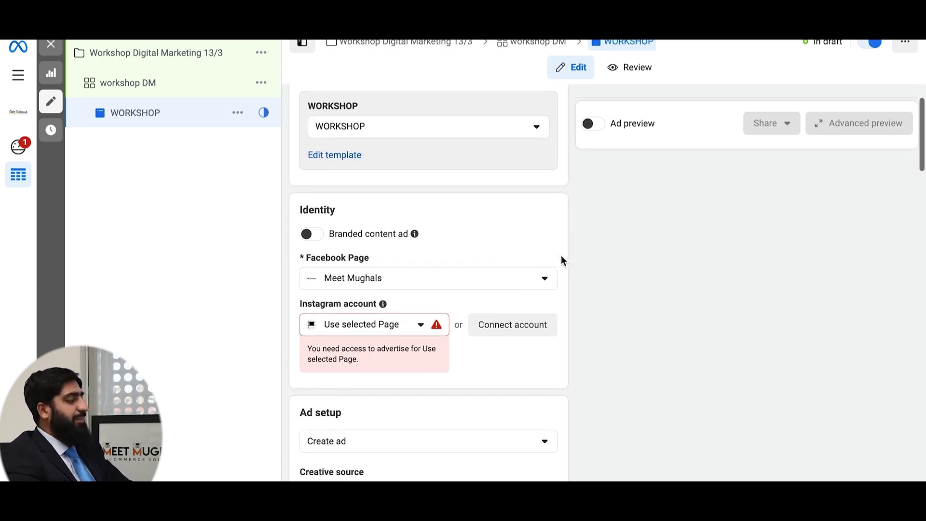
- Keep Meet Mughals as the Facebook Page and set the Instagram account to meet_mughals
left_click(499, 237)
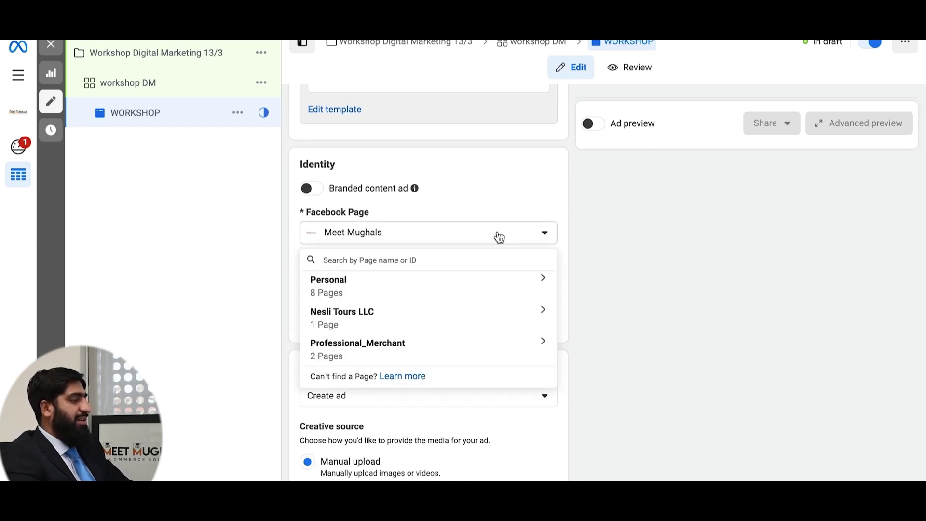
left_click(500, 236)
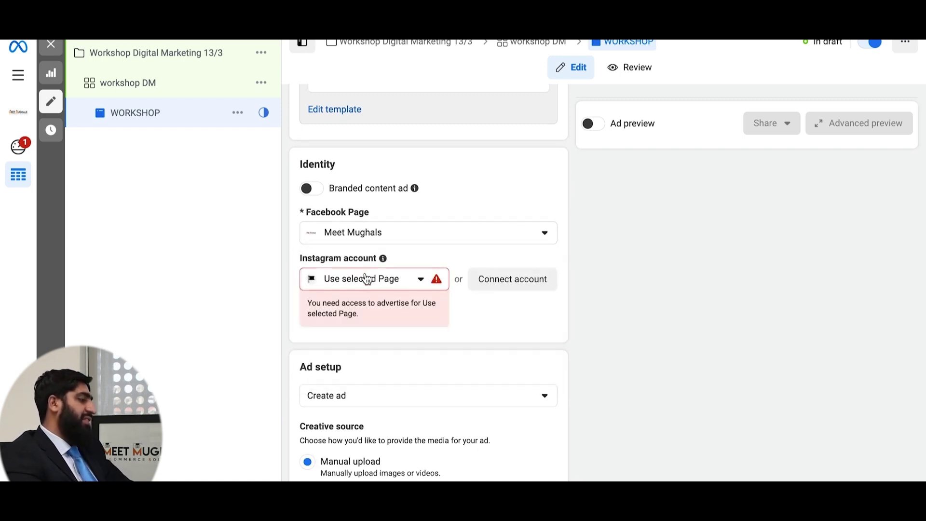
left_click(429, 283)
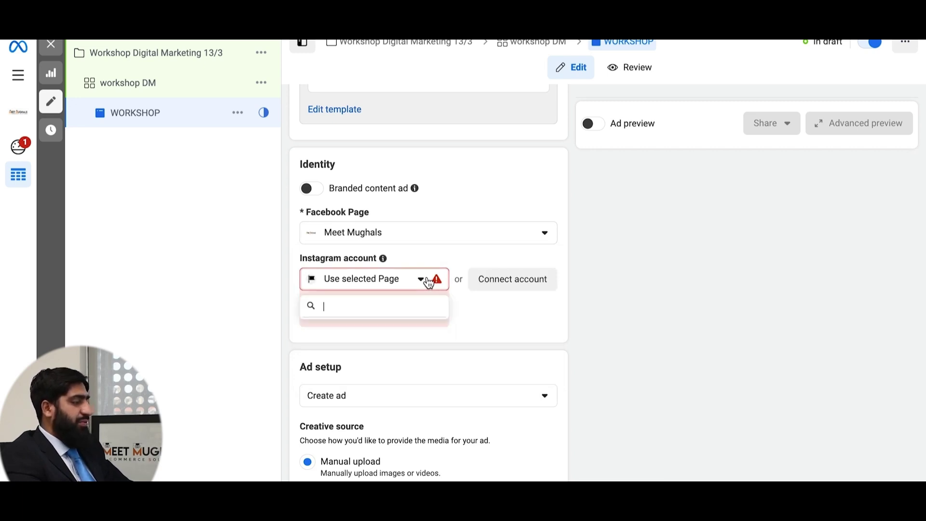
left_click(384, 334)
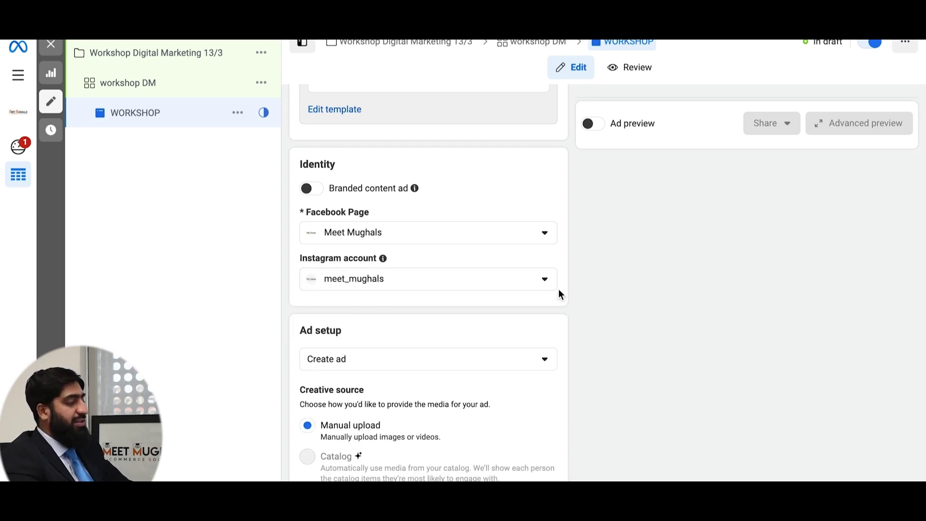
left_click(547, 281)
left_click(545, 280)
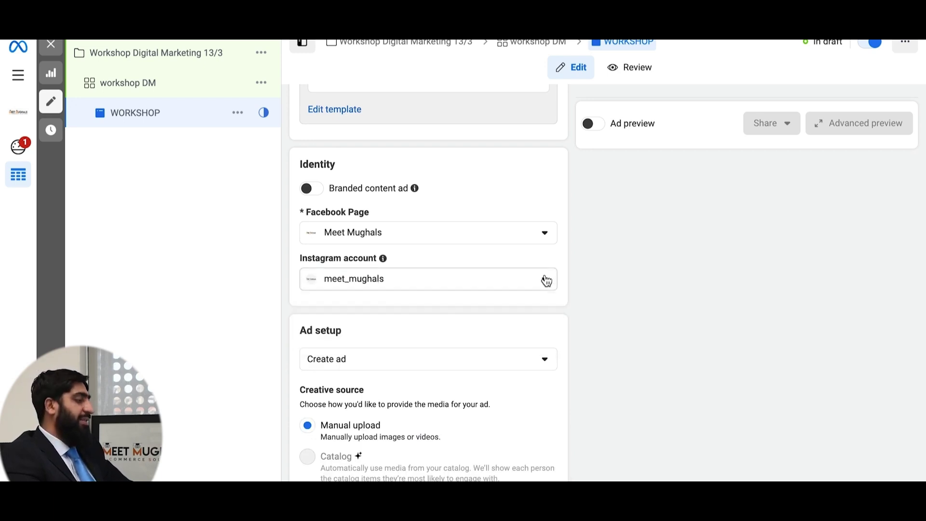
scroll(578, 285, "down", 1)
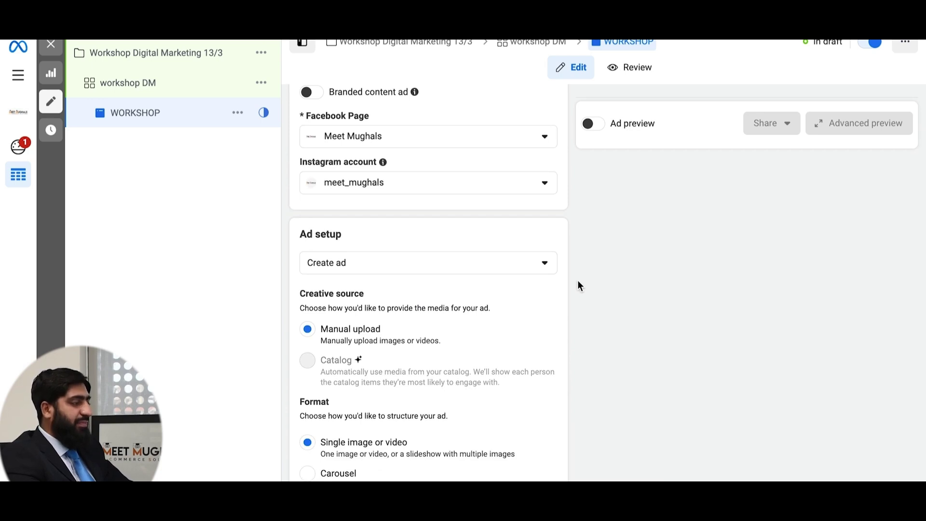
scroll(579, 284, "up", 3)
scroll(579, 285, "up", 2)
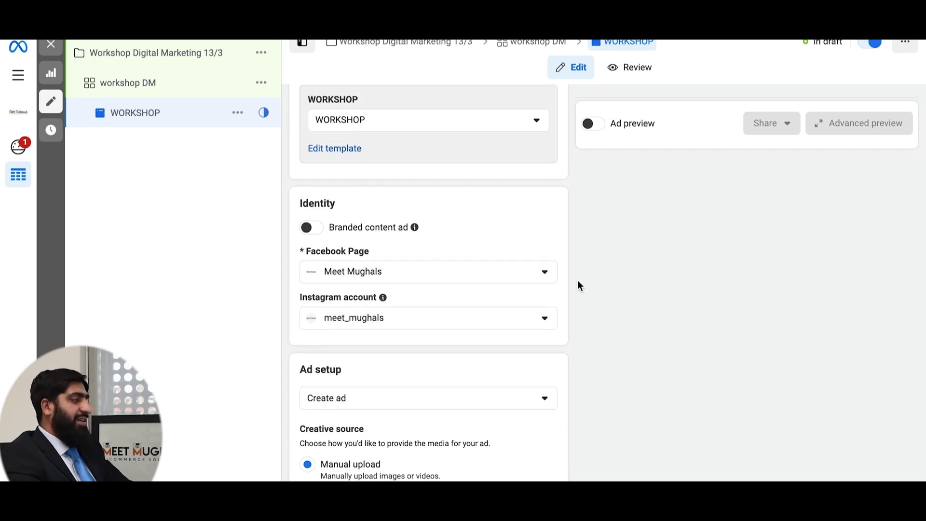
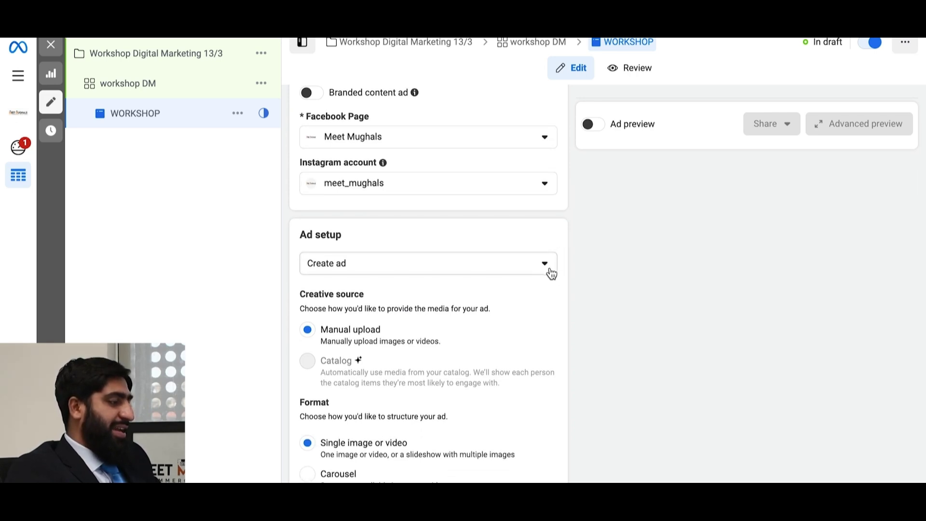
- Open the Ad setup choices for the WORKSHOP ad
left_click(547, 267)
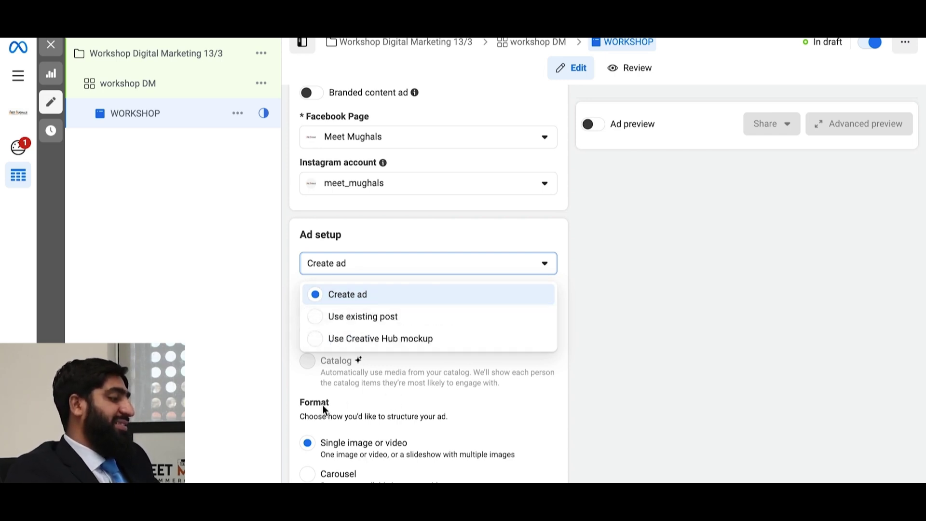
- Keep Create ad with Manual upload and Single image or video, then scroll down to Ad creative
left_click(347, 295)
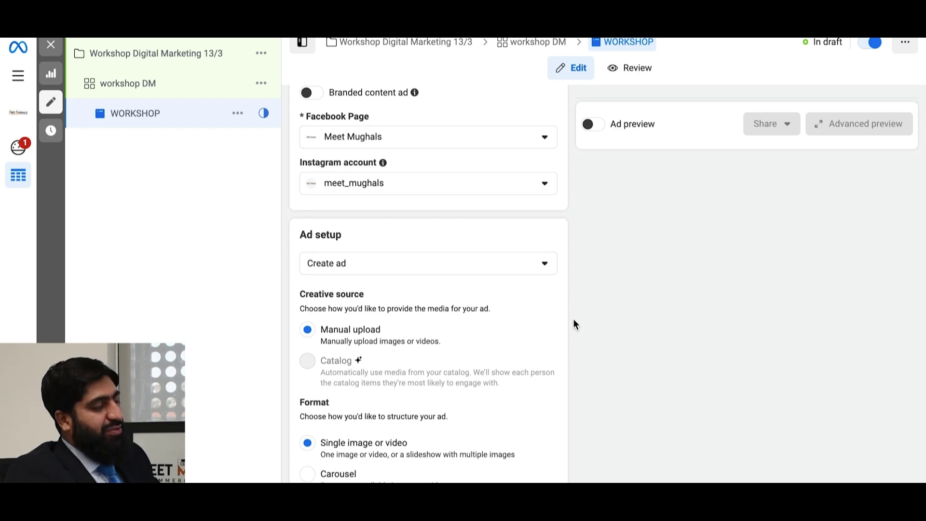
scroll(573, 318, "down", 2)
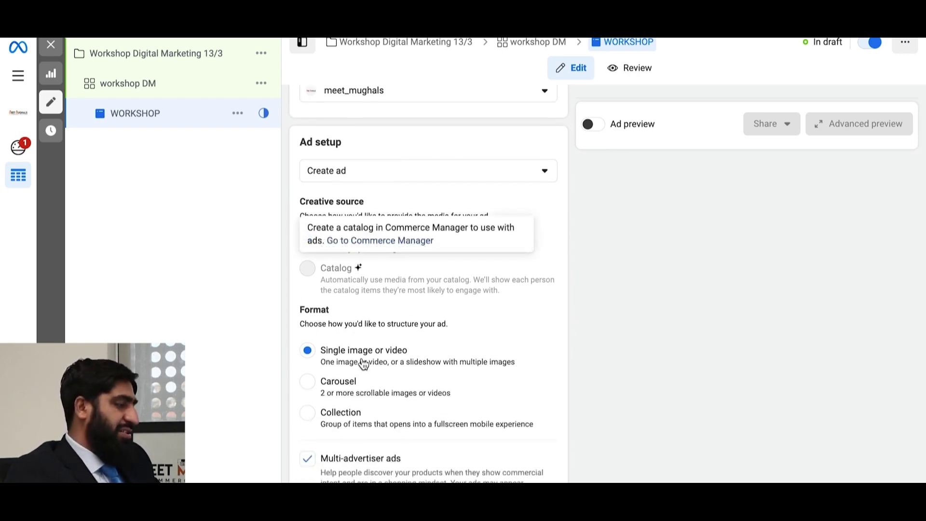
scroll(360, 364, "down", 3)
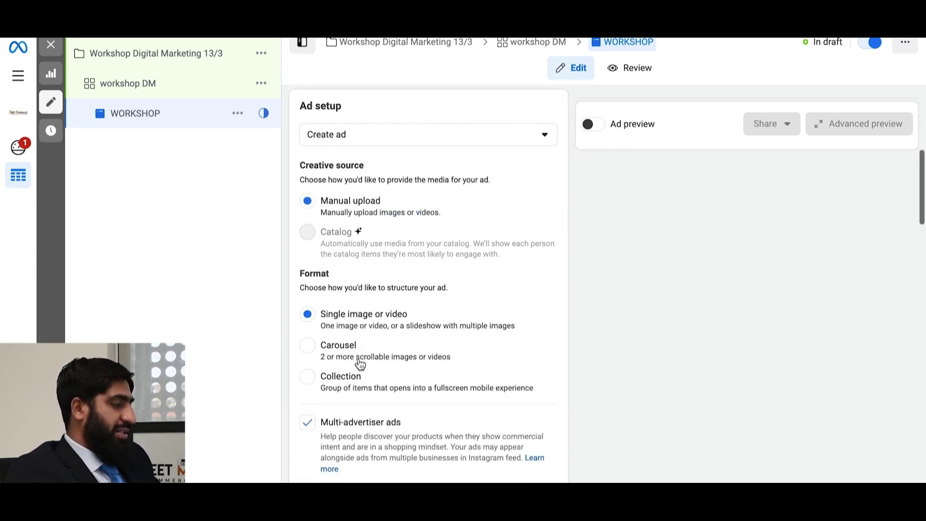
scroll(361, 364, "up", 2)
scroll(359, 361, "up", 3)
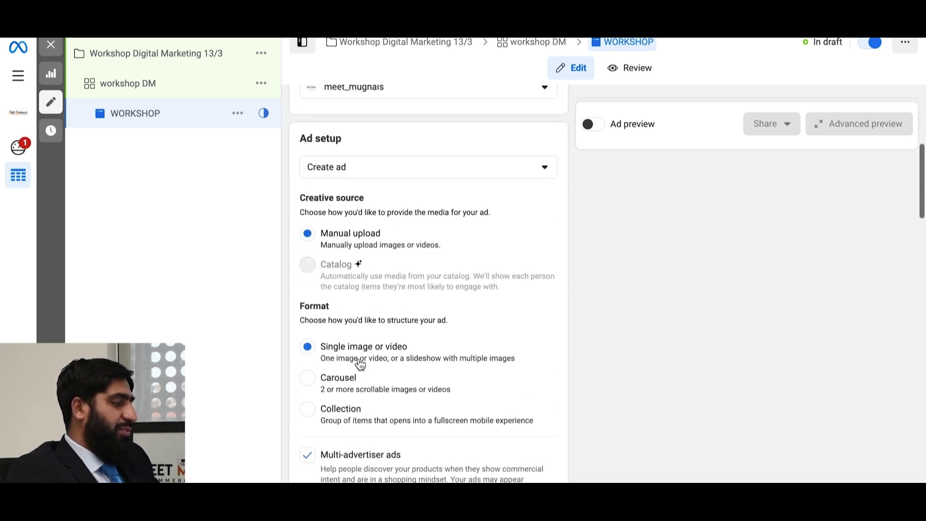
left_click(543, 254)
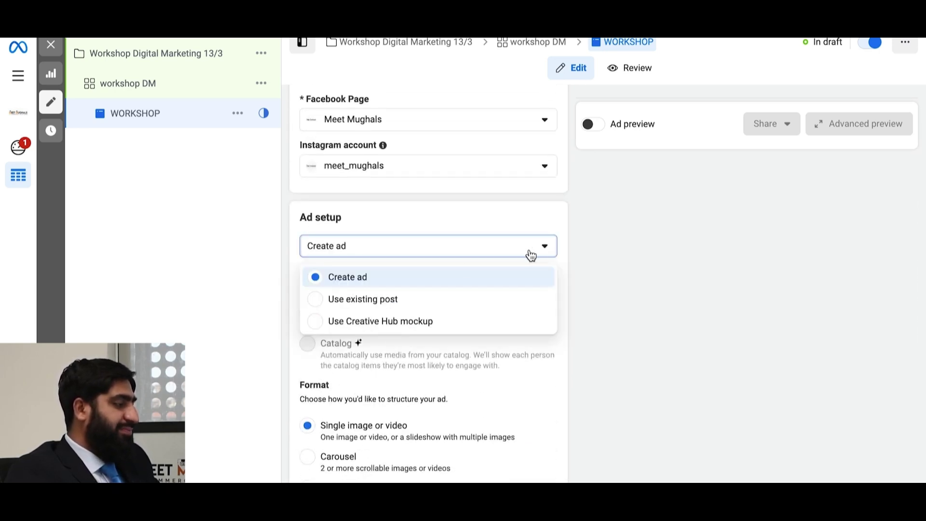
left_click(455, 278)
mouse_move(337, 318)
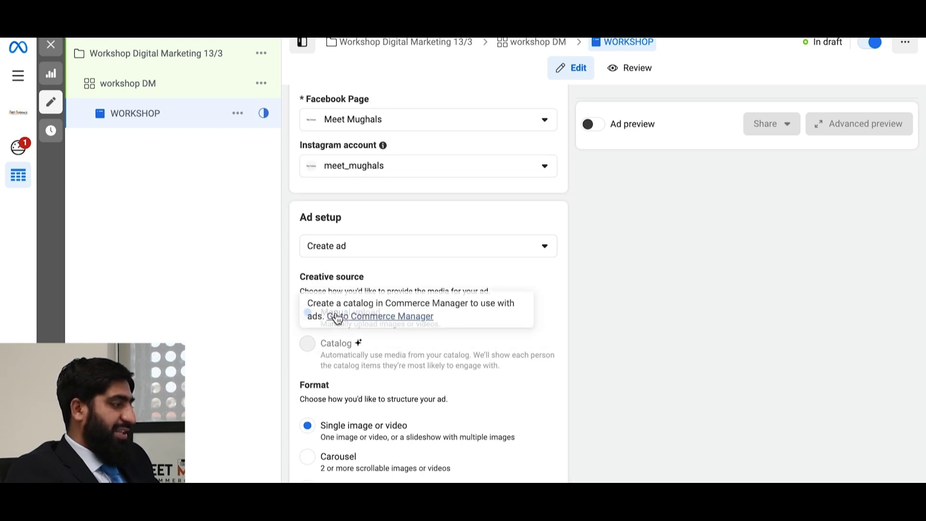
scroll(566, 344, "down", 7)
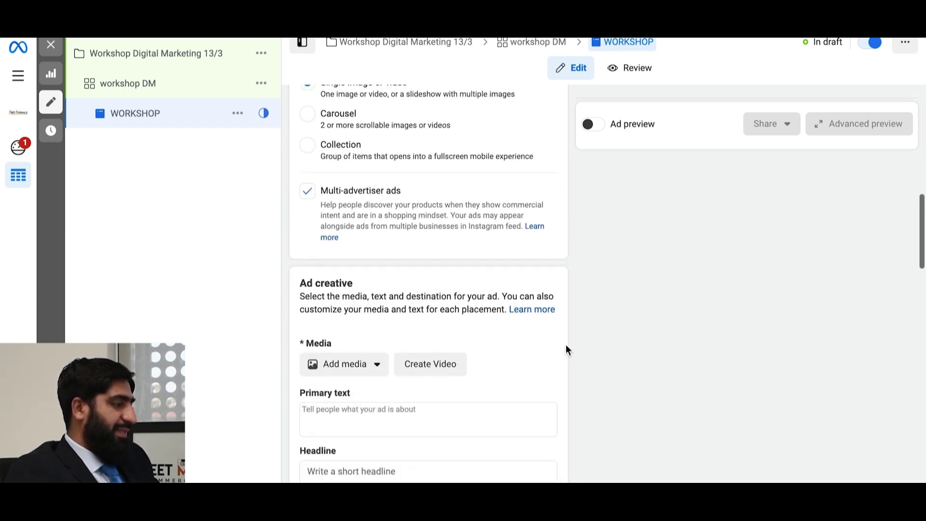
scroll(566, 344, "up", 2)
scroll(565, 344, "up", 4)
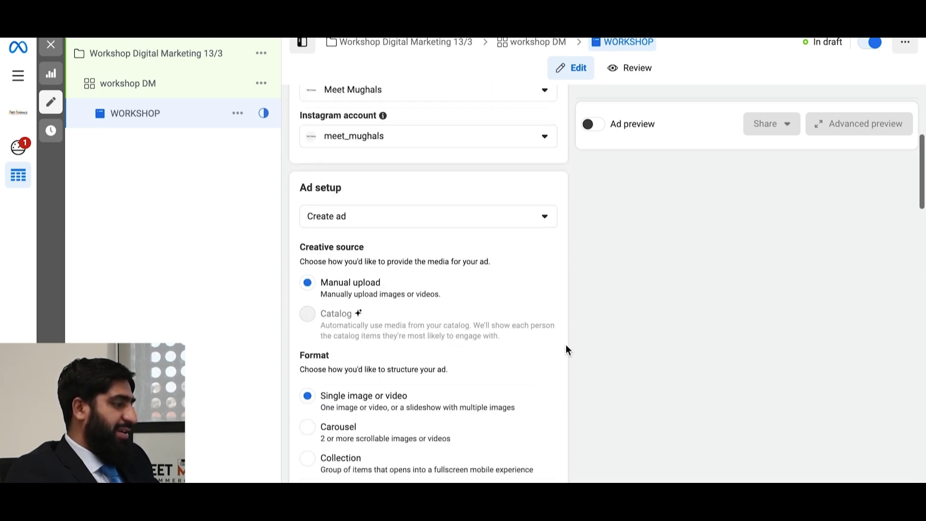
mouse_move(441, 287)
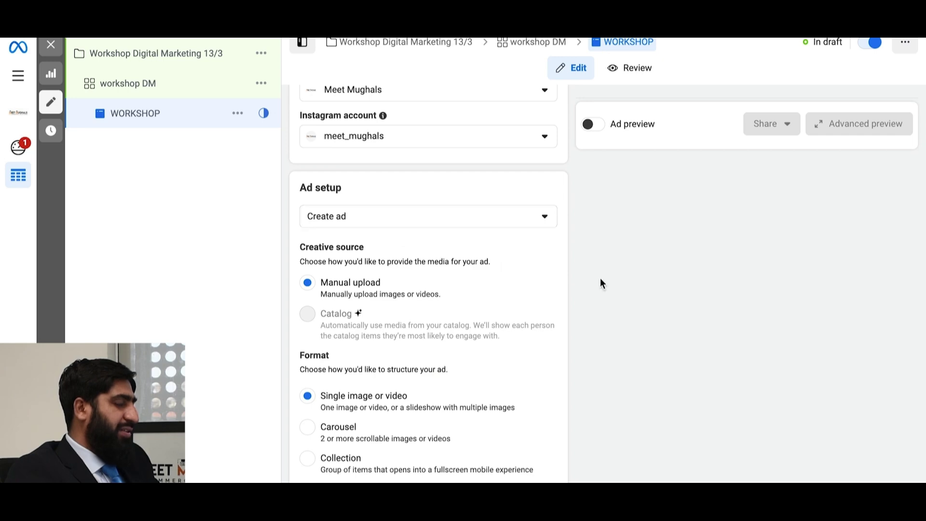
scroll(600, 278, "down", 1)
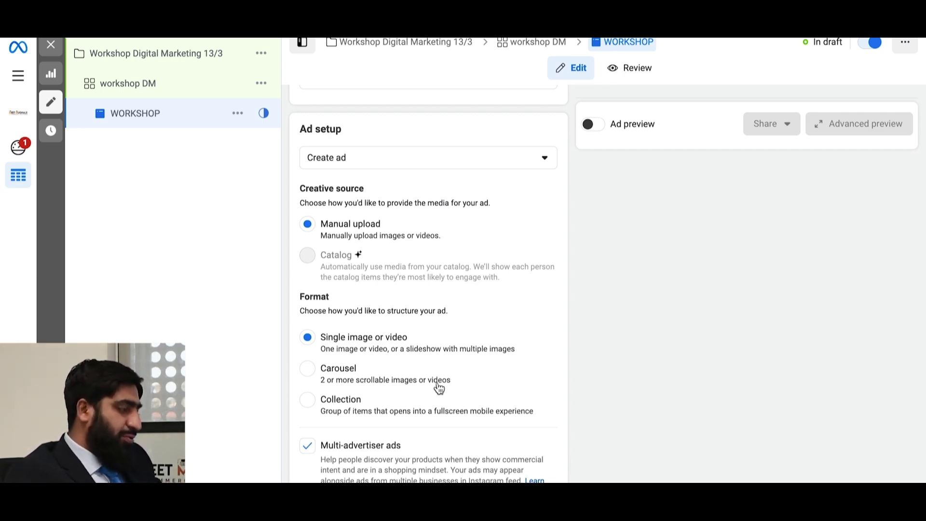
scroll(445, 383, "down", 3)
scroll(445, 386, "down", 3)
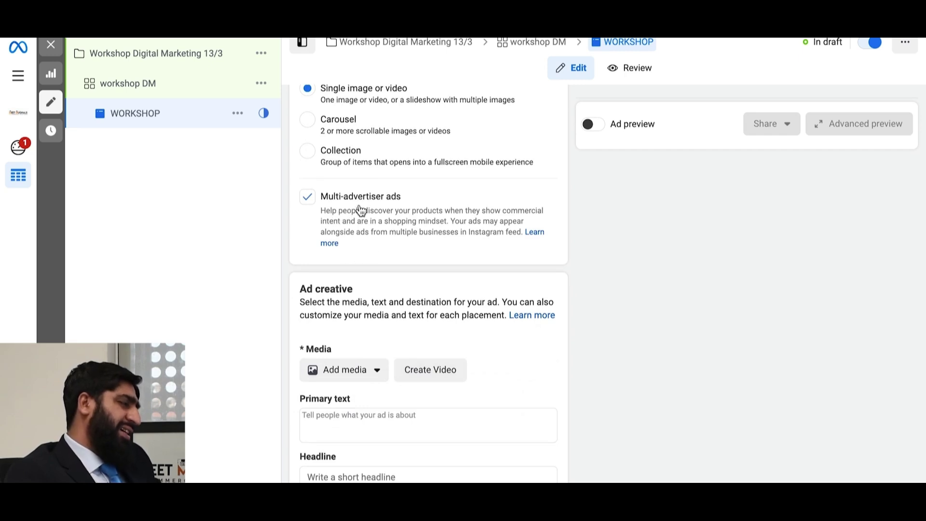
scroll(366, 215, "down", 4)
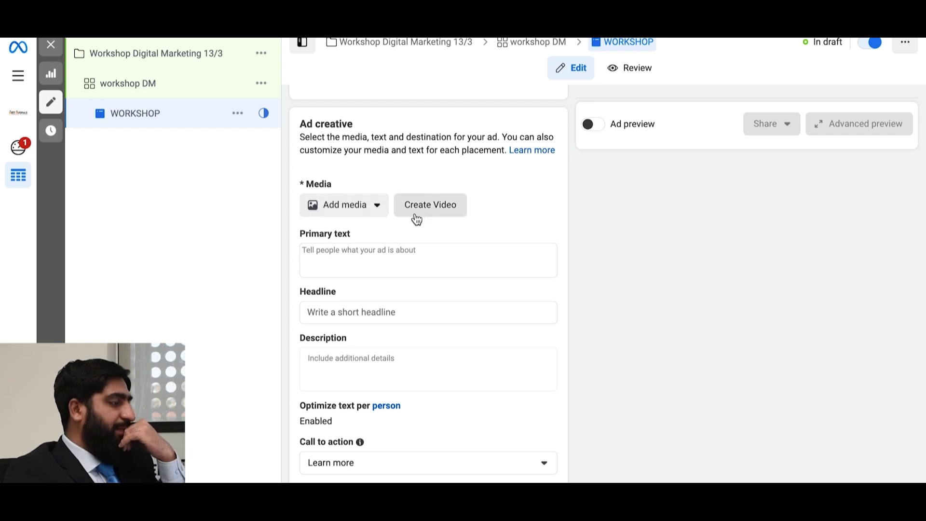
- Add the Digital Marketing workshop flyer as the ad image, keeping Original crops for every placement
left_click(386, 213)
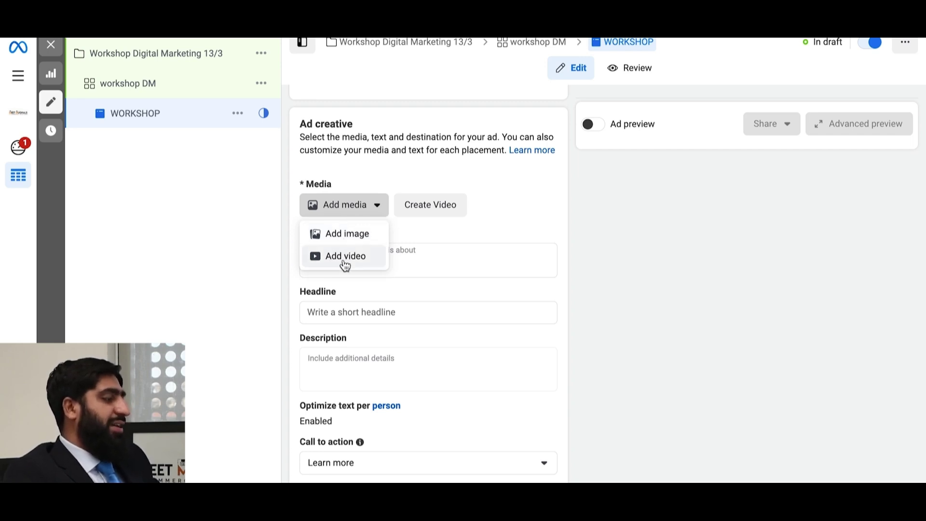
left_click(347, 236)
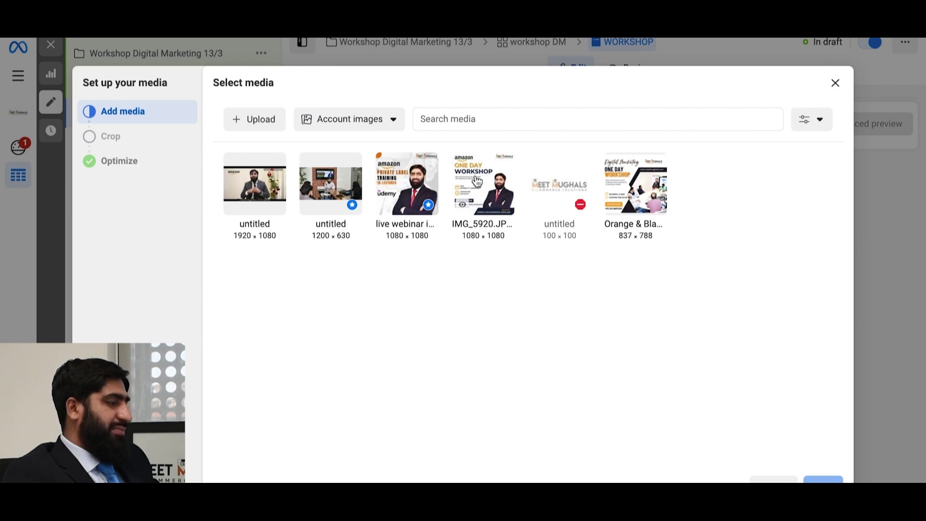
left_click(633, 191)
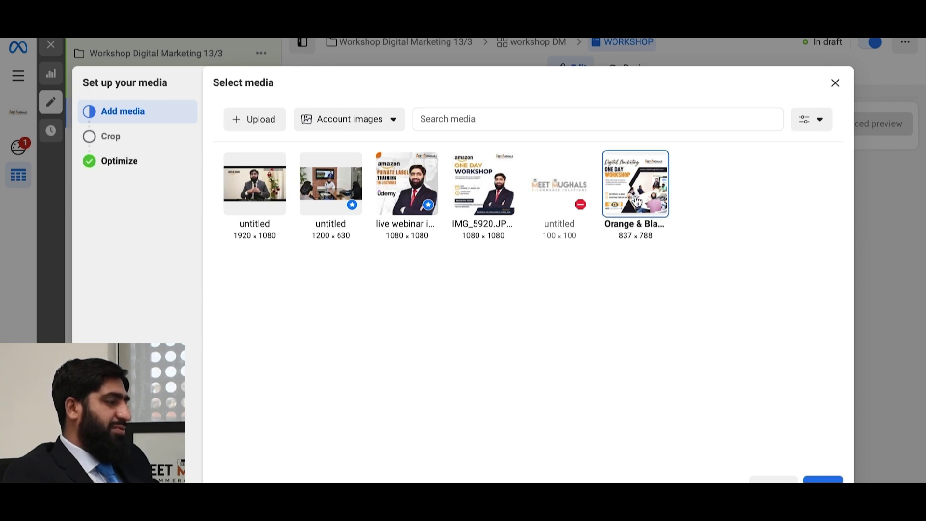
mouse_move(614, 211)
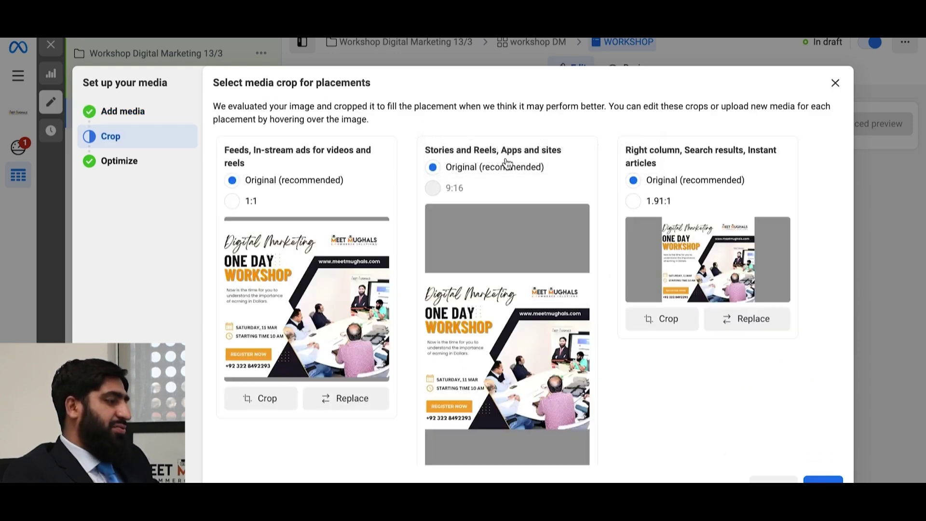
left_click(634, 203)
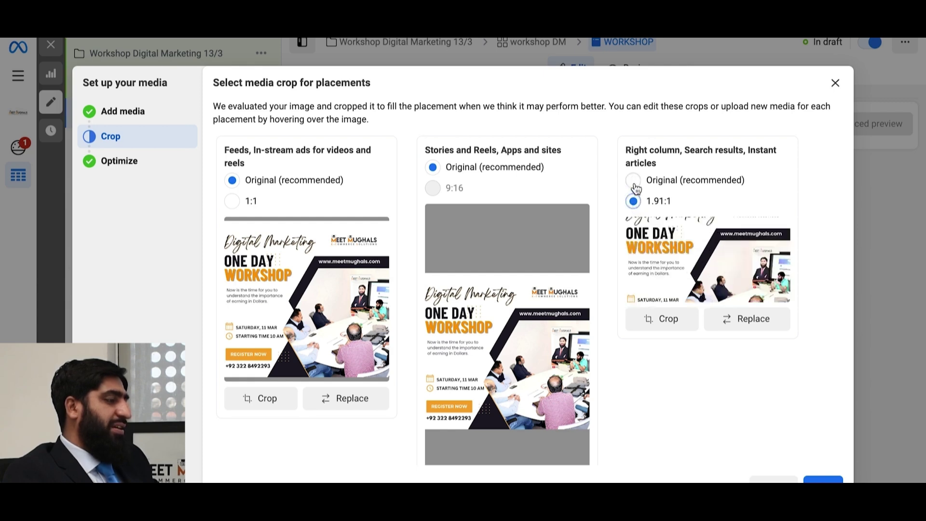
left_click(633, 182)
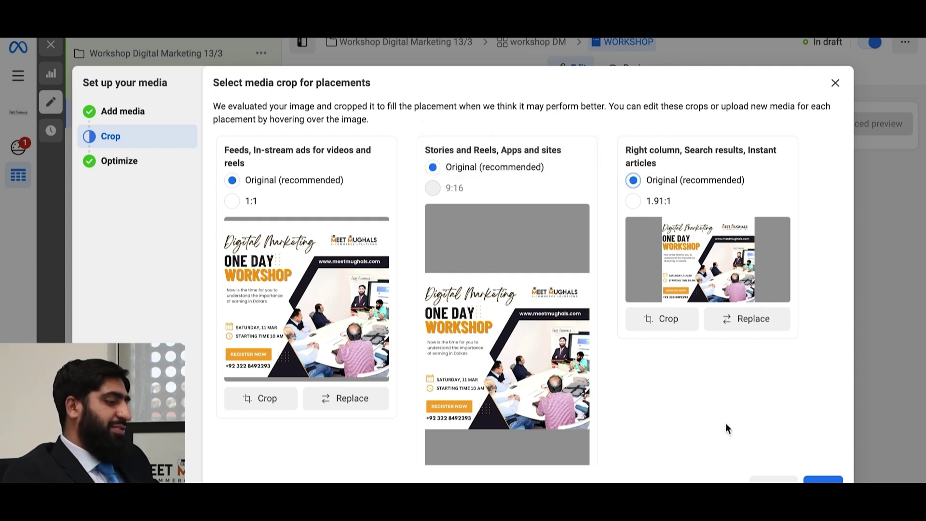
left_click(822, 480)
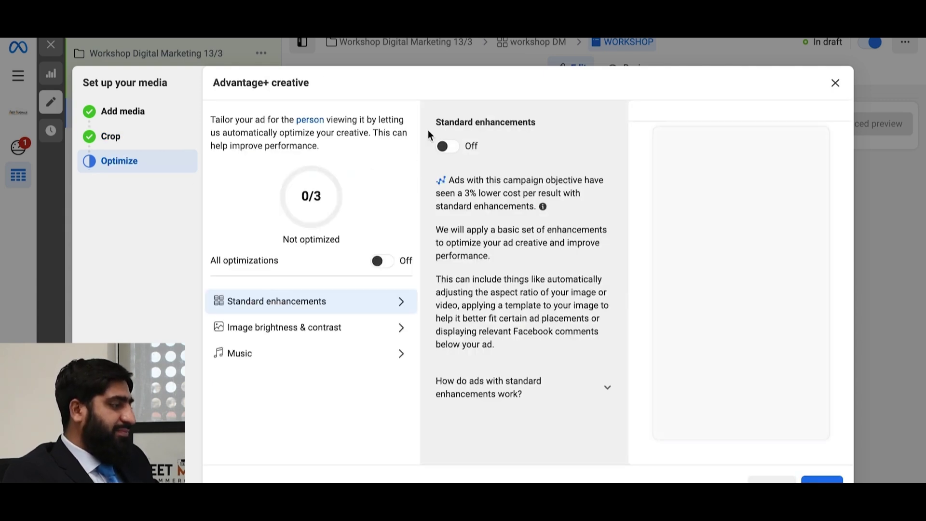
- Turn on Standard enhancements and all Advantage+ creative optimizations (3/3), then return to the ad editor
left_click(446, 146)
left_click(393, 263)
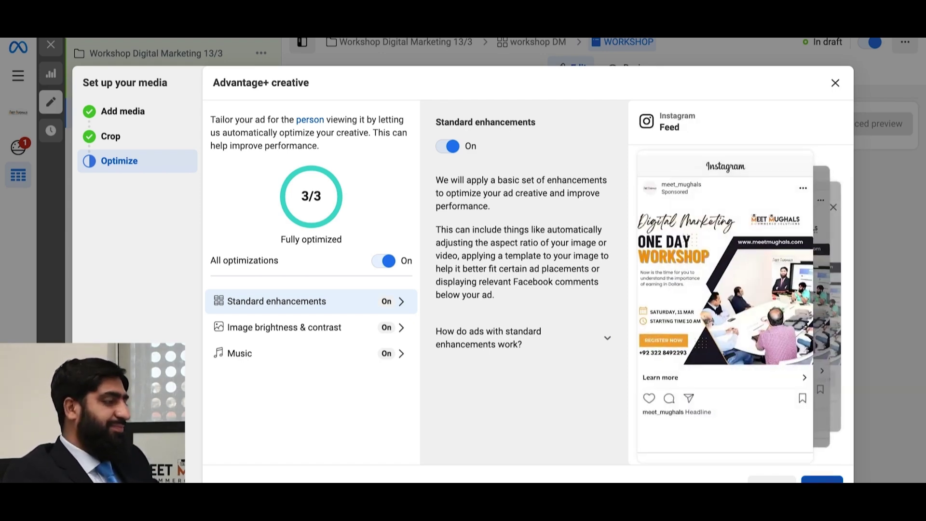
key("Escape")
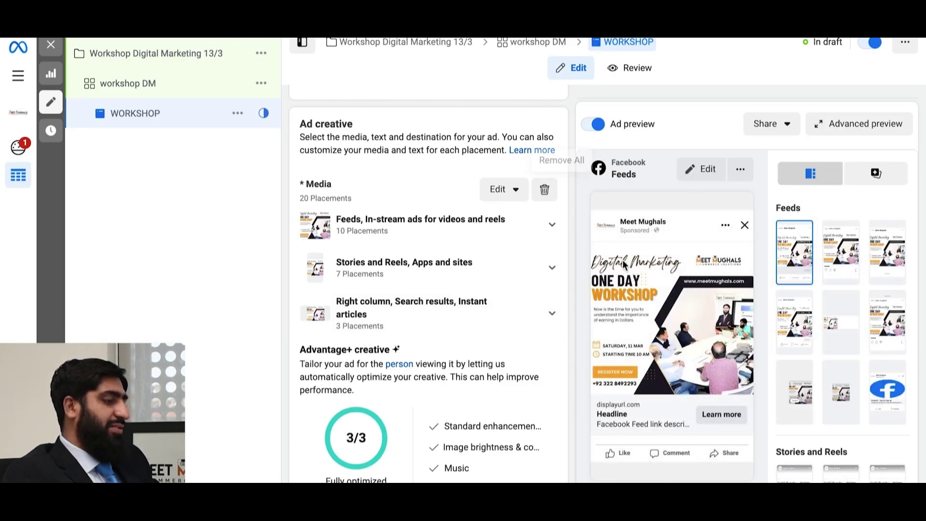
scroll(440, 270, "down", 3)
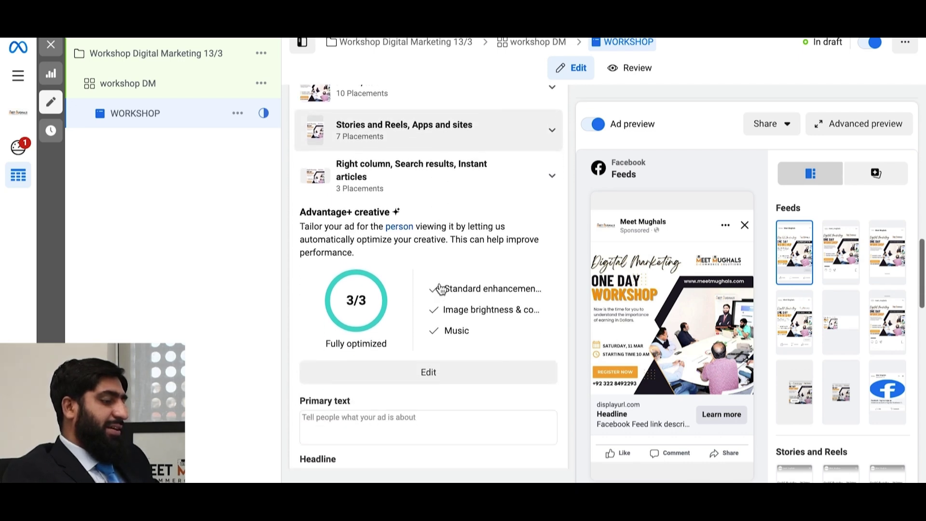
scroll(440, 288, "down", 1)
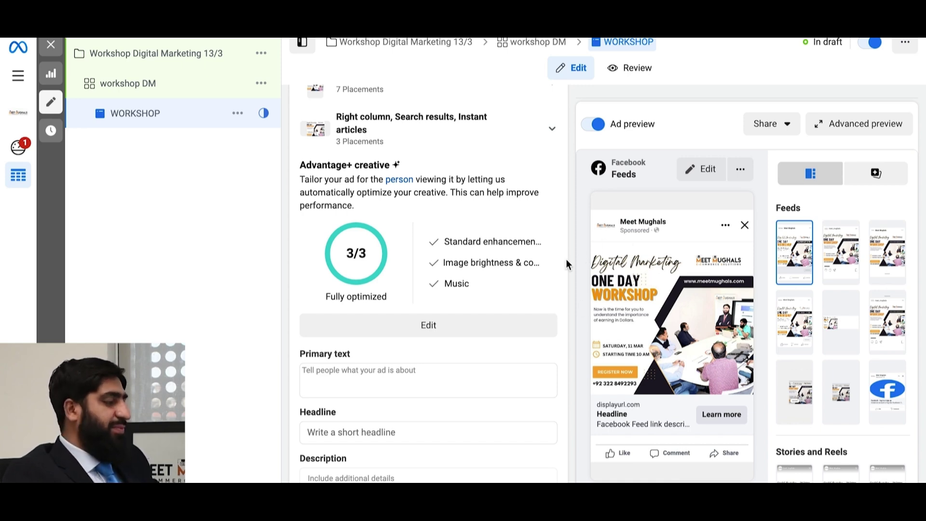
- Begin the primary text with 'Do you want to earn in Dollars??' and the Digital Marketing opportunity line
left_click(393, 370)
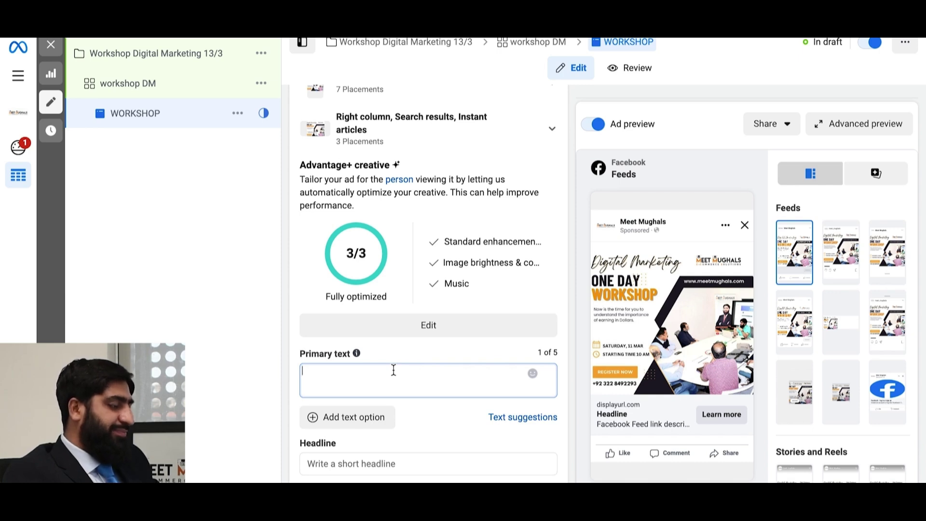
type("asdafafdads")
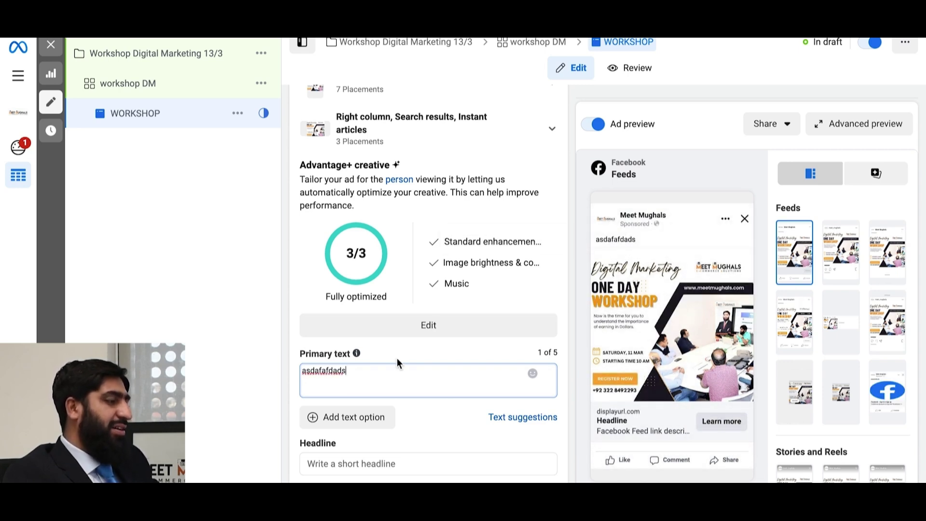
key("BackSpace")
key("BackSpace")
key("BackSpace")
key("BackSpace")
key("BackSpace")
key("BackSpace")
key("BackSpace")
key("BackSpace")
key("BackSpace")
key("BackSpace")
key("BackSpace")
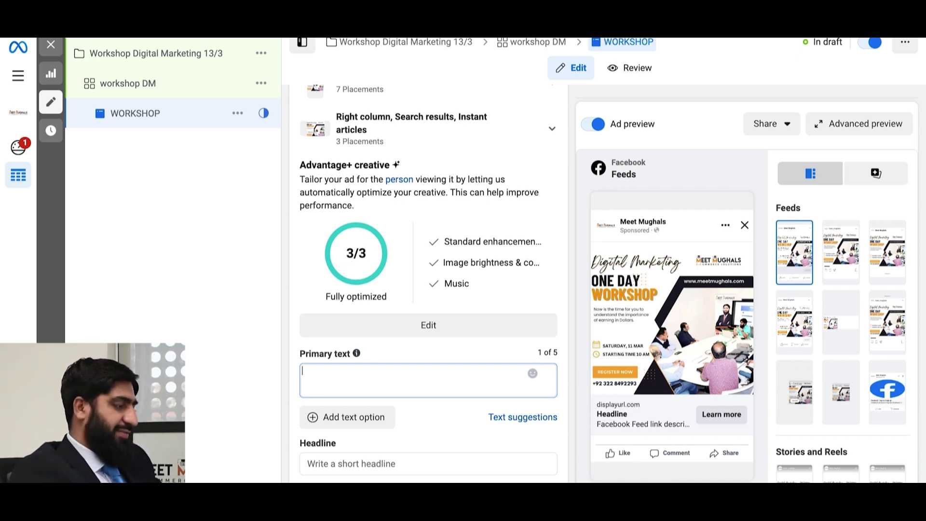
type("Do ")
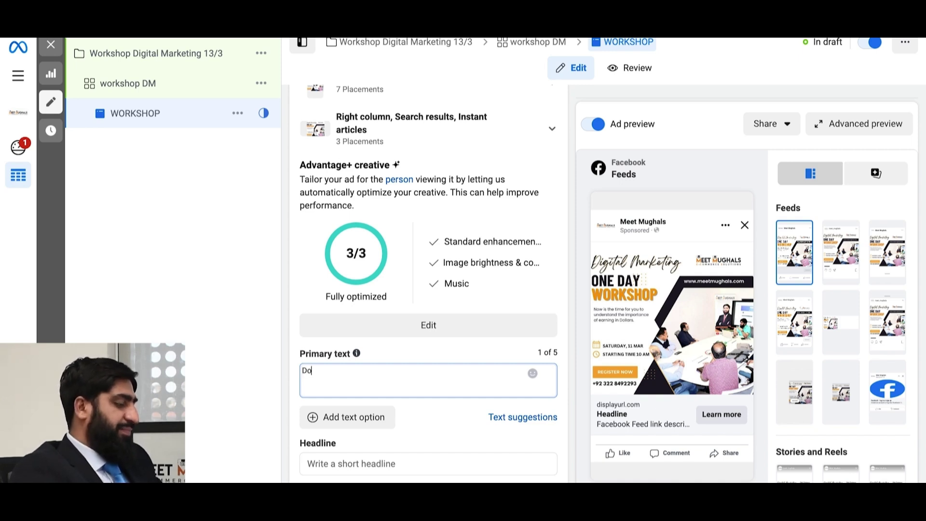
type("you want ")
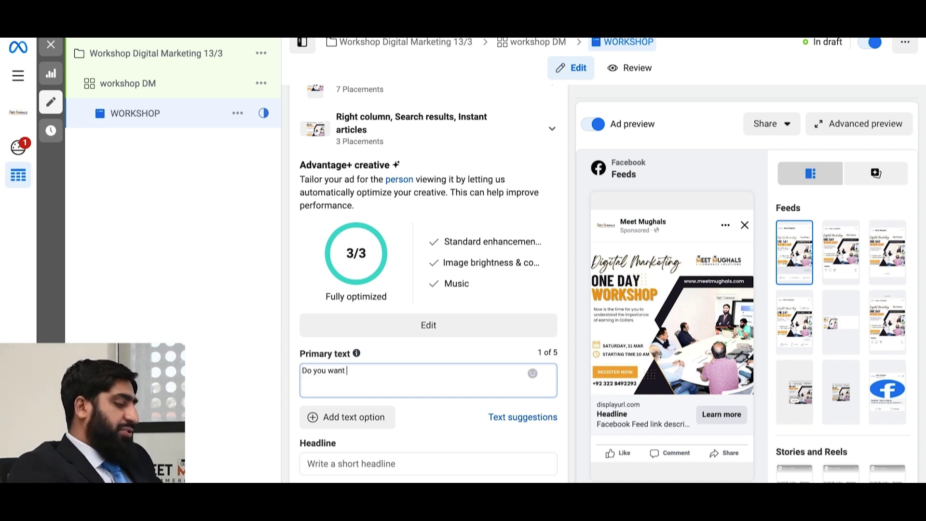
type("to earn in")
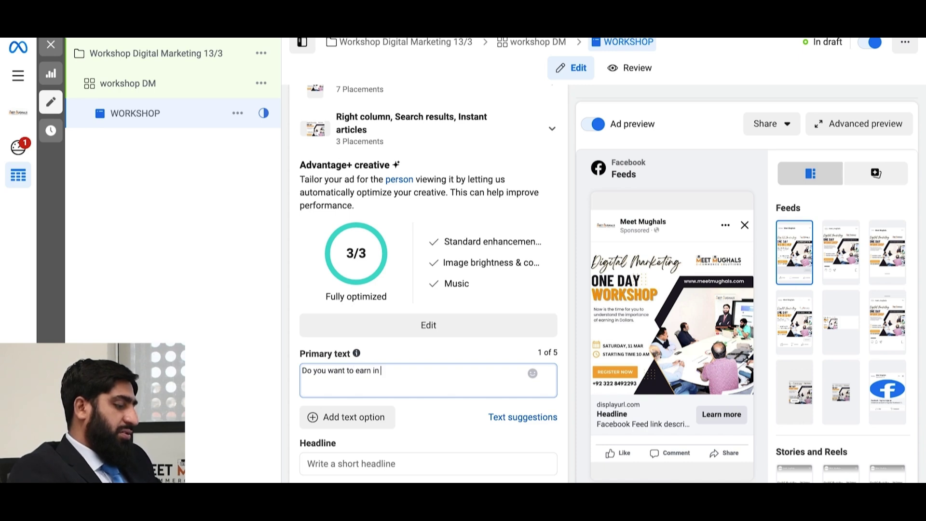
type(" Dollars??")
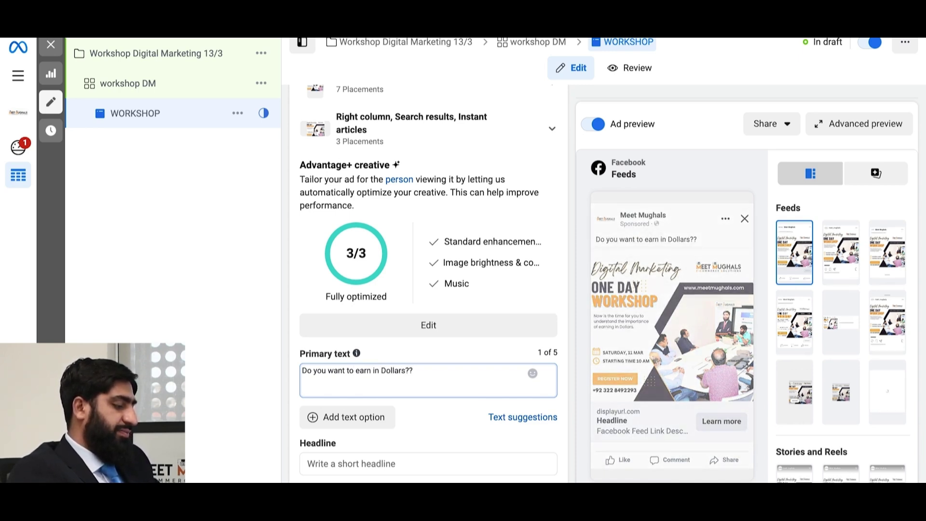
key("Return")
type("Here is the oper")
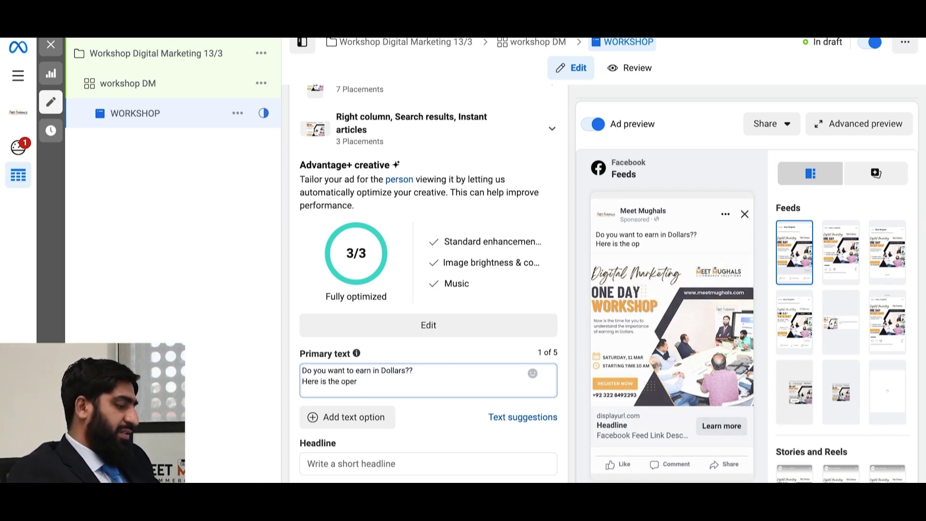
type("tunity to learn ")
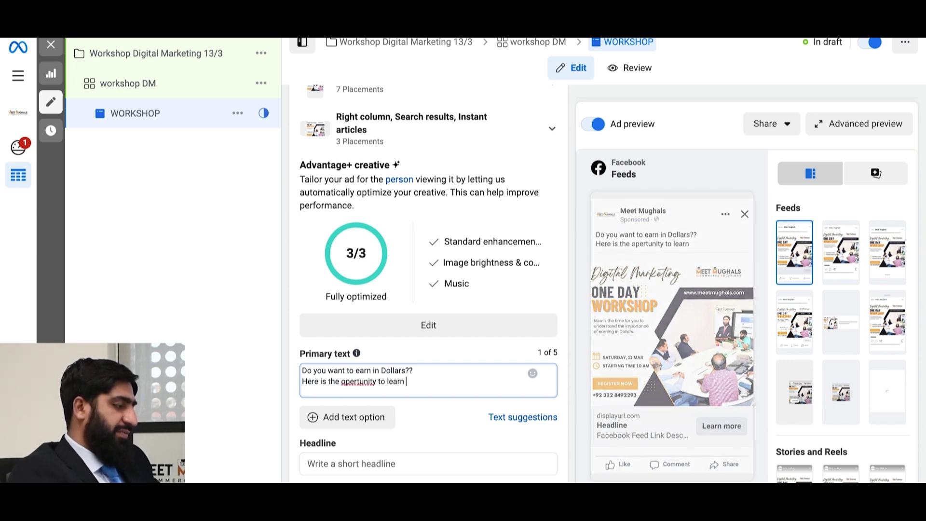
type("Digital Ma")
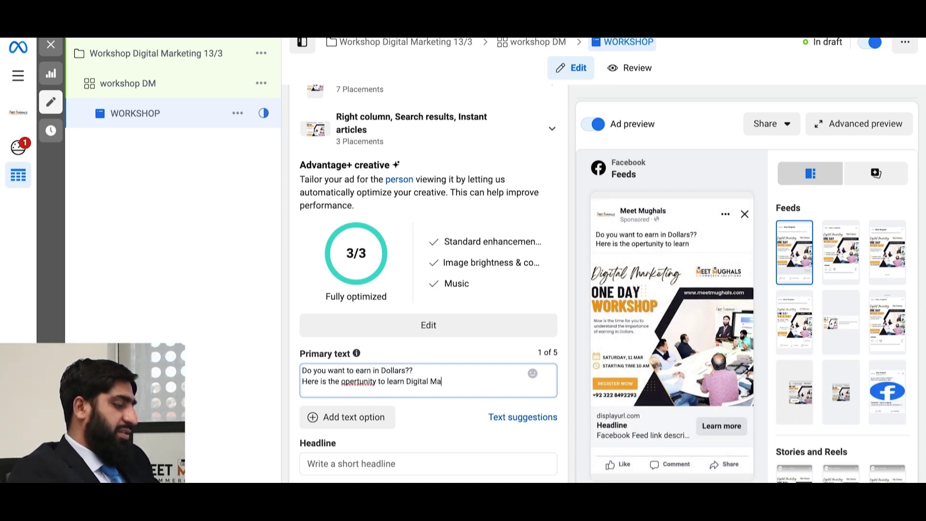
type("rketing")
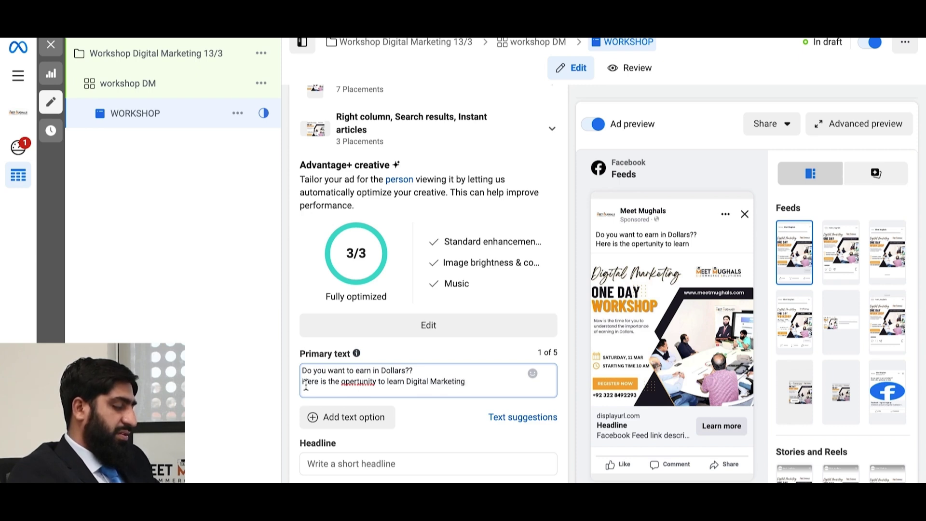
right_click(363, 382)
left_click(424, 295)
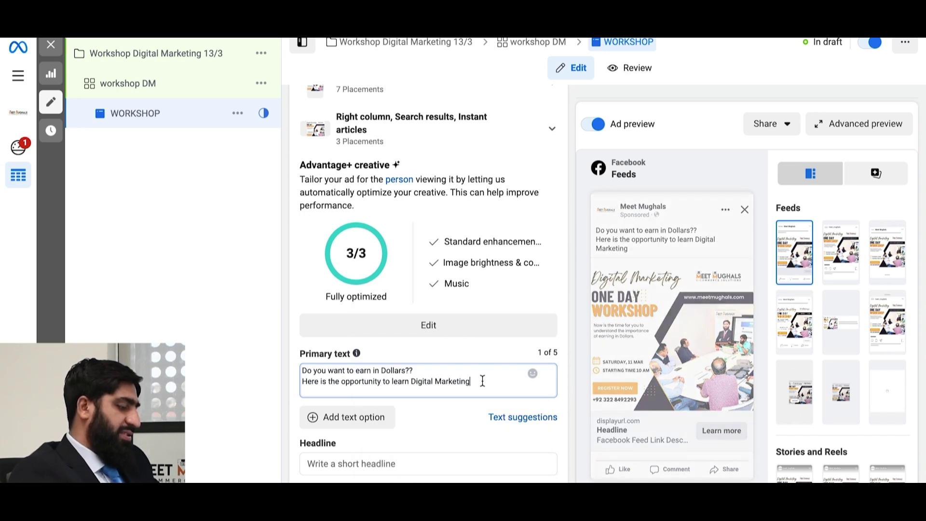
type("with pr")
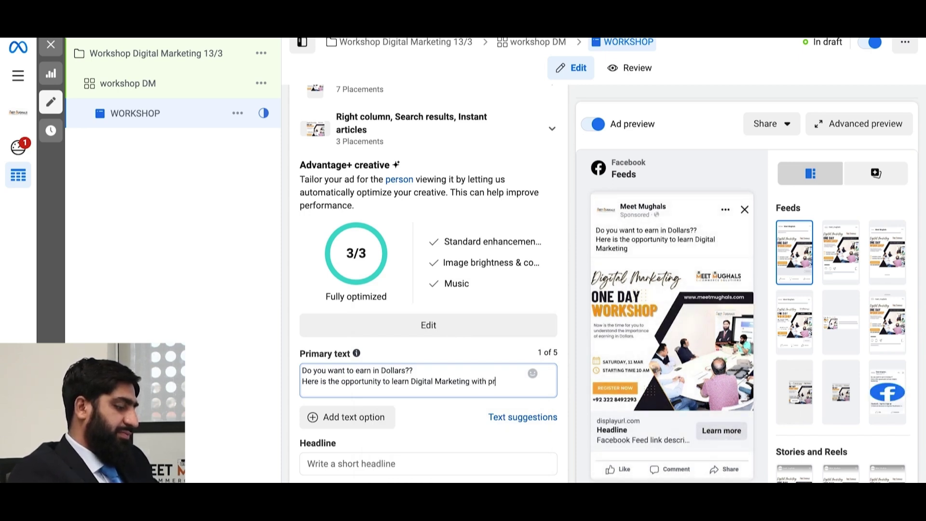
type("ofessional ")
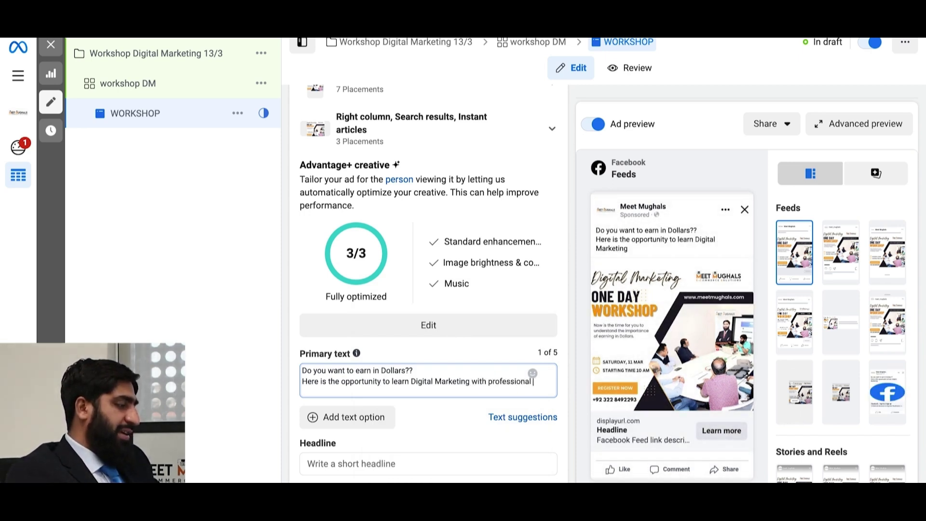
type("trainer")
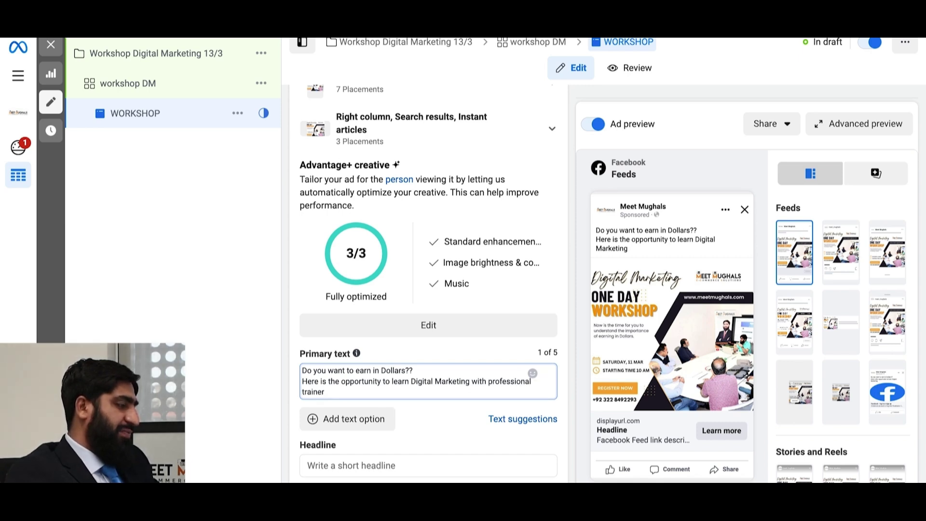
type(".")
- Add 'For Registration:', meetmughals.com/events and a registration phone number as further primary text lines
key("Return")
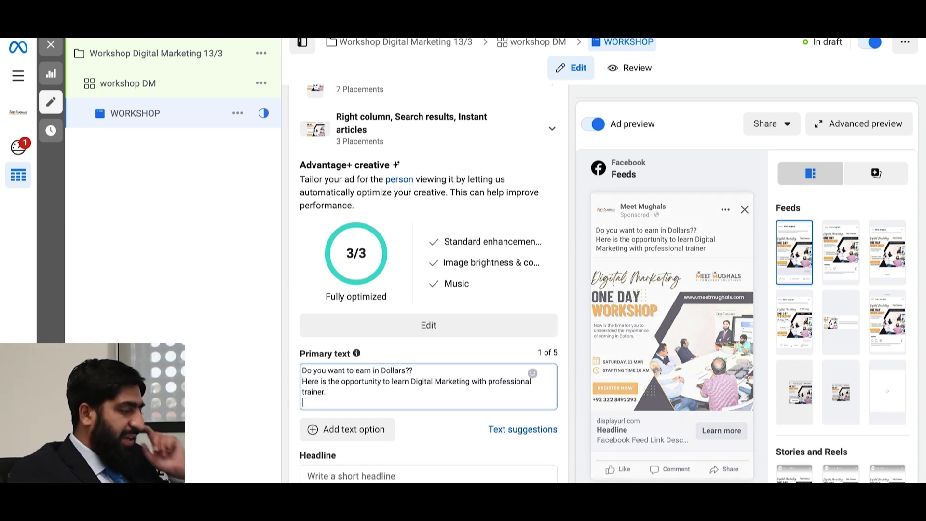
type("For ")
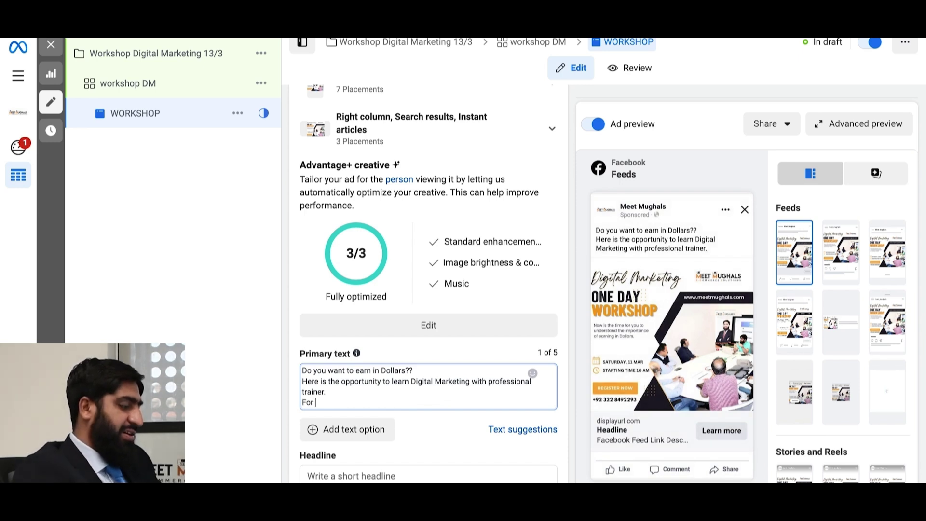
type("Registrat")
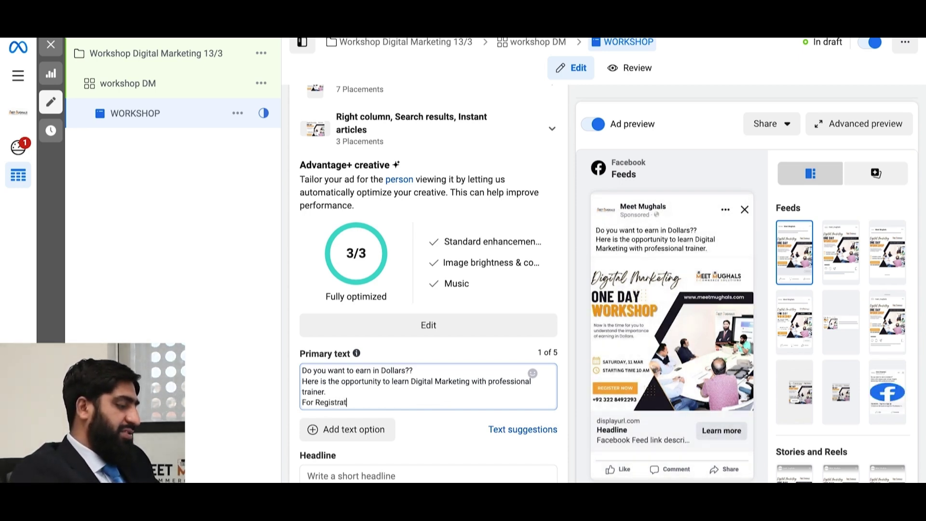
type("ionL")
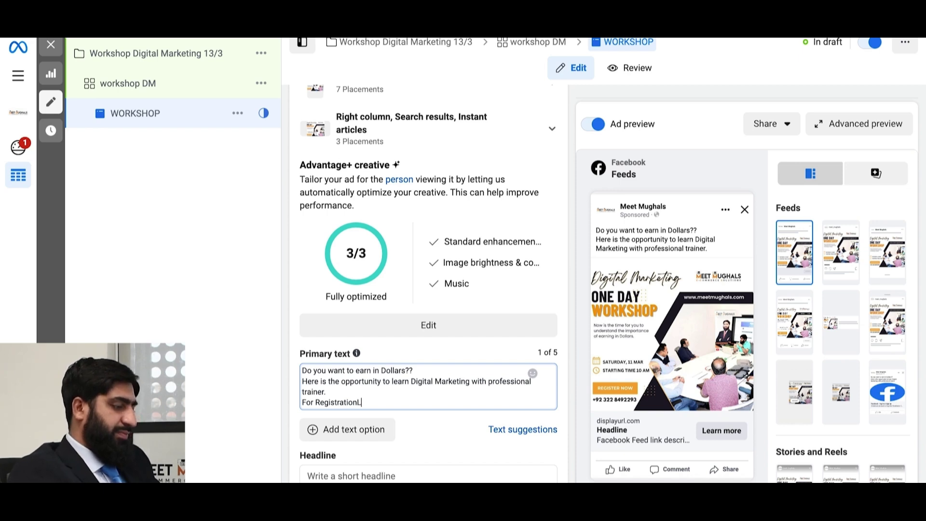
key("BackSpace")
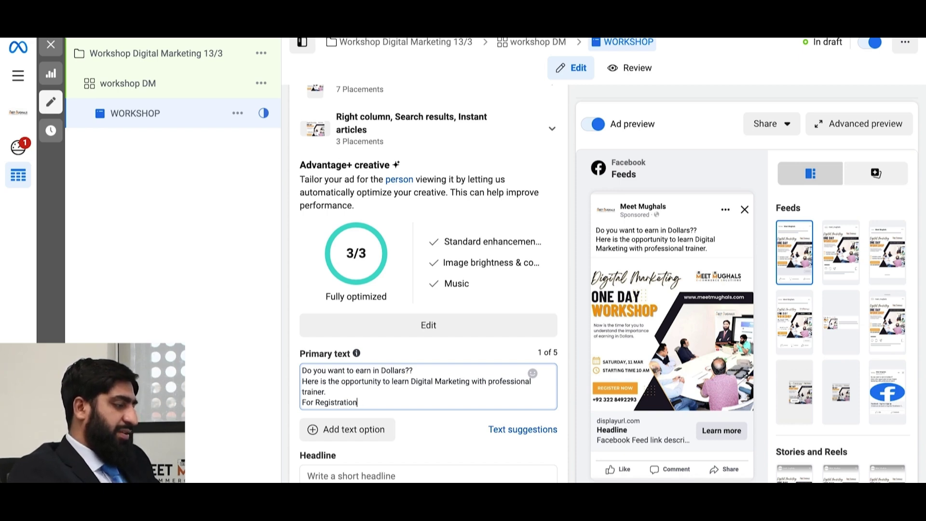
type(":")
key("Return")
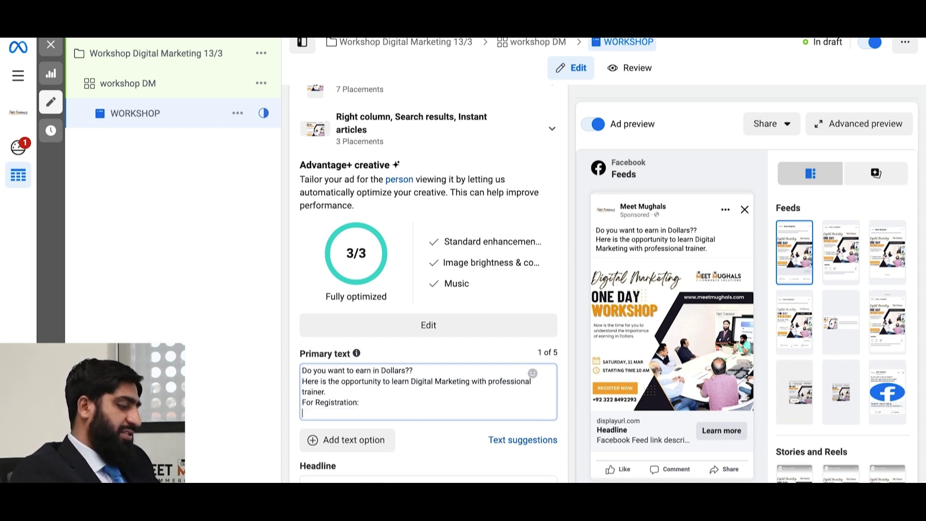
type("Www")
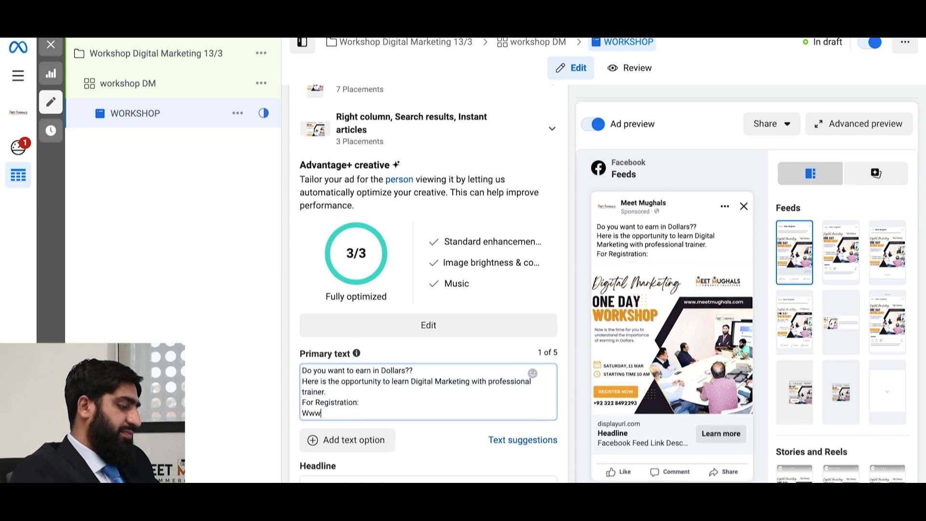
key("BackSpace")
key("BackSpace")
key("BackSpace")
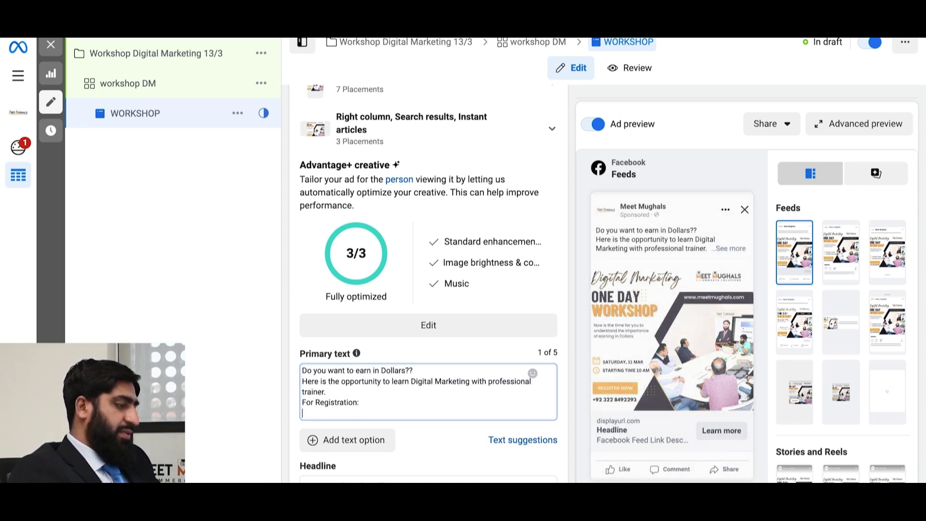
type("meetmughal")
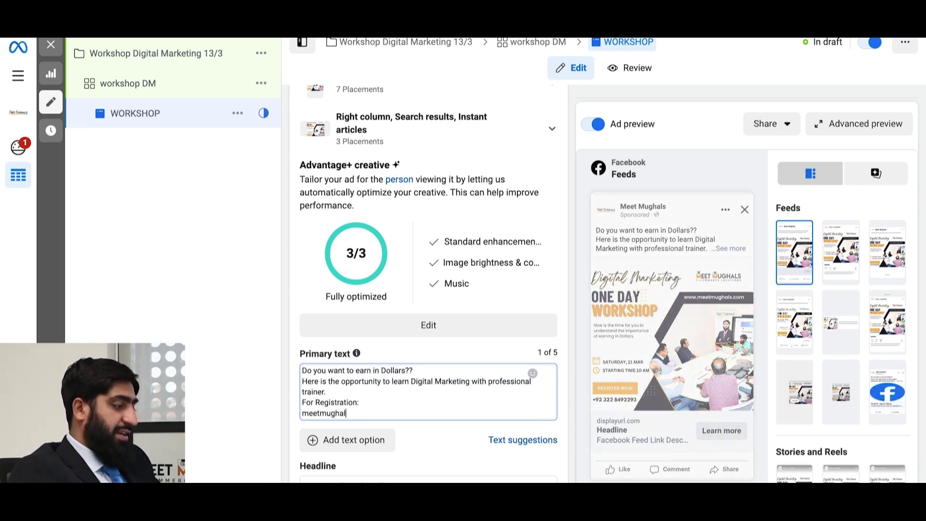
type("s.com/events")
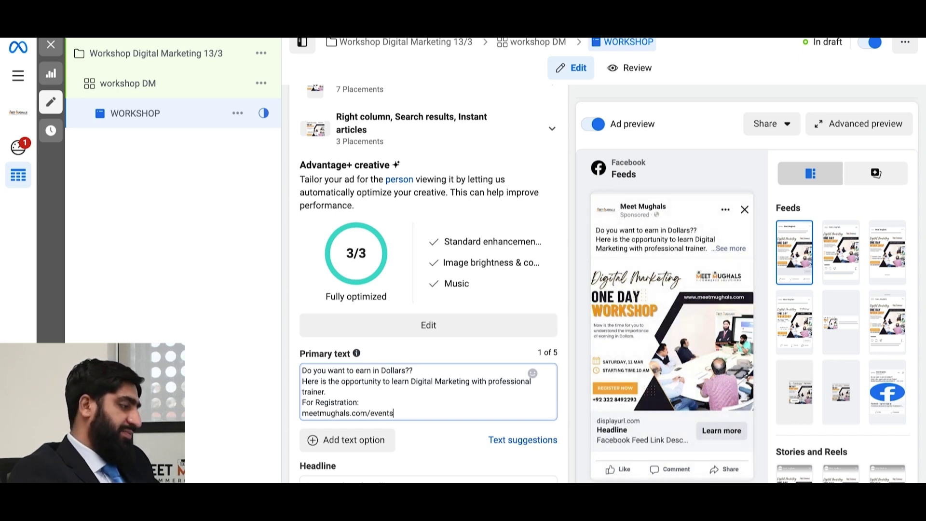
scroll(444, 378, "down", 2)
key("Return")
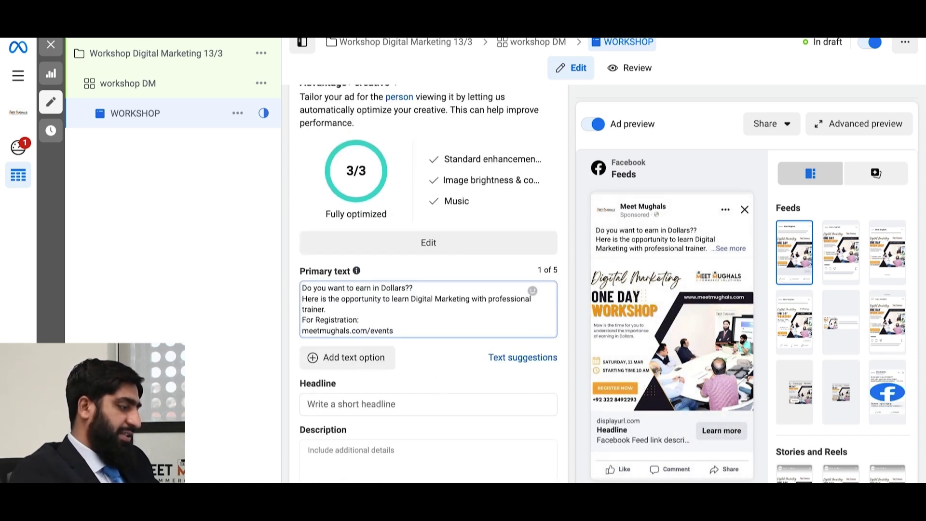
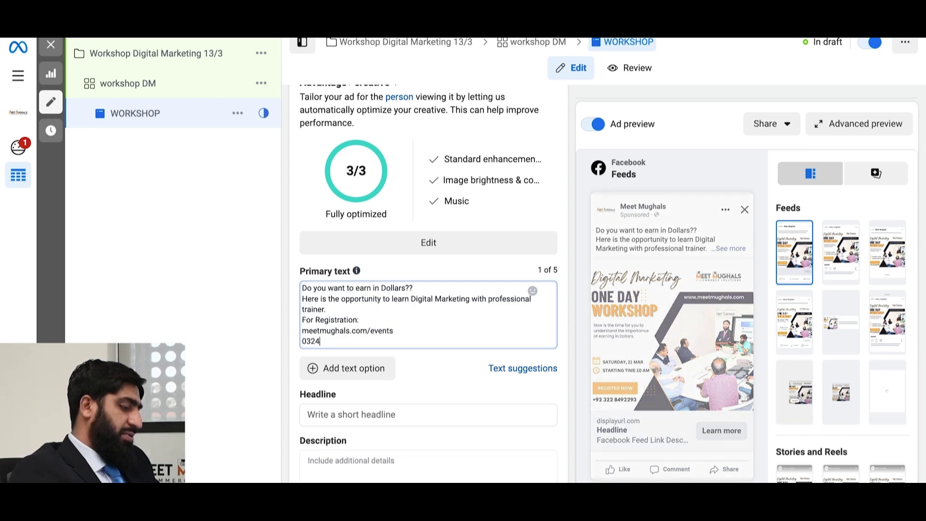
left_click(723, 248)
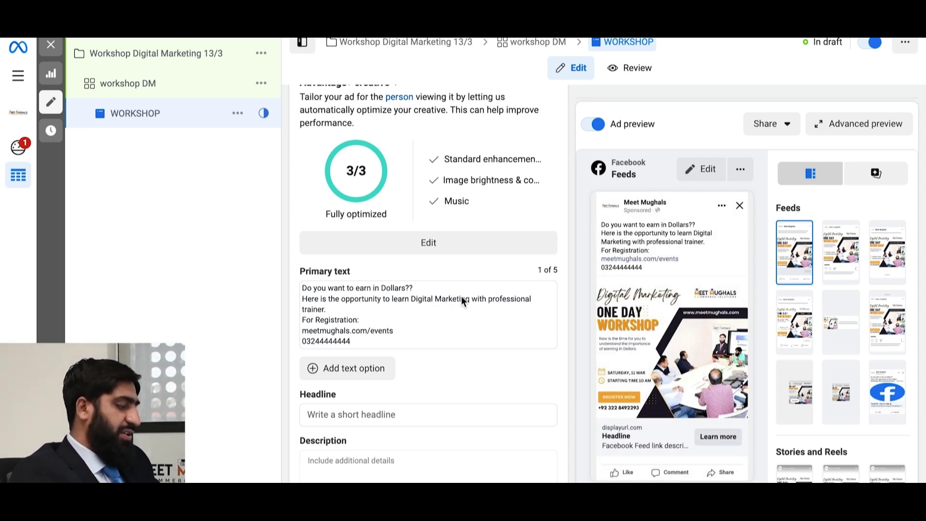
- Enter 'For Registration >' as the ad headline
scroll(423, 323, "down", 4)
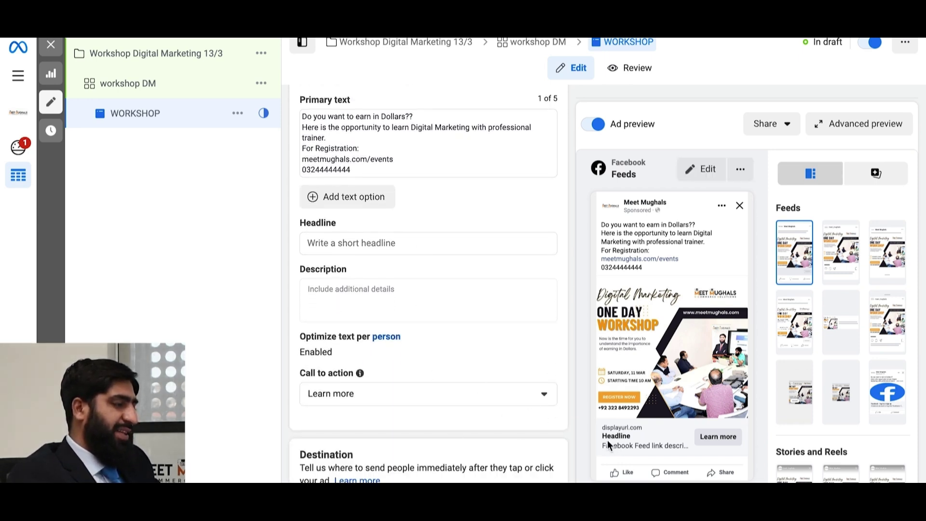
left_click(343, 243)
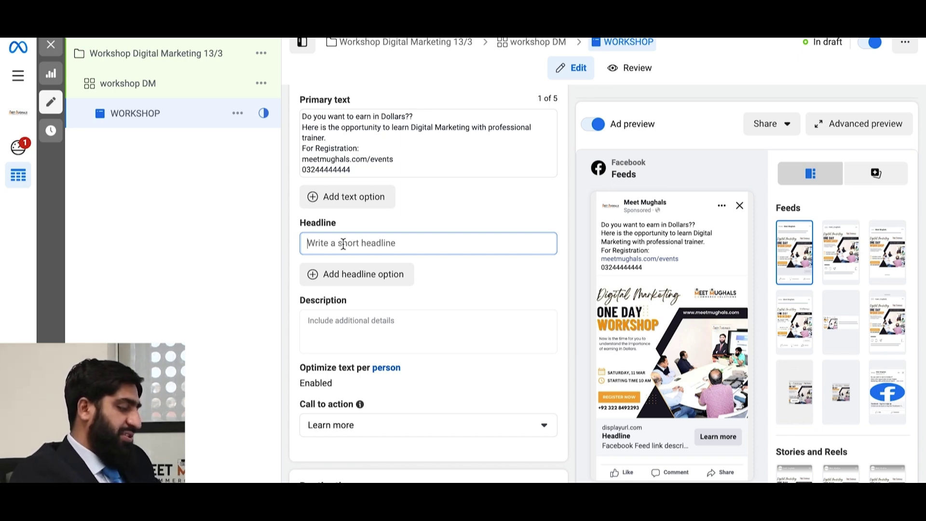
type("m")
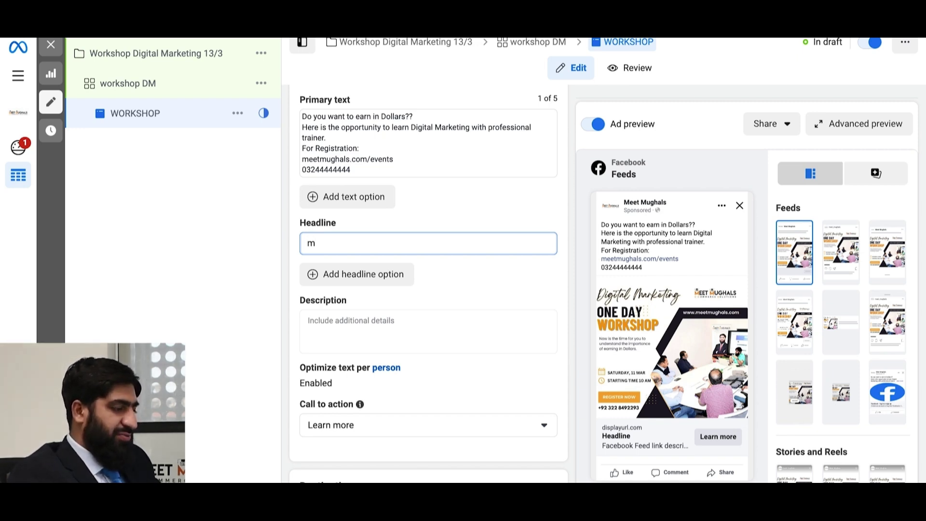
key("BackSpace")
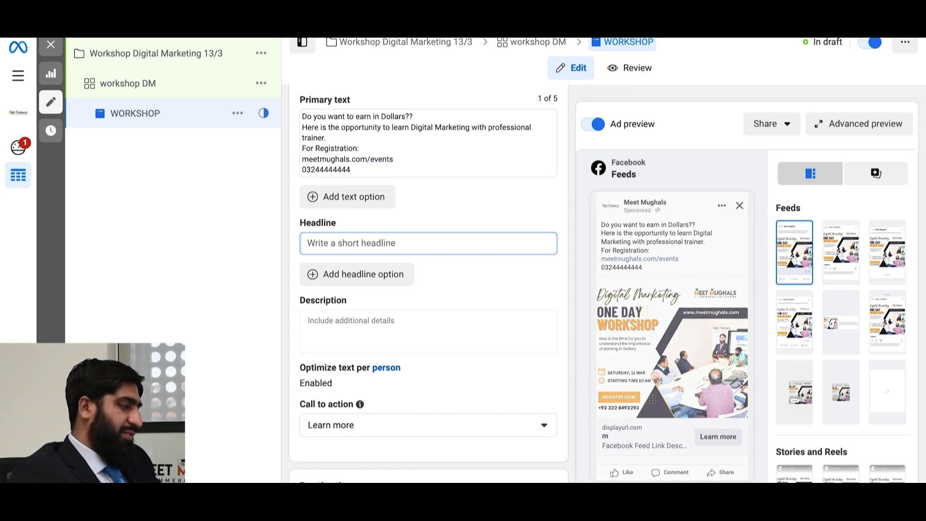
type("For ")
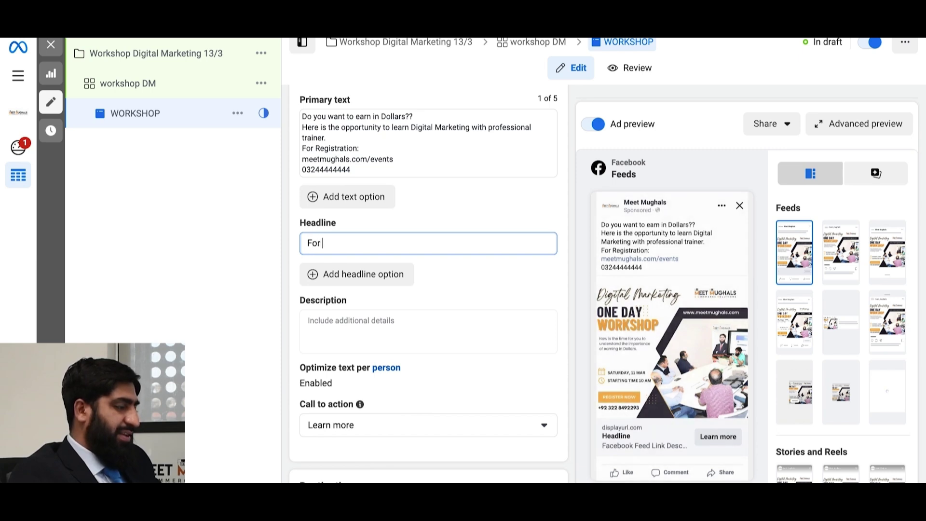
type("Reg")
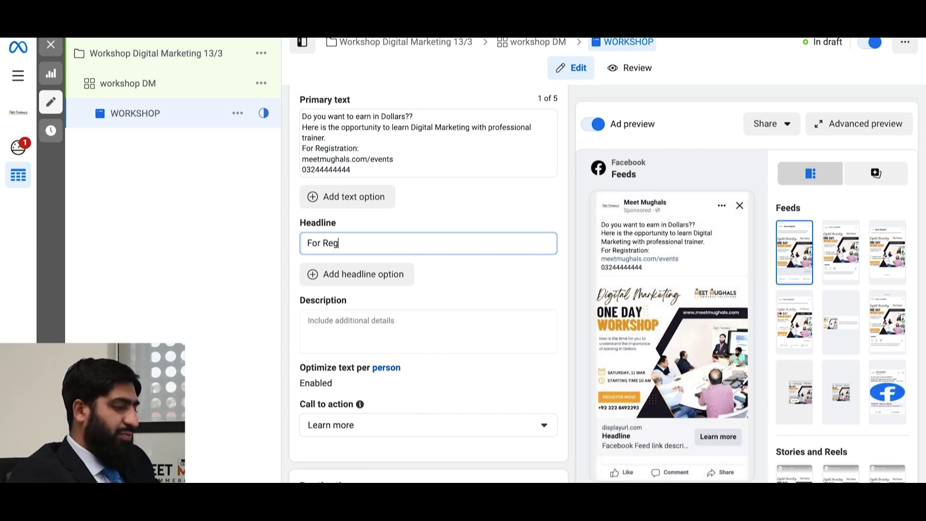
type("is")
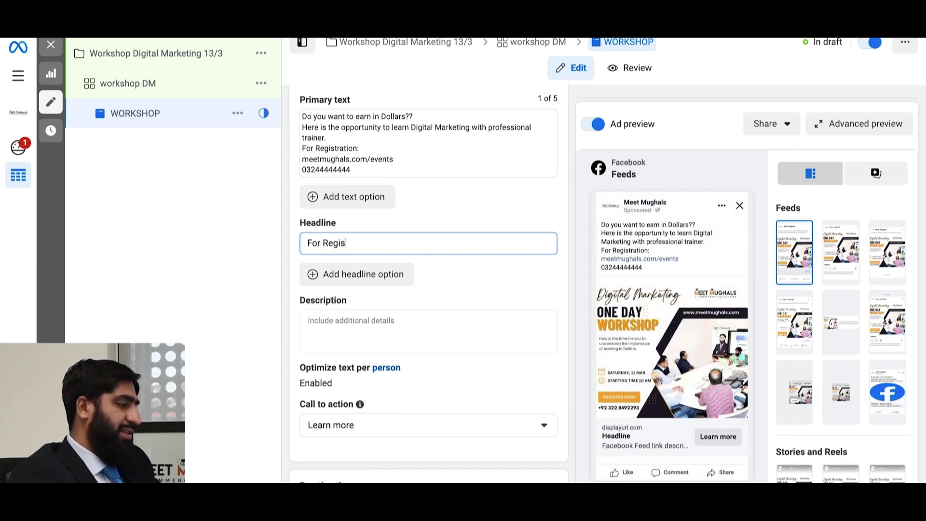
type("tration")
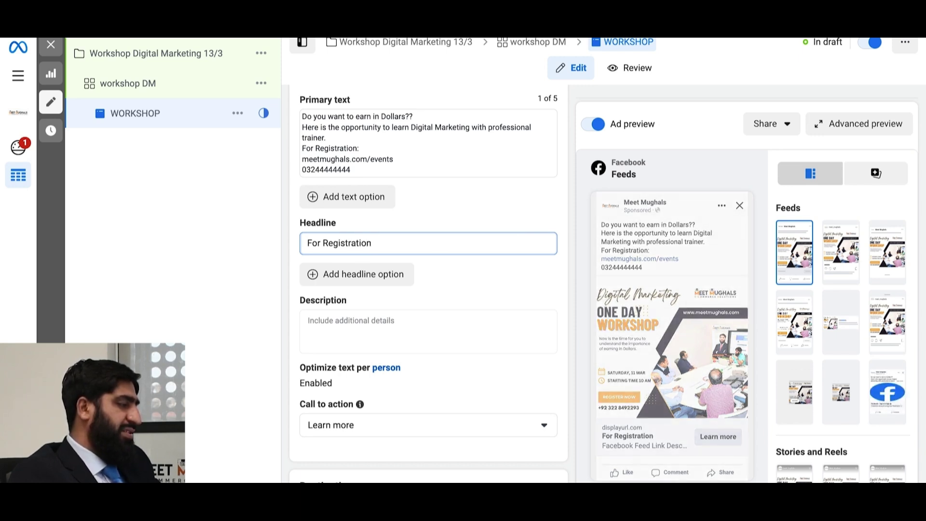
type(" >")
- Change the call-to-action button from Learn more to Apply now
scroll(438, 380, "down", 1)
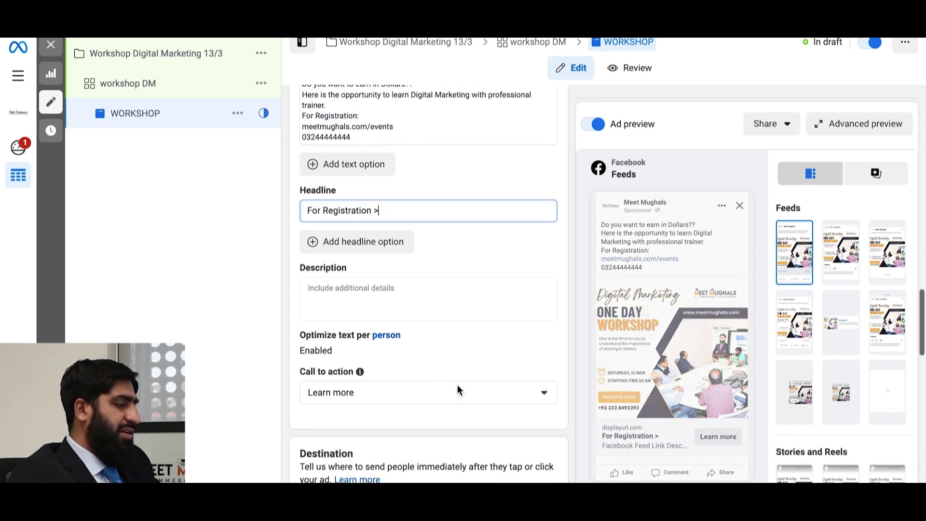
left_click(546, 394)
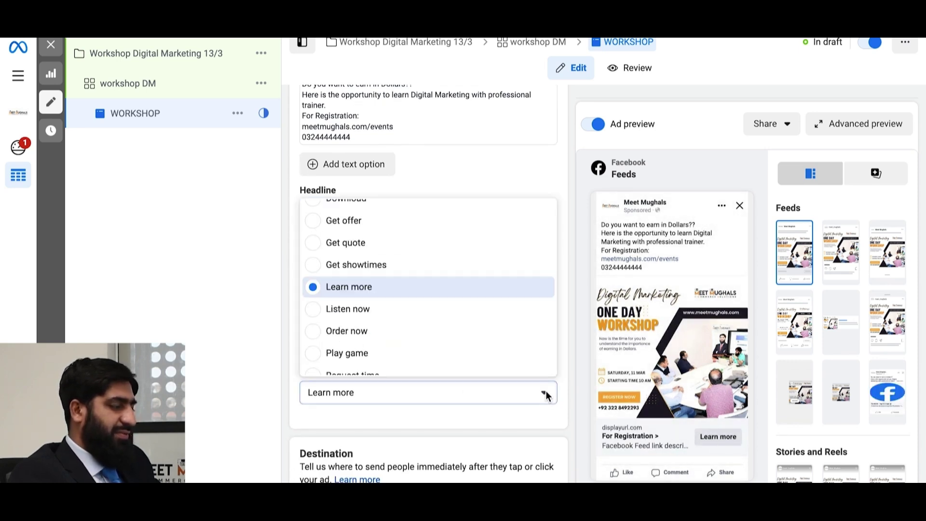
scroll(369, 285, "down", 3)
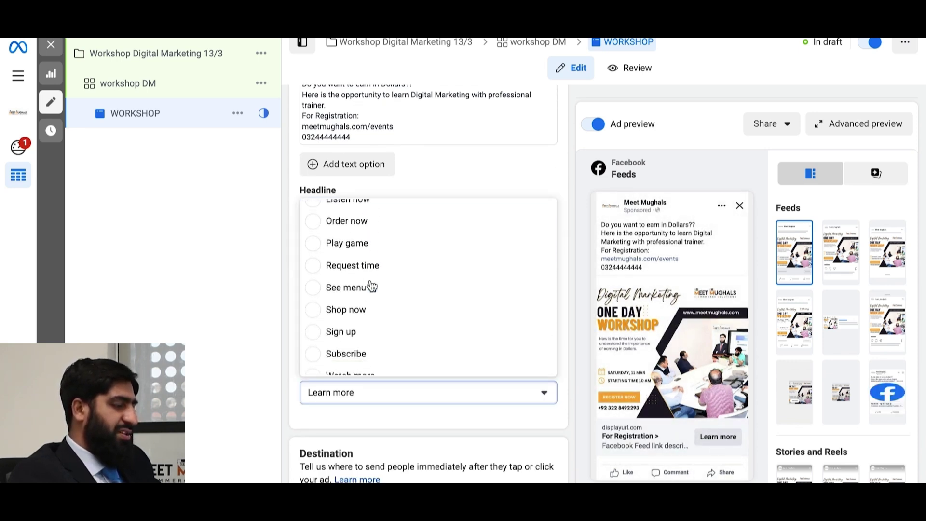
scroll(371, 285, "up", 5)
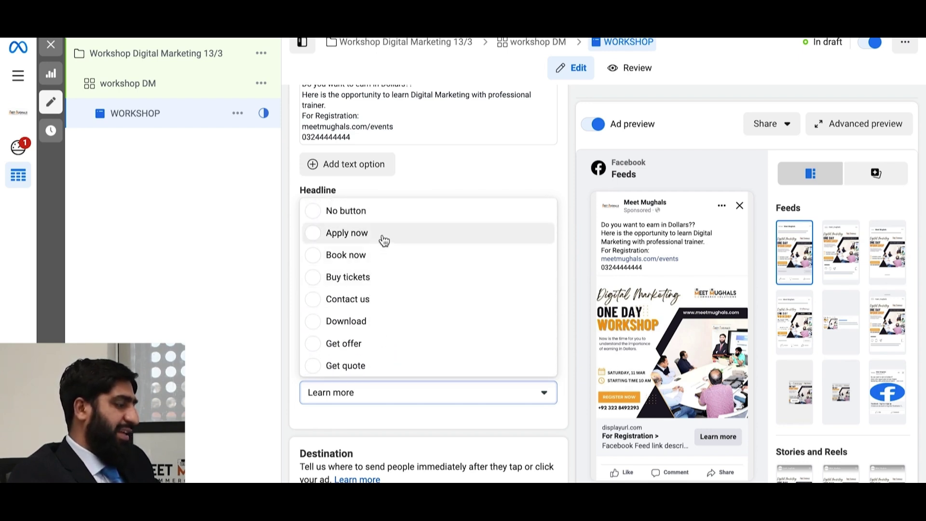
left_click(381, 238)
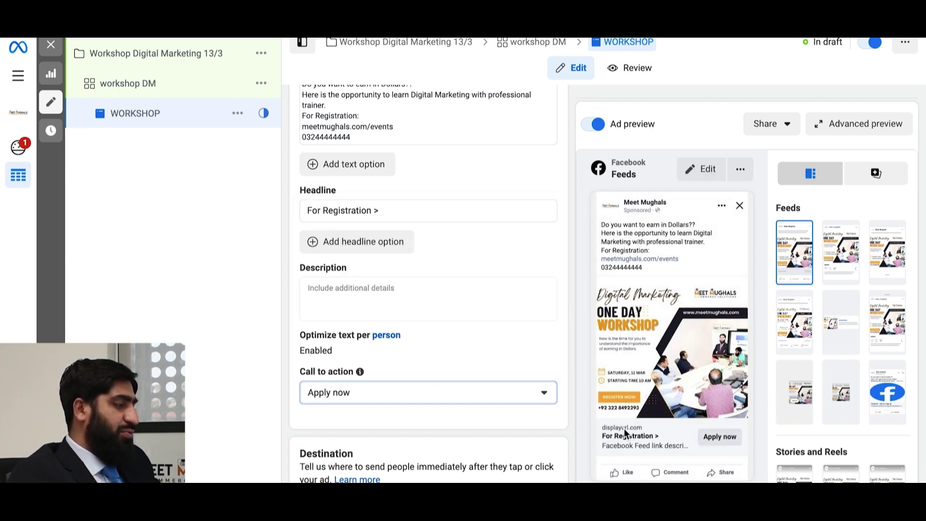
- Keep Website as the destination and enter meetmughals.com/events as the Website URL
scroll(403, 376, "down", 1)
scroll(401, 370, "down", 3)
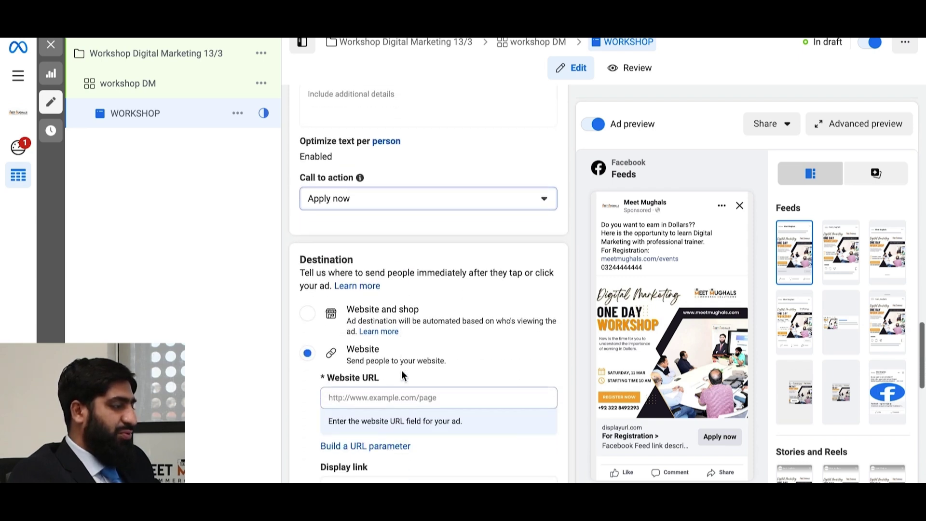
scroll(401, 369, "down", 1)
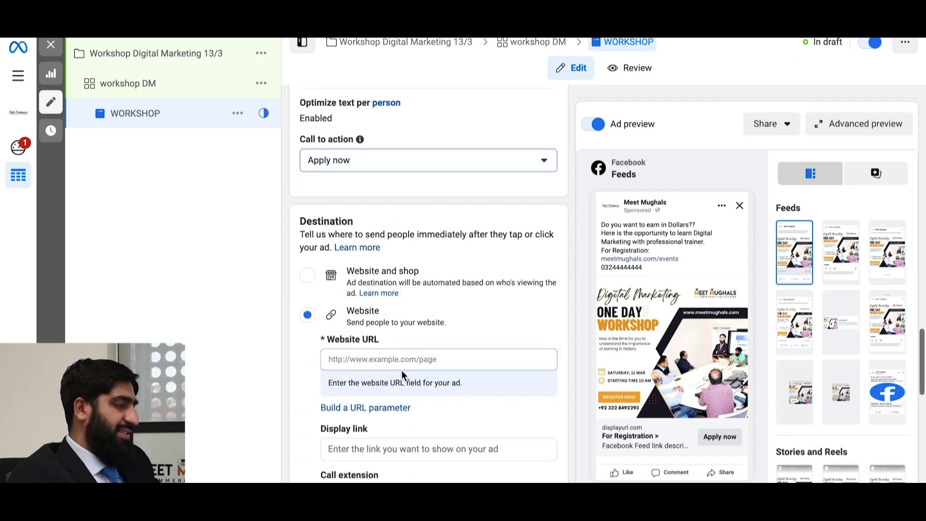
left_click(308, 280)
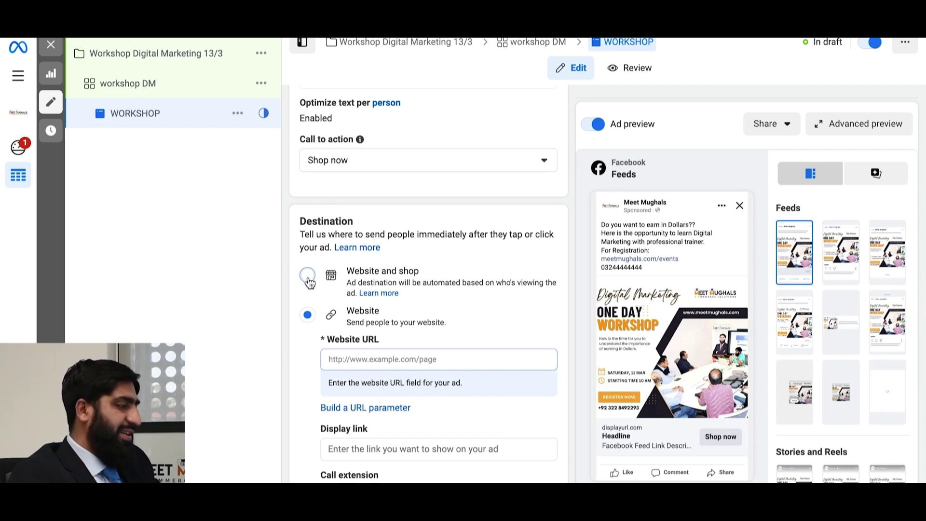
left_click(307, 318)
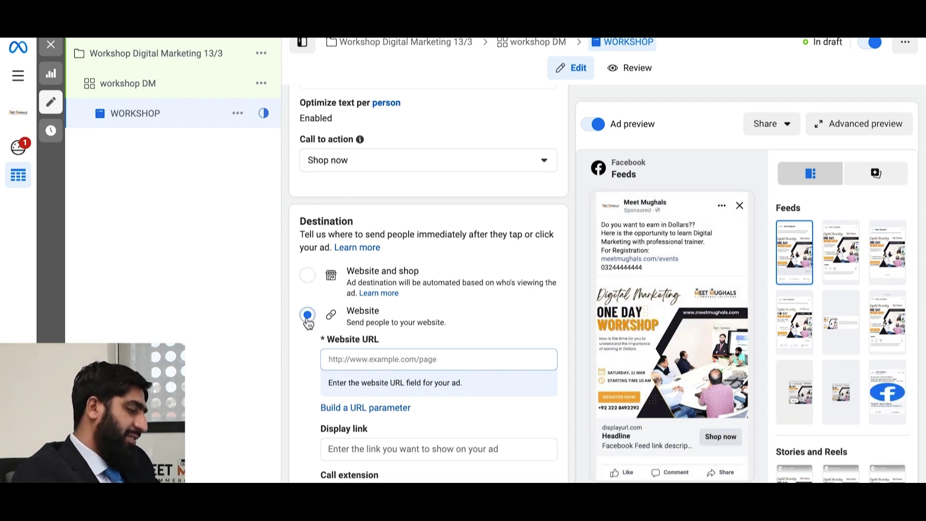
left_click(357, 359)
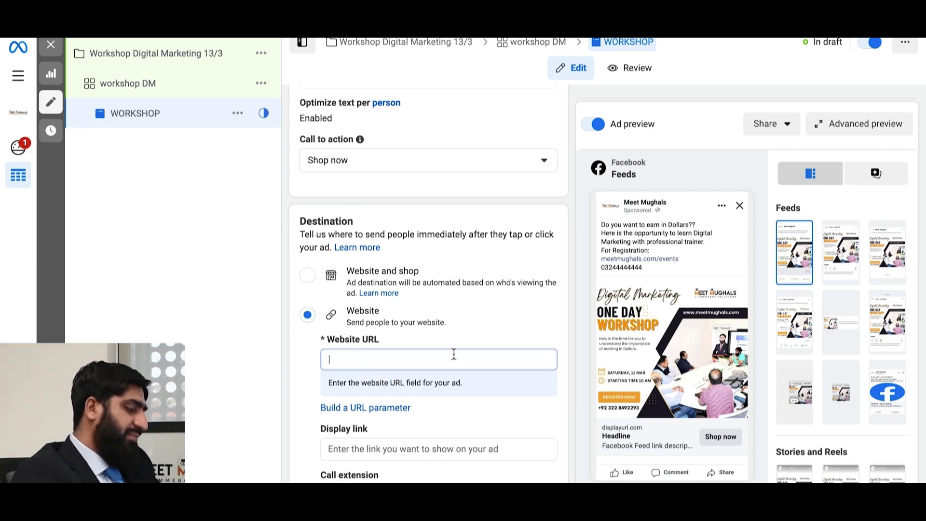
type("meet")
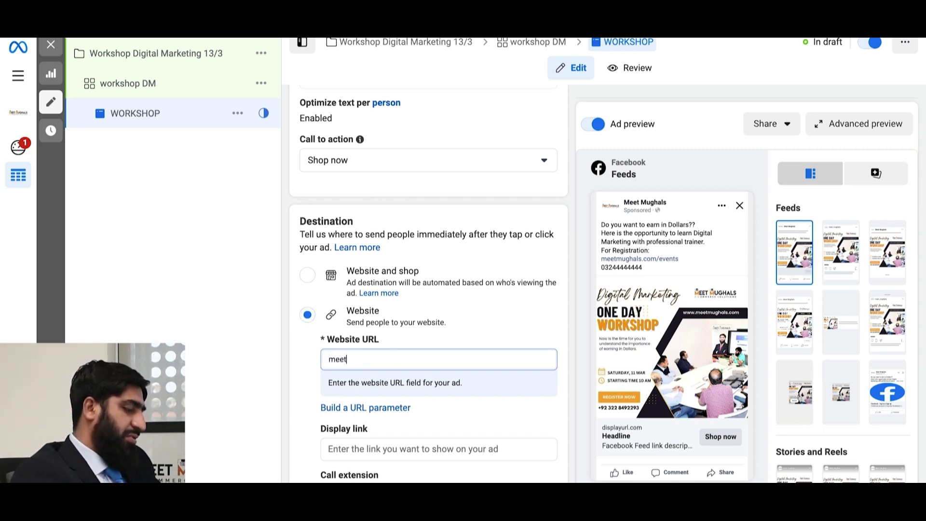
type("mughals")
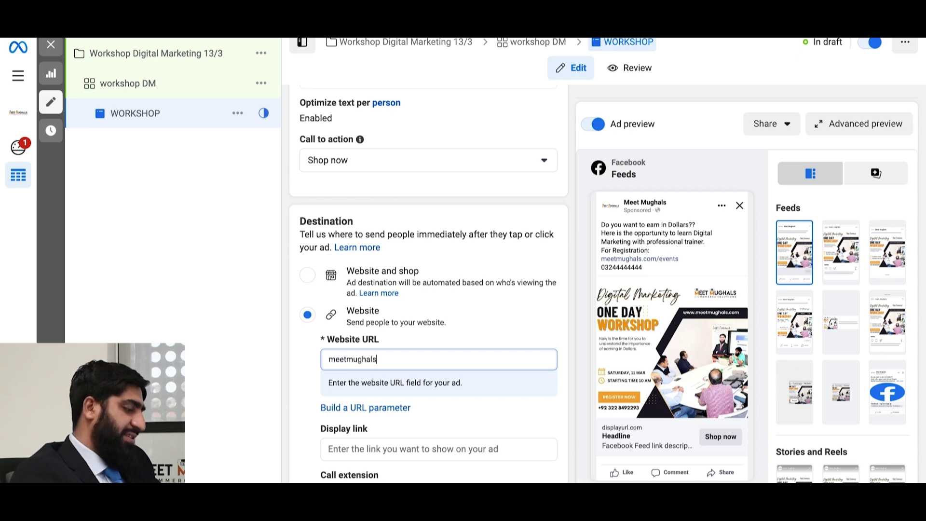
type(".com")
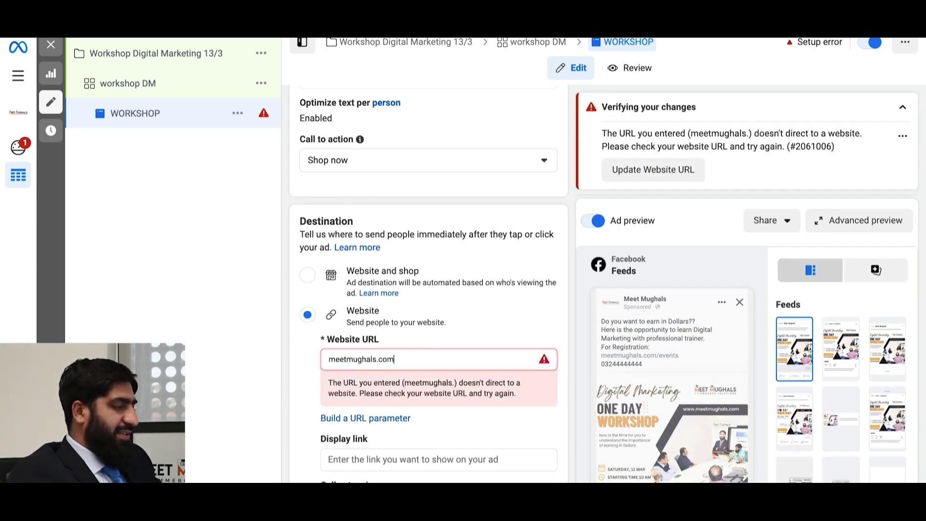
type("/events")
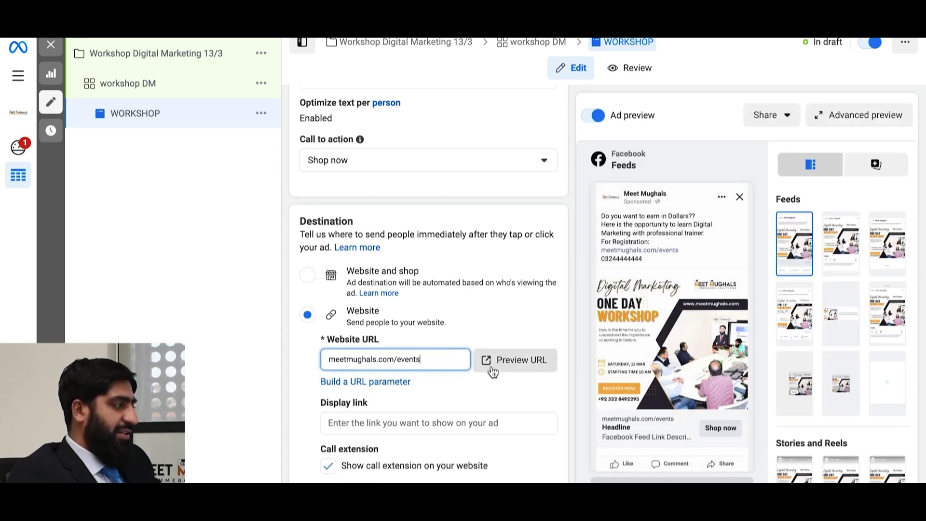
- Preview meetmughals.com/events in a new tab, check the Events and Register Now pages, then return
left_click(500, 369)
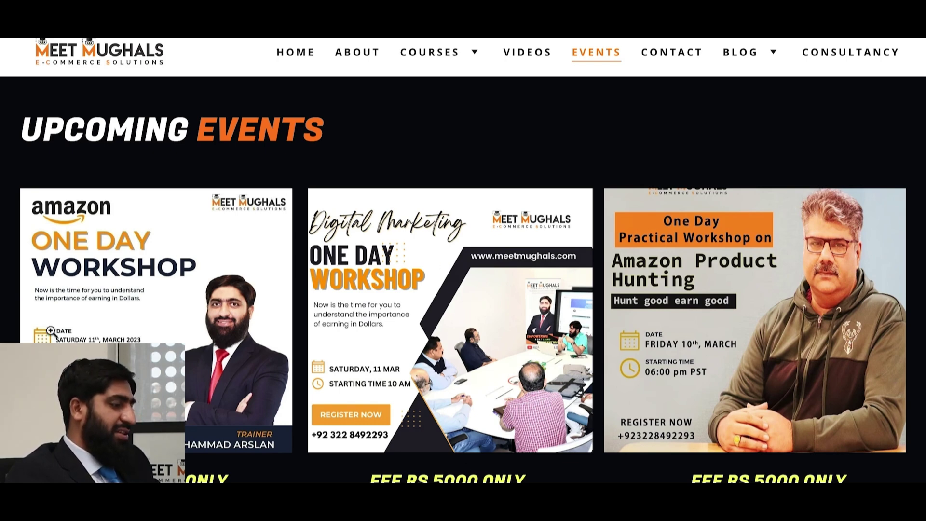
scroll(547, 359, "down", 2)
scroll(546, 360, "up", 1)
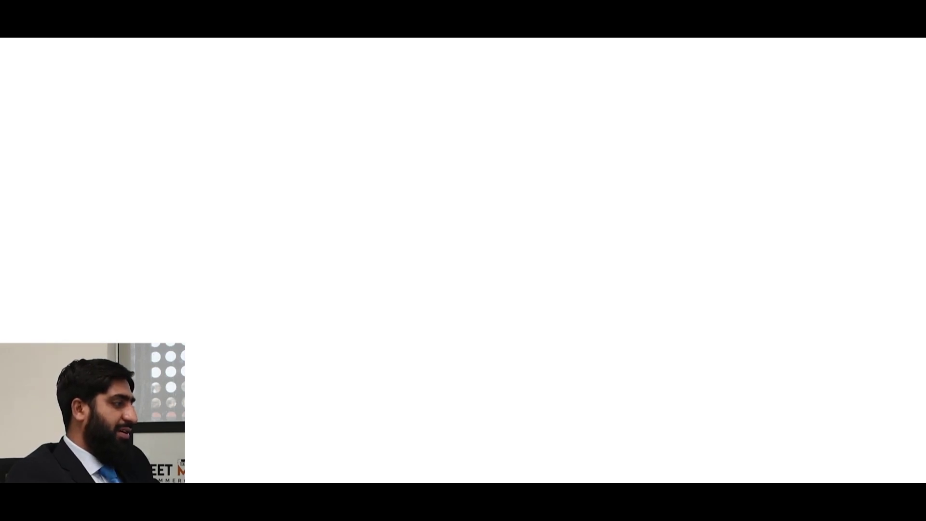
scroll(559, 196, "down", 10)
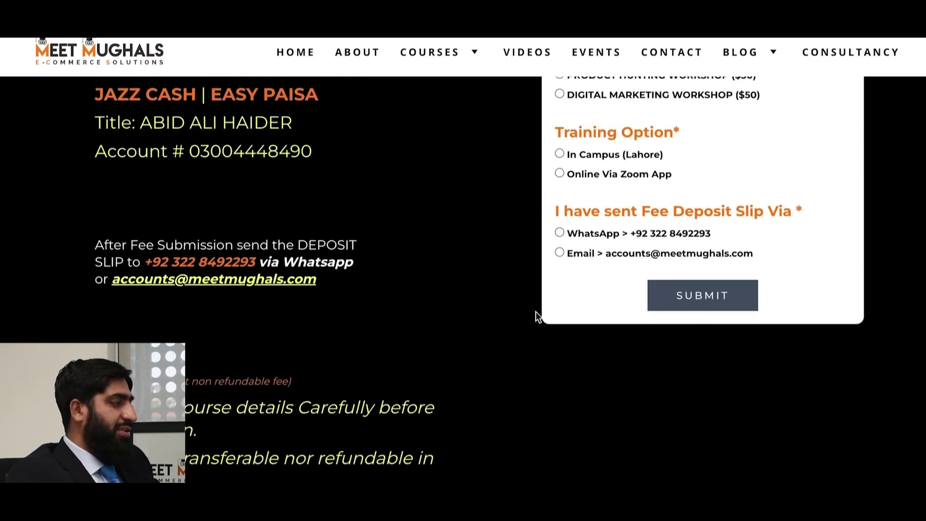
scroll(534, 314, "up", 10)
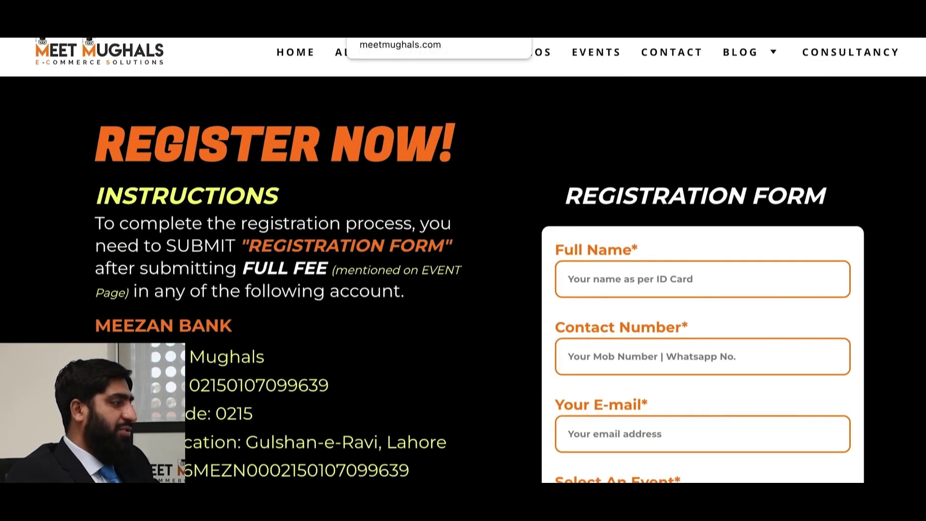
left_click(386, 39)
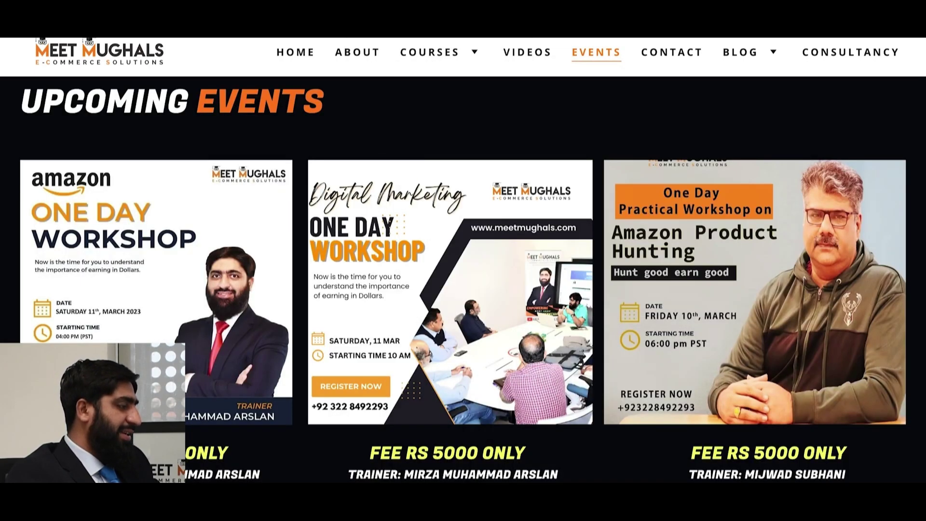
left_click(320, 39)
scroll(326, 278, "down", 5)
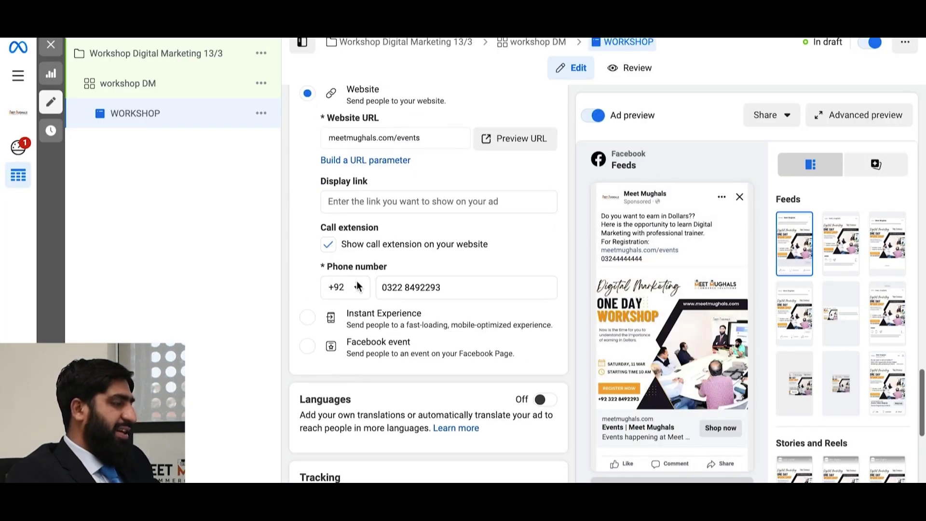
left_click(424, 292)
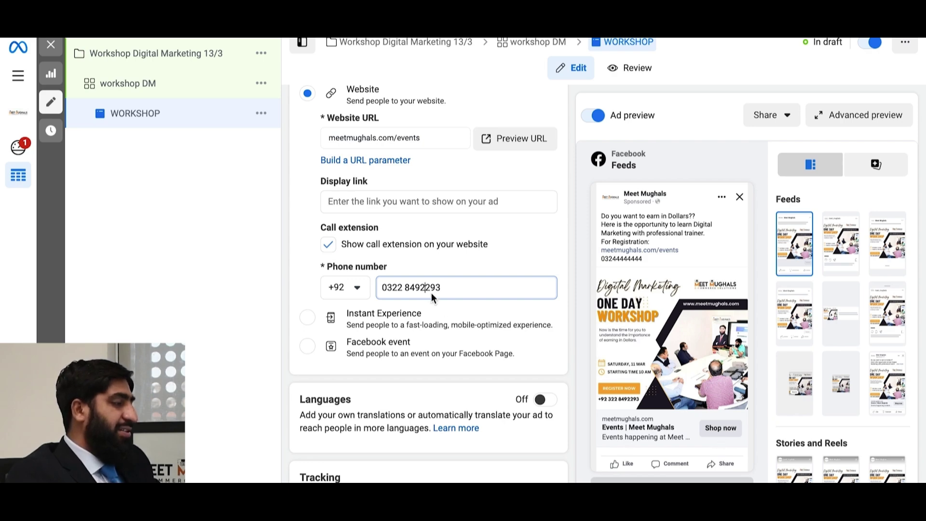
scroll(421, 273, "up", 5)
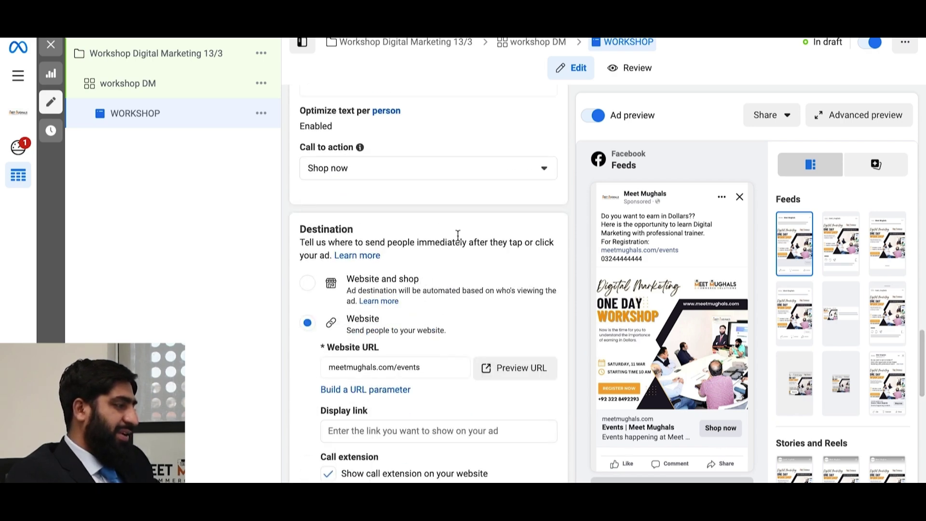
- Switch the call to action back to Apply now so the preview button reads Apply now
left_click(539, 173)
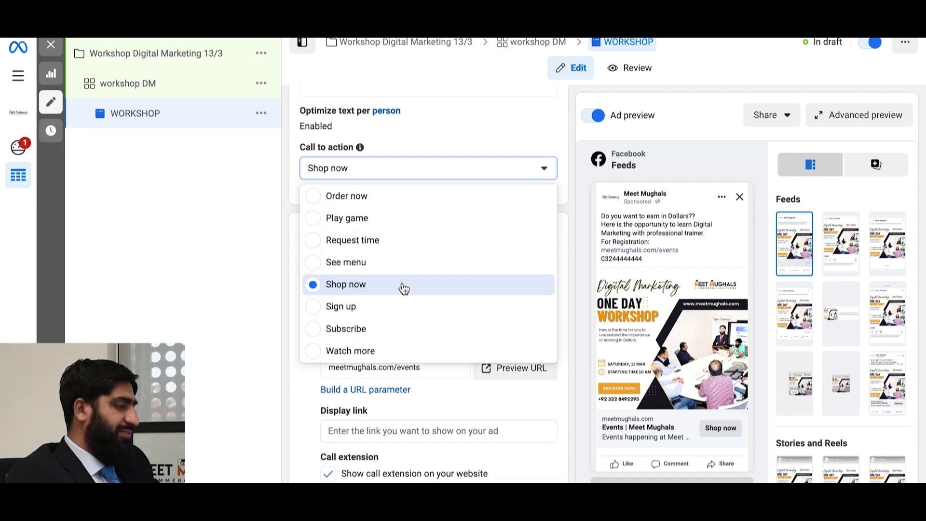
scroll(382, 246, "up", 3)
scroll(383, 246, "up", 3)
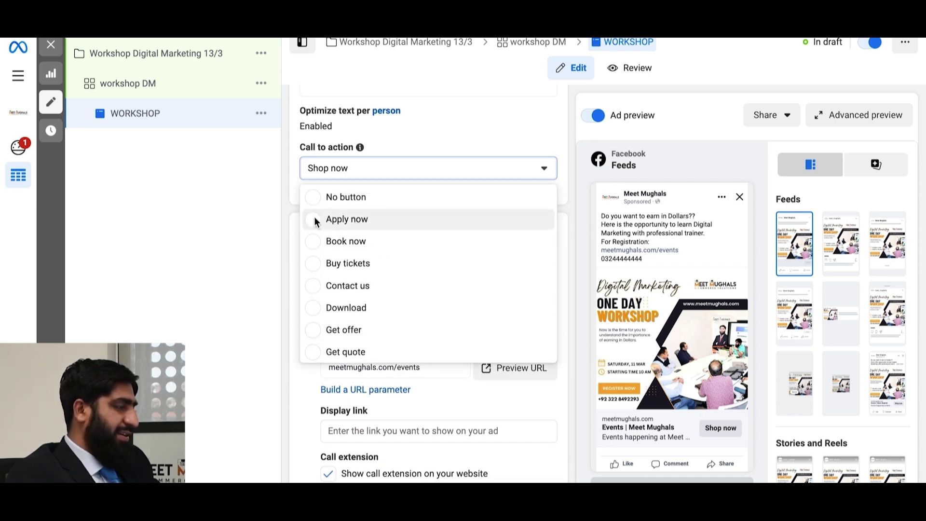
left_click(316, 221)
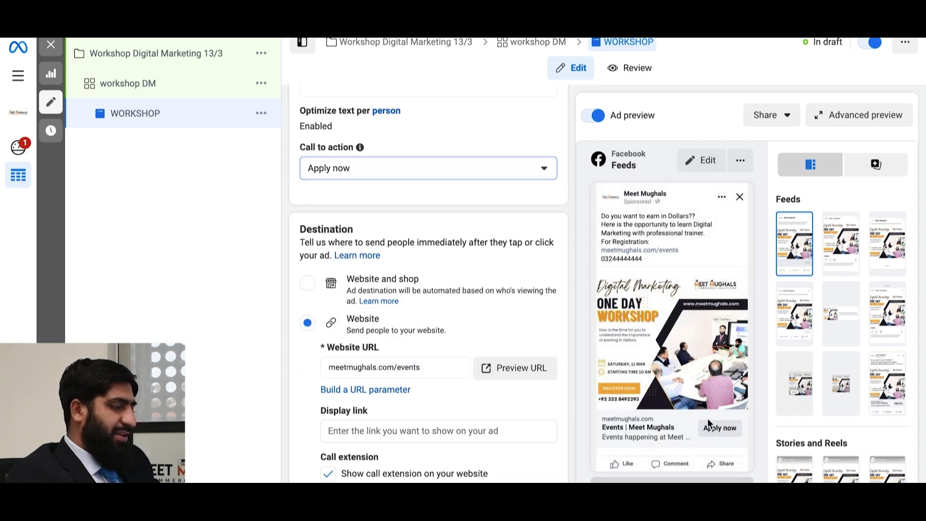
scroll(557, 330, "down", 2)
scroll(558, 331, "down", 6)
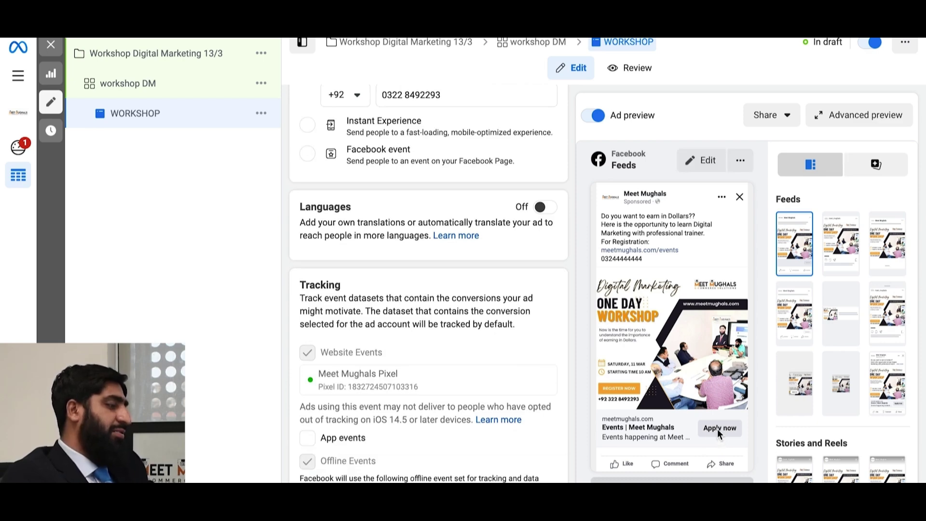
scroll(352, 283, "up", 6)
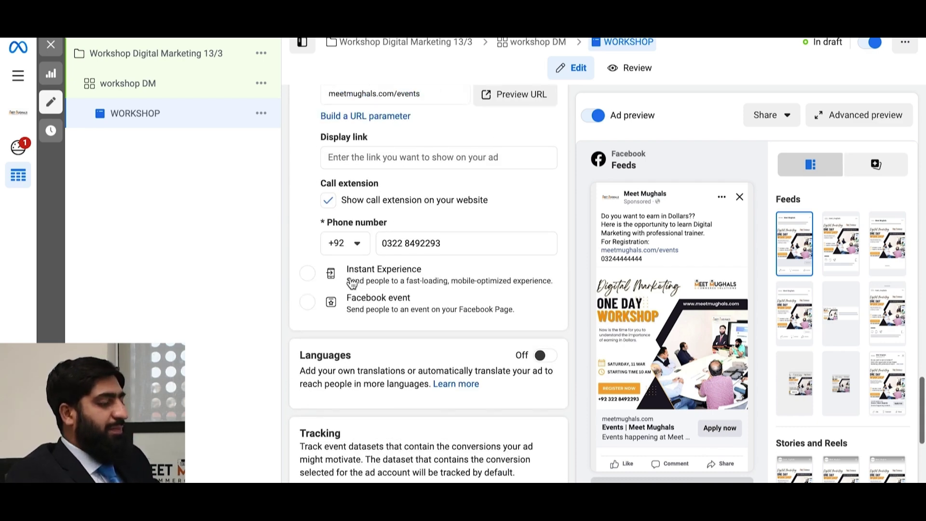
scroll(419, 249, "down", 7)
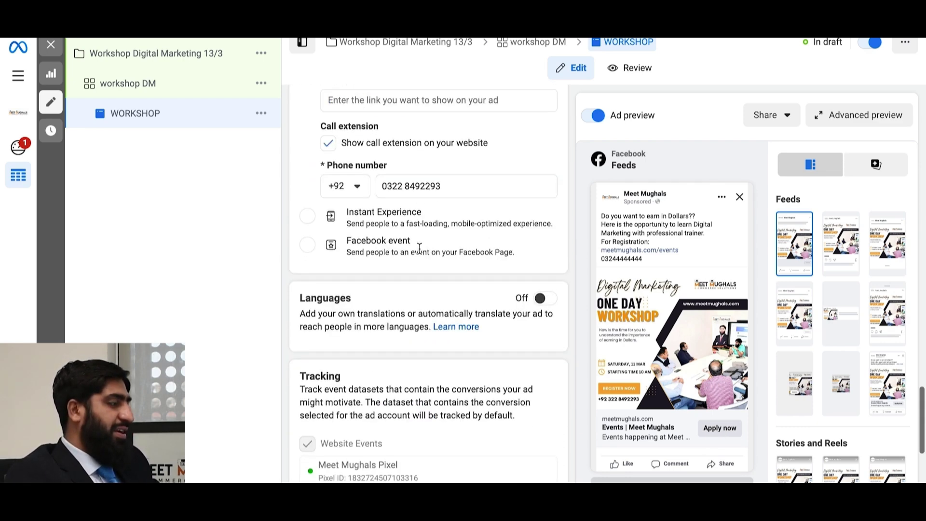
scroll(419, 253, "down", 1)
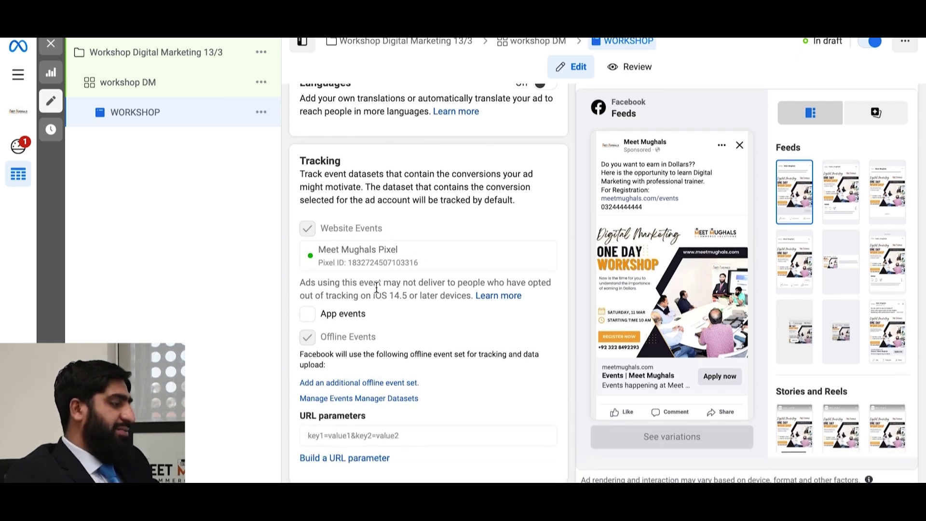
scroll(377, 288, "up", 2)
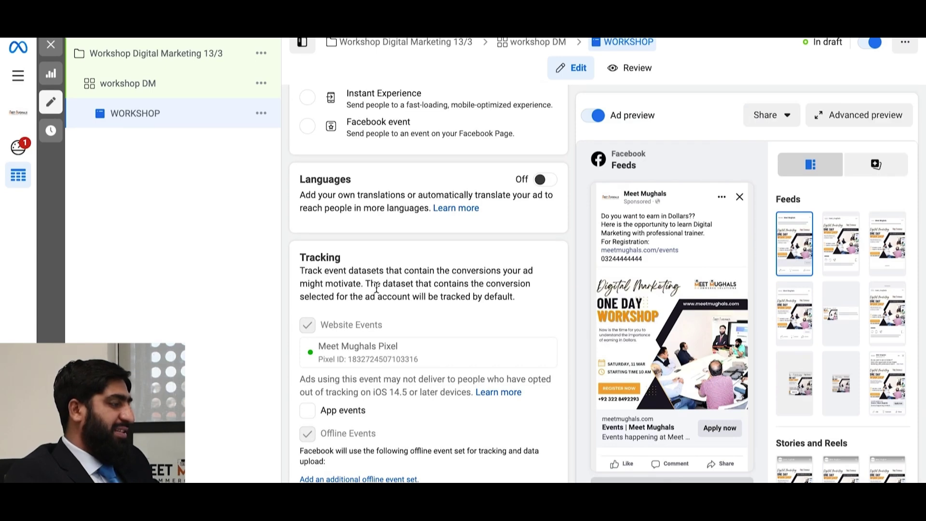
scroll(377, 288, "up", 2)
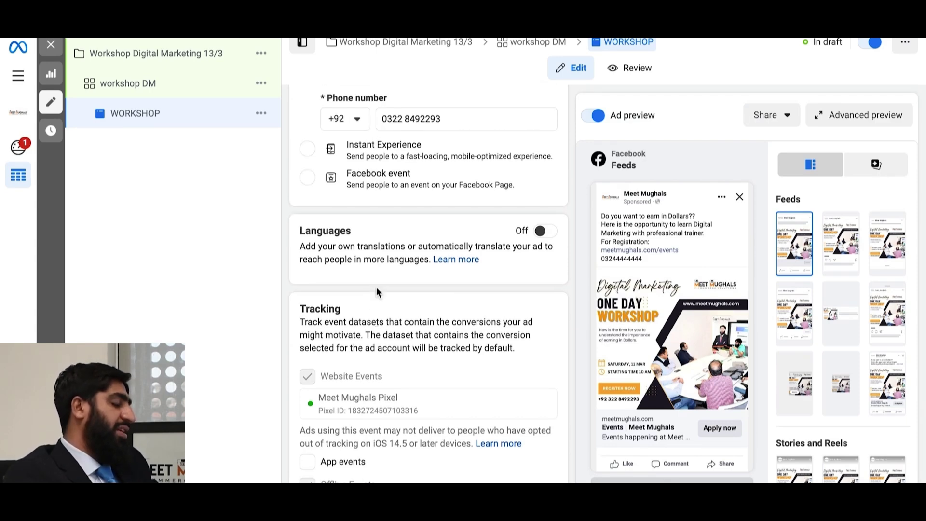
scroll(376, 287, "up", 1)
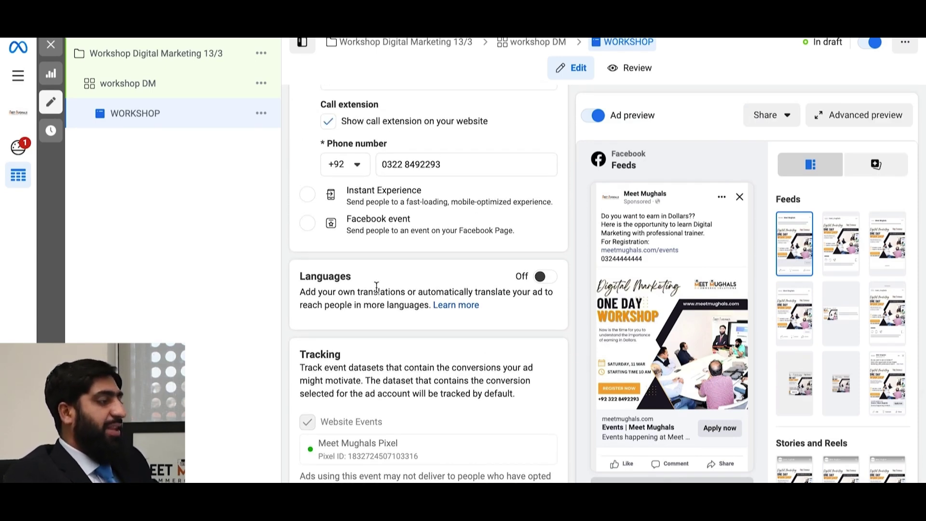
scroll(377, 288, "up", 10)
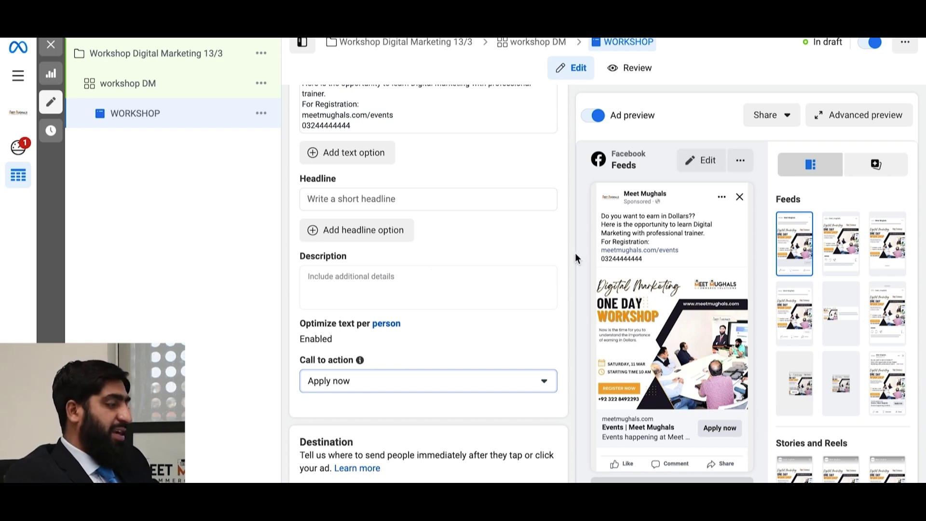
scroll(430, 387, "down", 2)
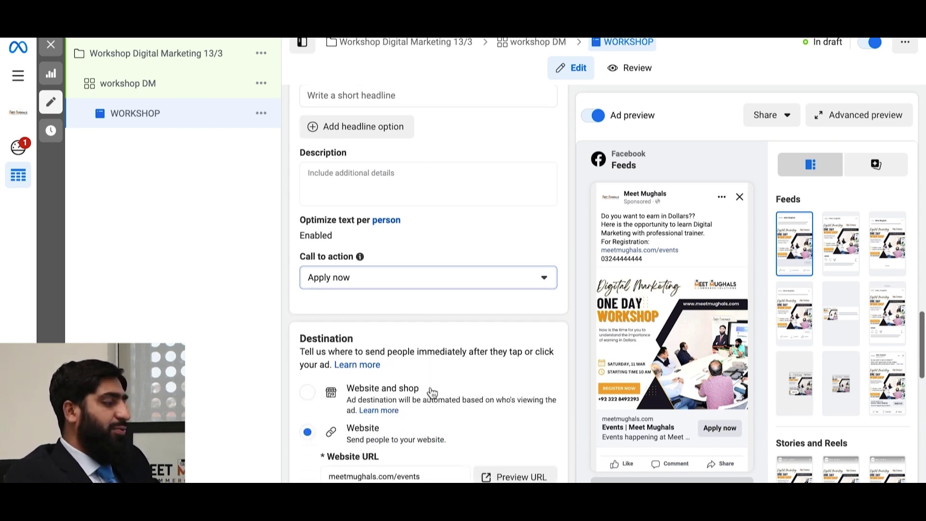
scroll(432, 393, "down", 1)
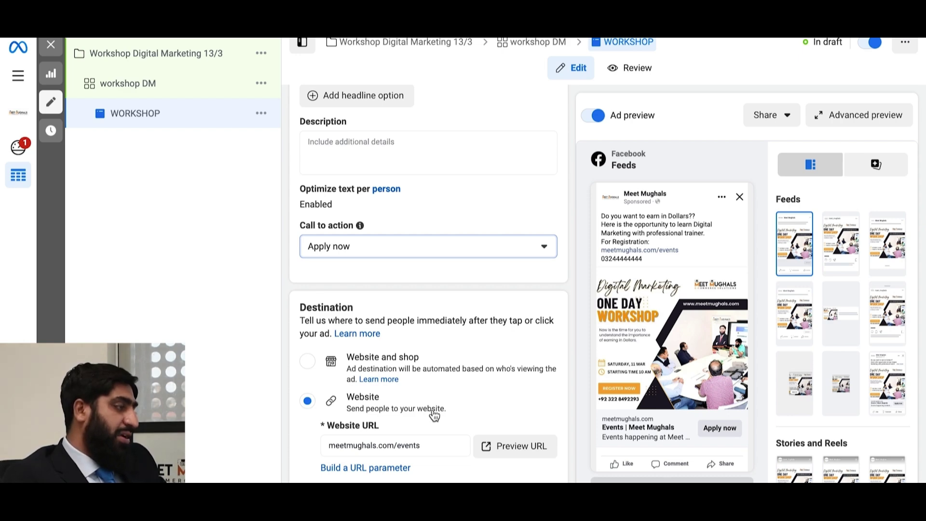
scroll(531, 289, "up", 10)
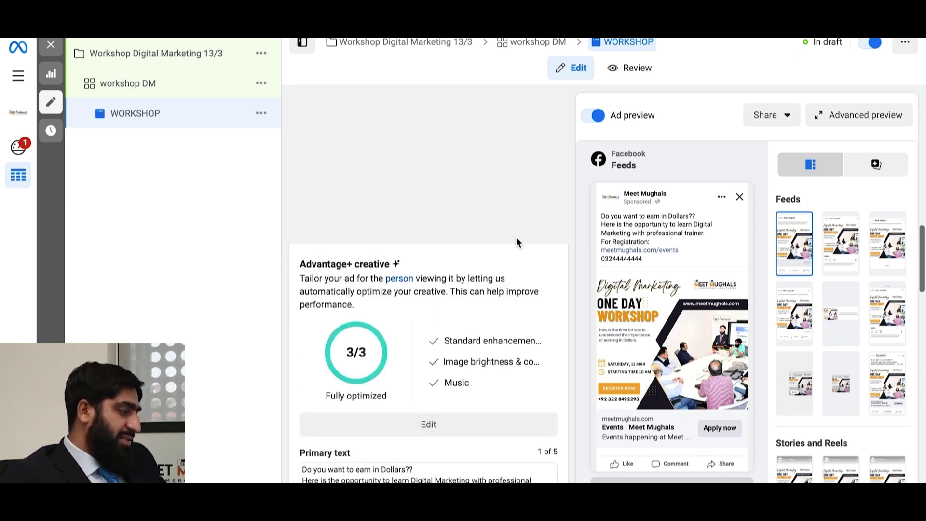
- Review the campaign settings and then the workshop DM ad set settings
left_click(434, 45)
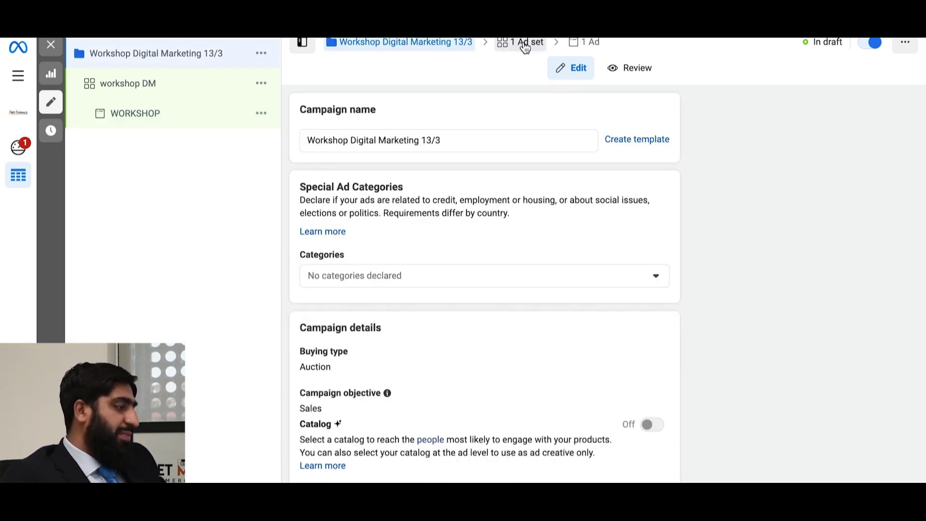
left_click(525, 42)
scroll(434, 271, "down", 3)
scroll(433, 272, "down", 15)
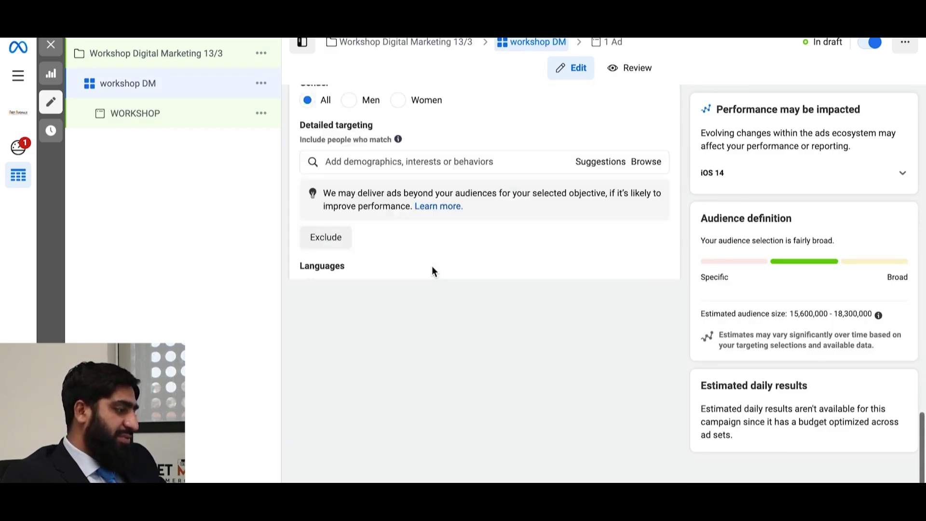
scroll(432, 268, "up", 4)
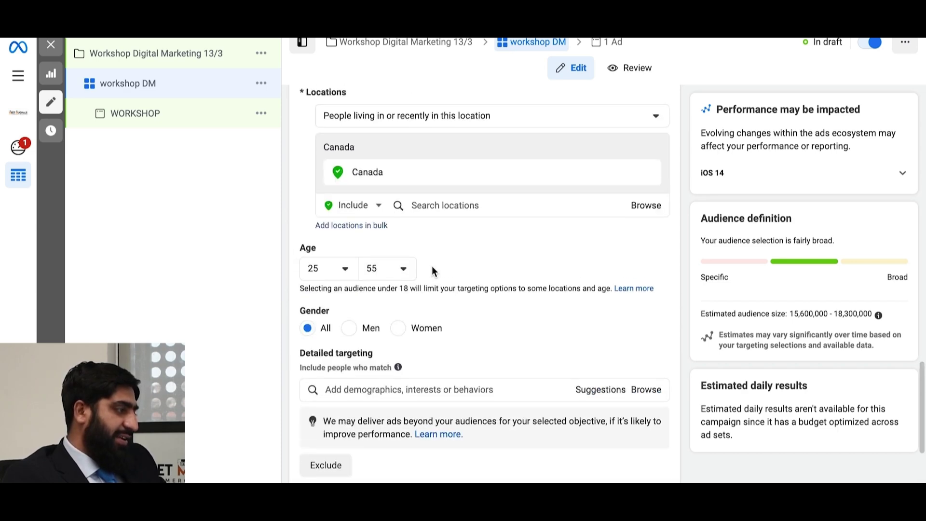
scroll(432, 268, "up", 4)
scroll(433, 271, "up", 2)
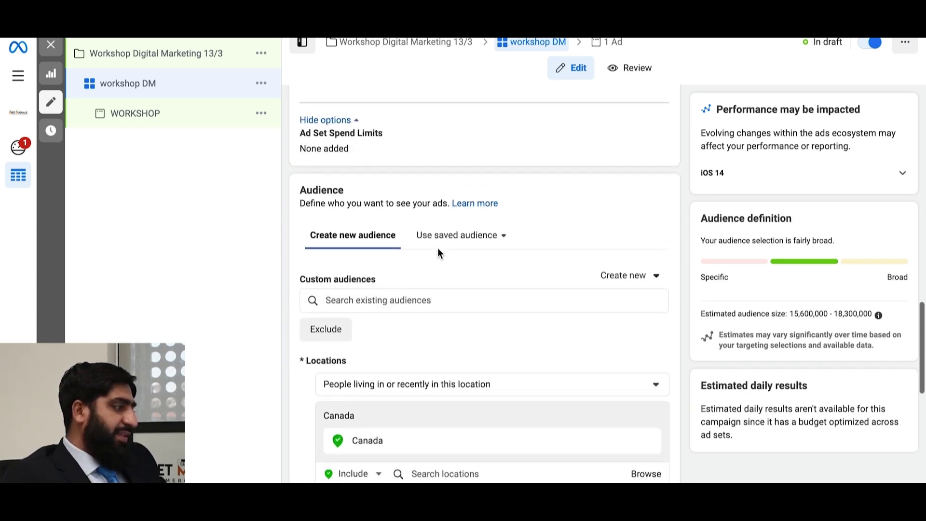
scroll(448, 241, "up", 3)
scroll(448, 242, "up", 5)
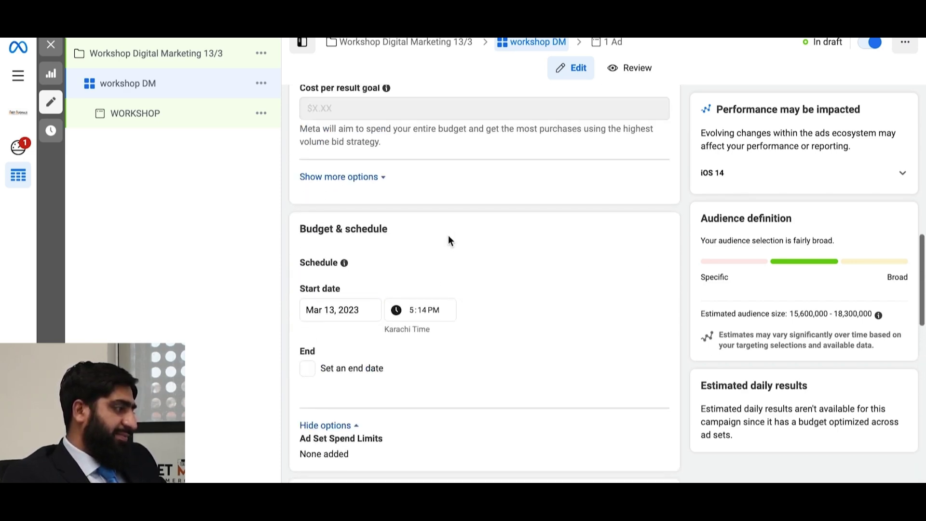
scroll(448, 237, "up", 7)
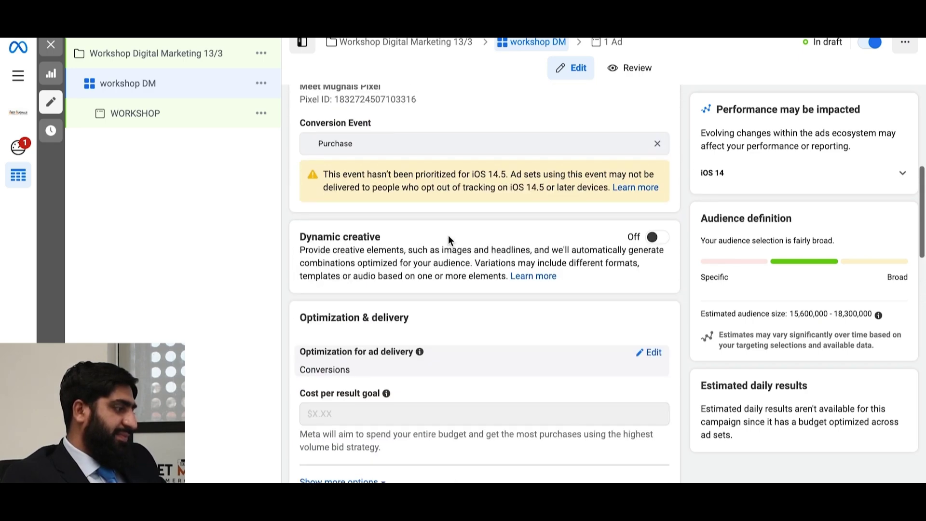
scroll(449, 240, "up", 3)
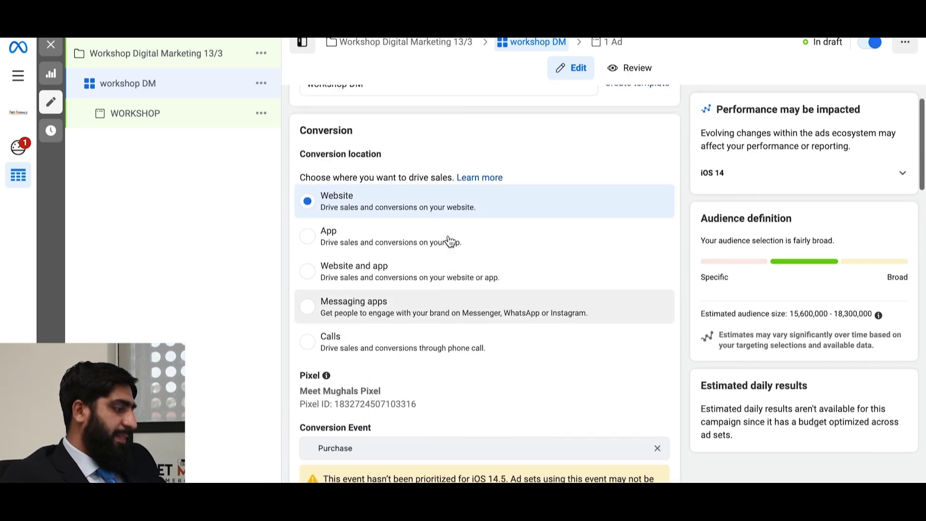
scroll(450, 240, "down", 3)
scroll(448, 239, "down", 14)
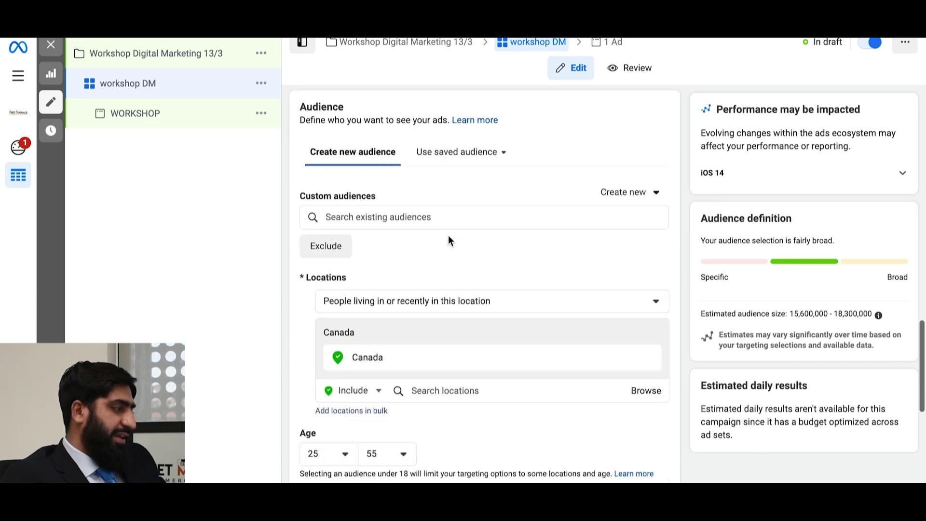
scroll(459, 229, "up", 1)
- Browse the saved and custom audiences and the options for creating a new audience
left_click(484, 210)
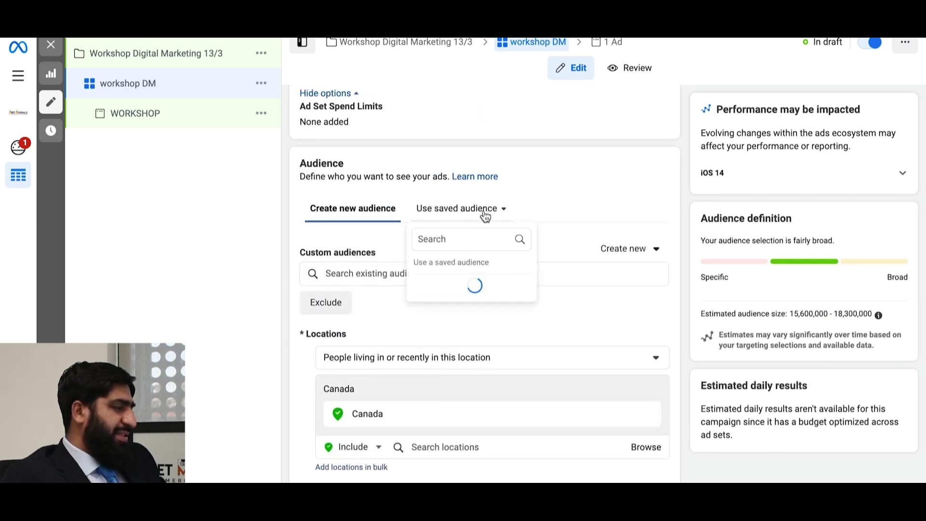
left_click(355, 273)
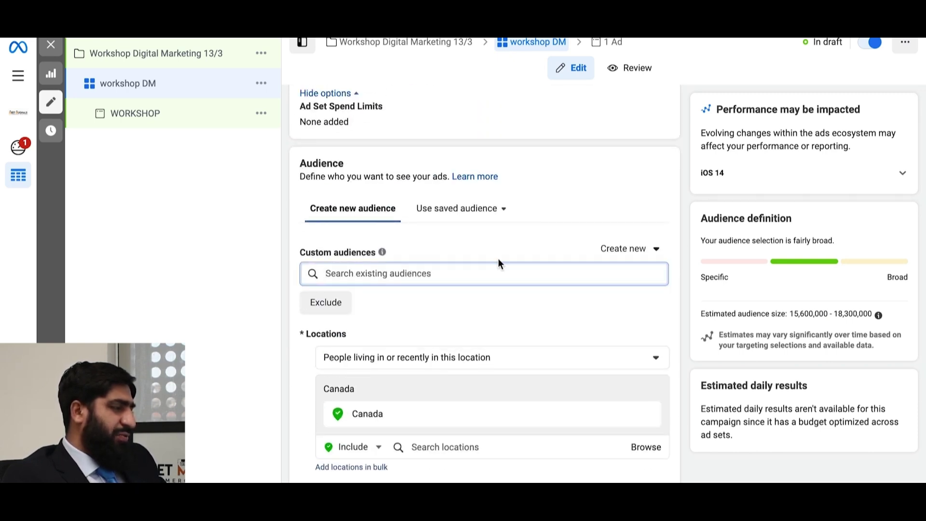
left_click(654, 260)
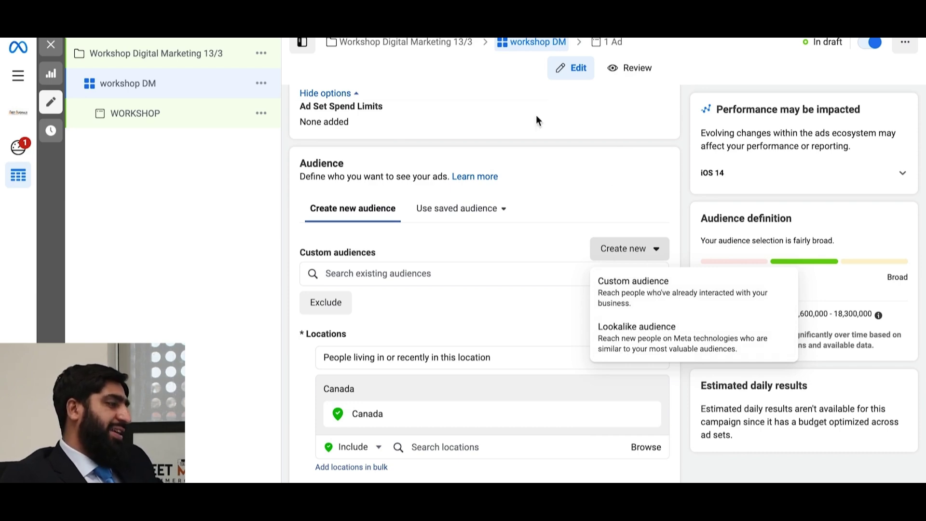
- Return to the WORKSHOP ad, close the draft editor and show the campaigns table
left_click(609, 45)
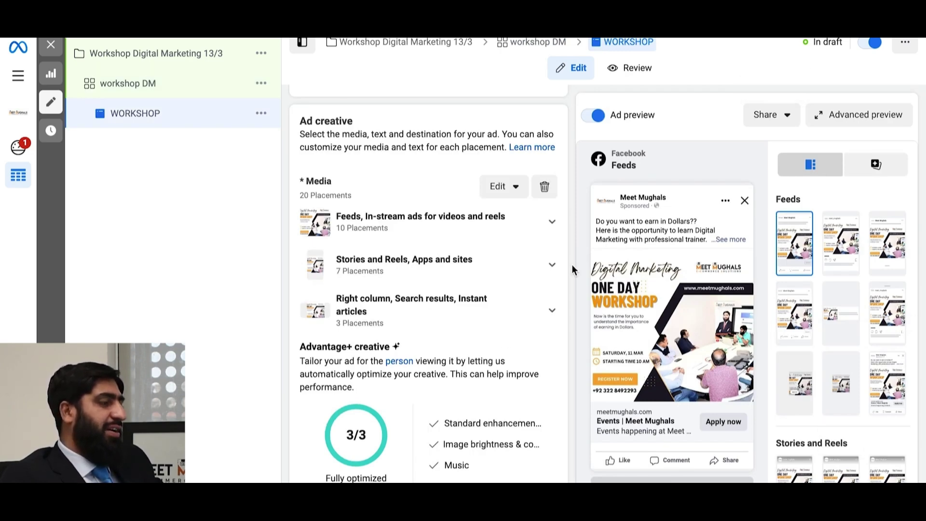
scroll(572, 270, "up", 5)
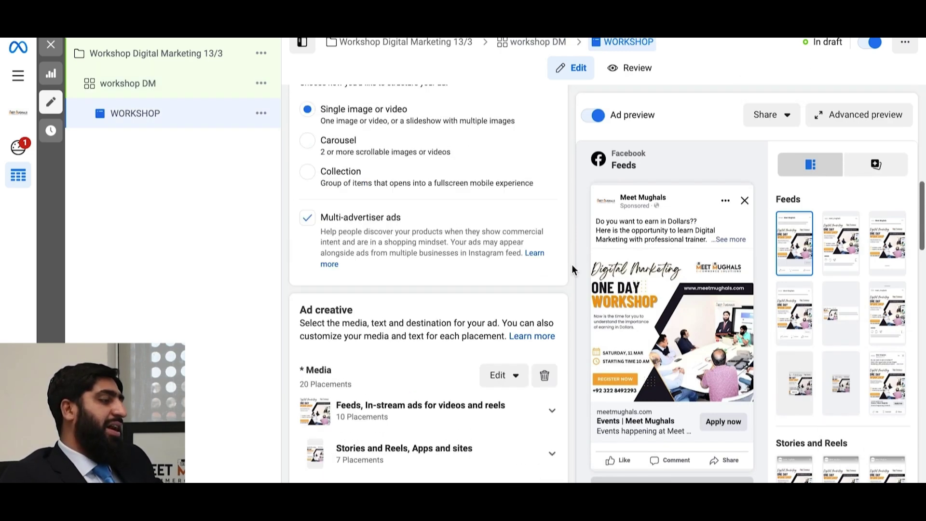
left_click(52, 45)
left_click(145, 113)
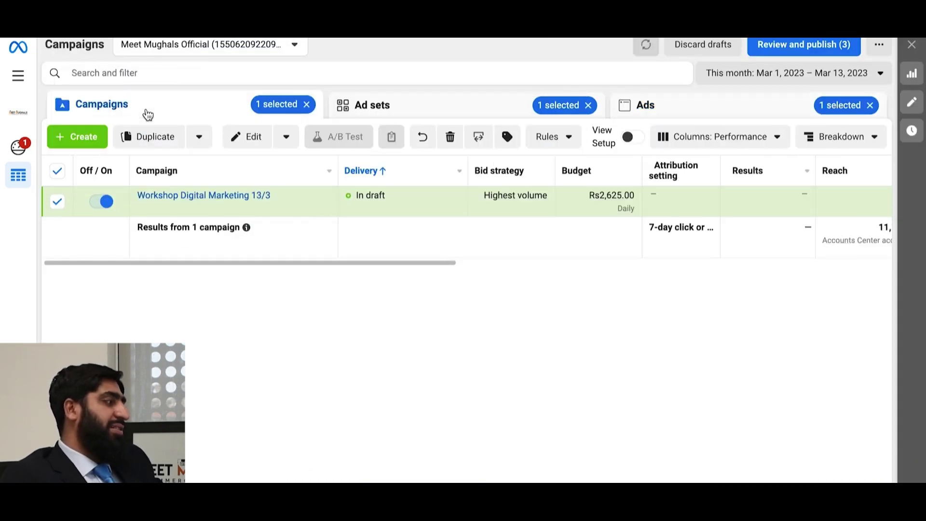